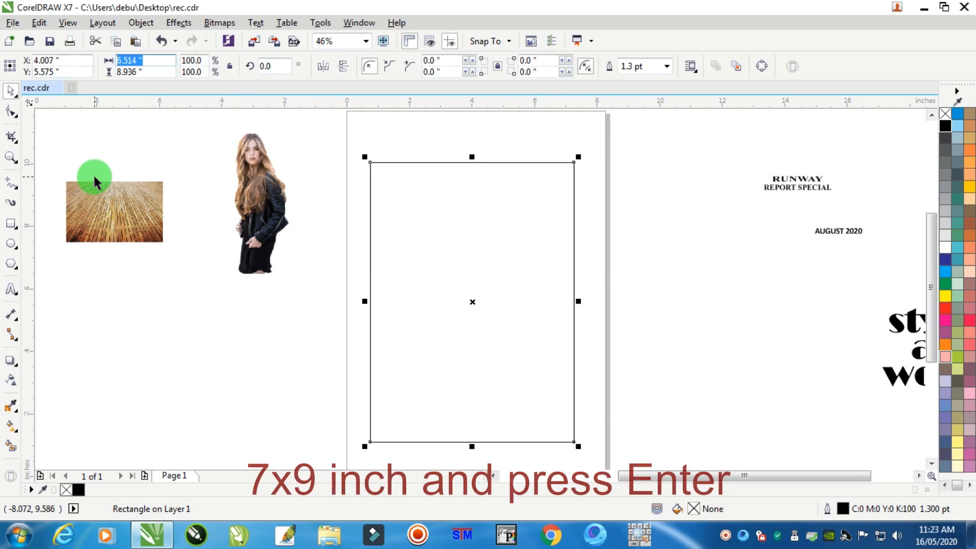
# Resize the selected rectangle to 7 inches wide by 9 inches high and centre it on the page
pyautogui.write('7')
pyautogui.press('Tab')
pyautogui.write('9')
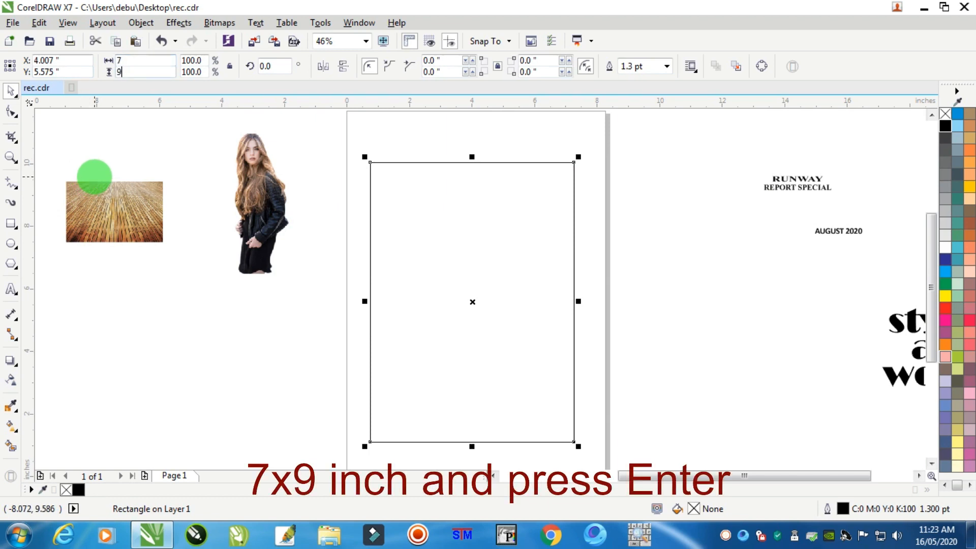
pyautogui.press('Return')
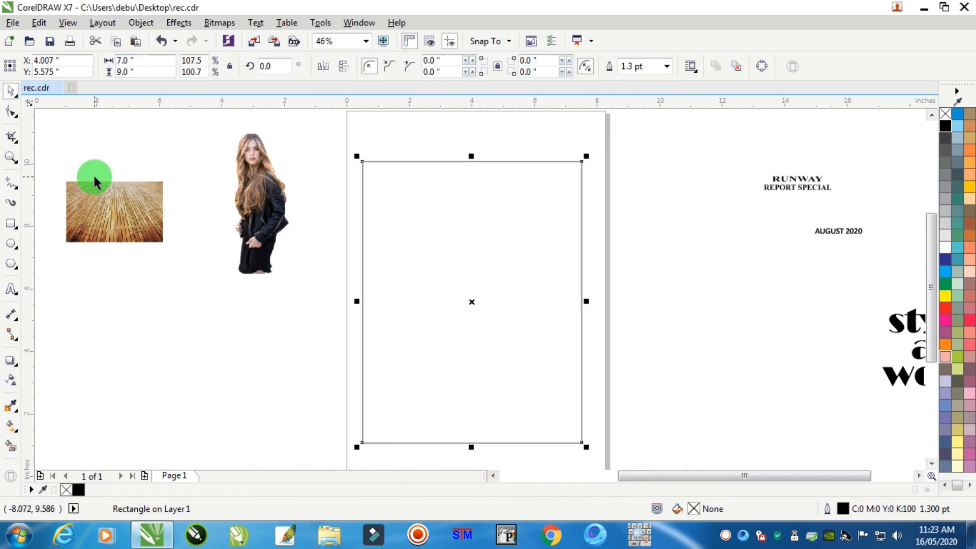
pyautogui.press('p')
pyautogui.scroll(-2, 552, 193)
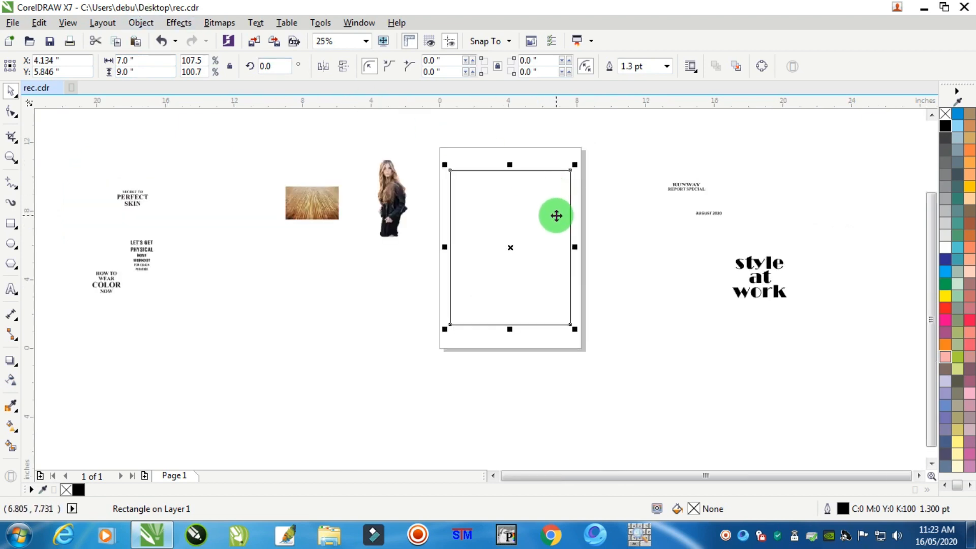
# Fill the 7 by 9 inch rectangle with Ice Blue and remove its outline
pyautogui.scroll(3, 546, 187)
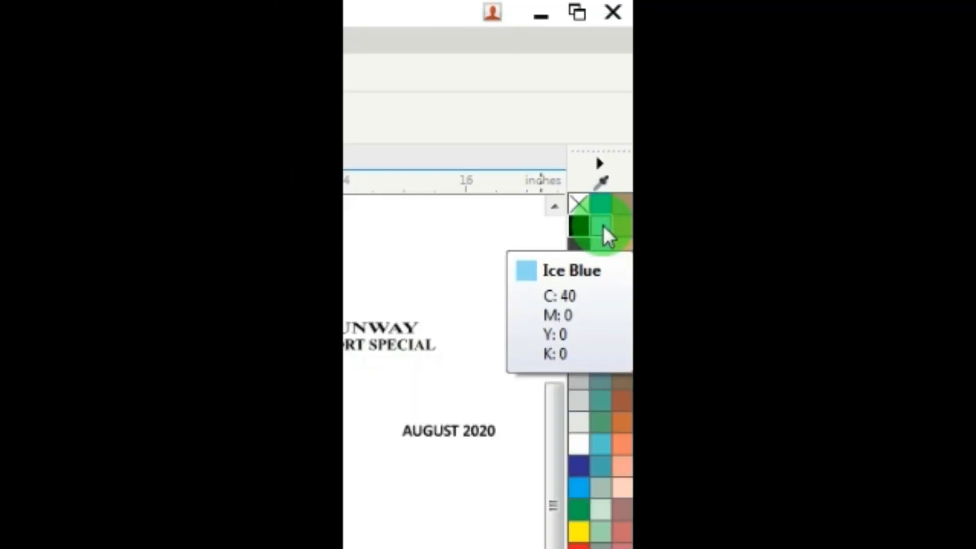
pyautogui.click(603, 226)
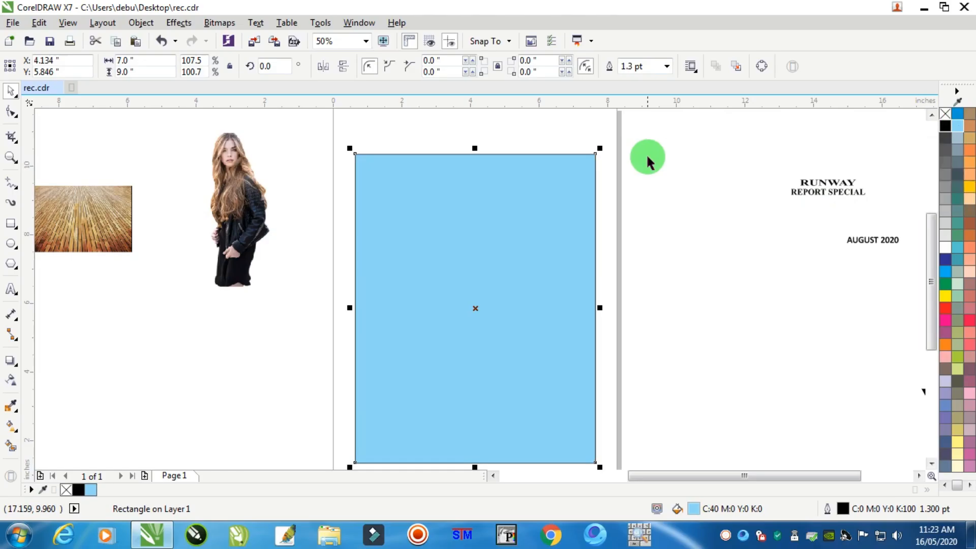
pyautogui.scroll(5, 600, 154)
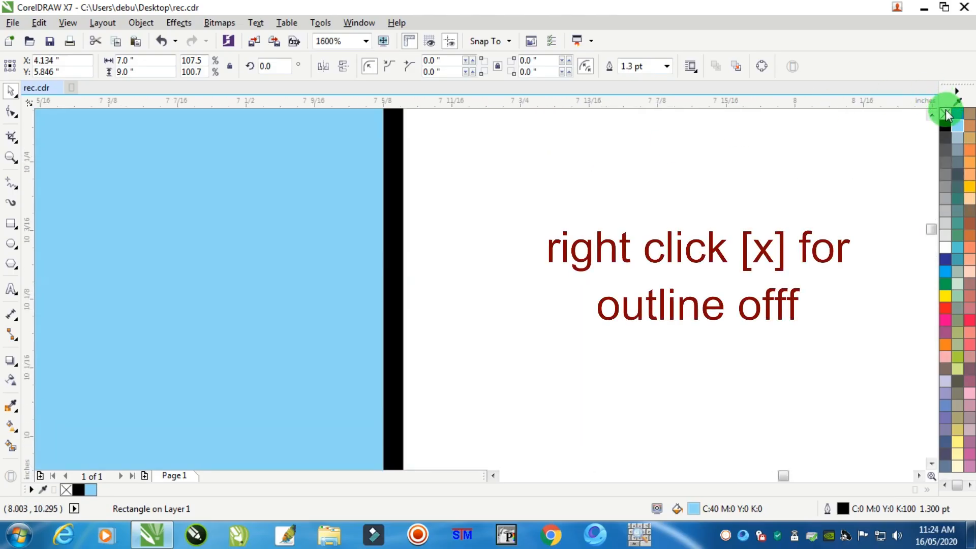
pyautogui.rightClick(946, 112)
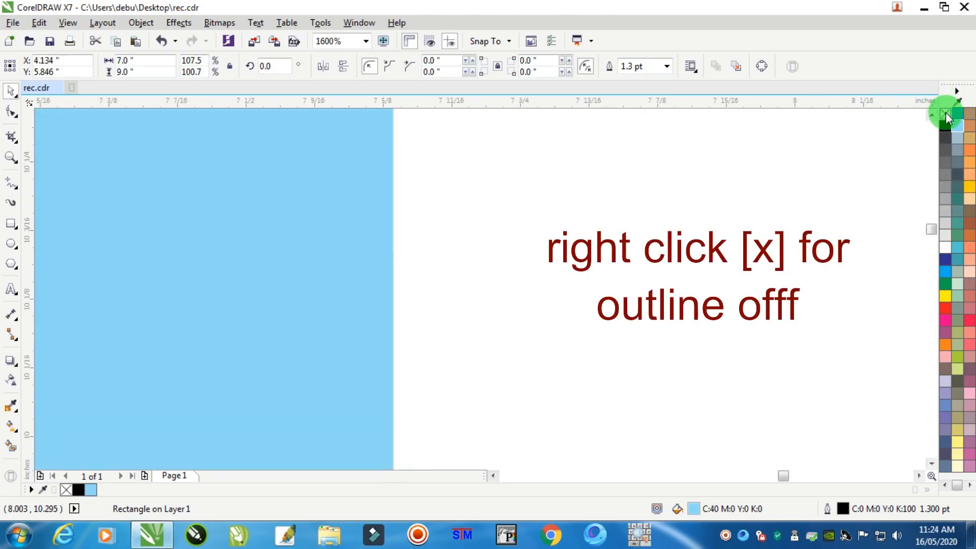
pyautogui.scroll(-8, 658, 191)
pyautogui.scroll(2, 654, 222)
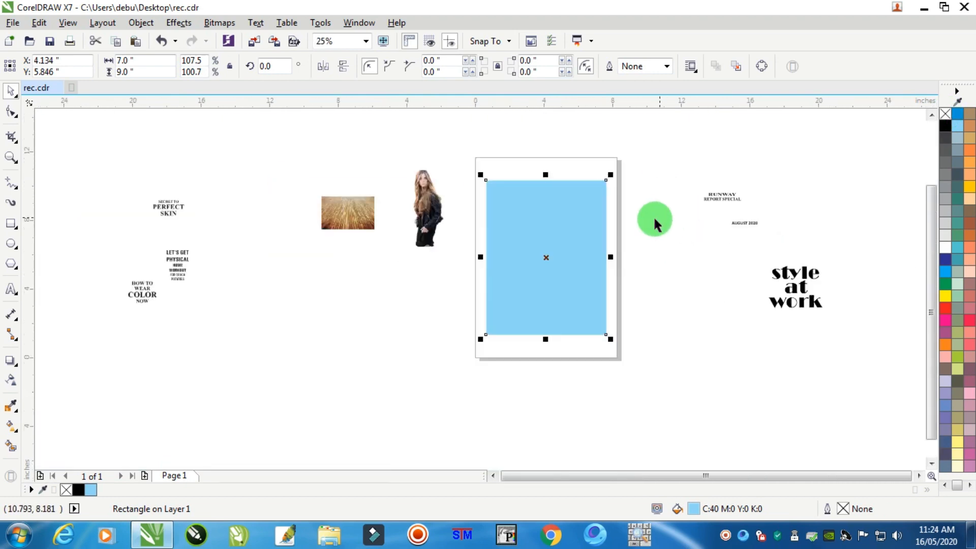
pyautogui.click(698, 196)
# Draw a thin horizontal rectangle about 3.18 by 0.39 inches near the top of the blue rectangle
pyautogui.scroll(-2, 705, 190)
pyautogui.scroll(4, 698, 157)
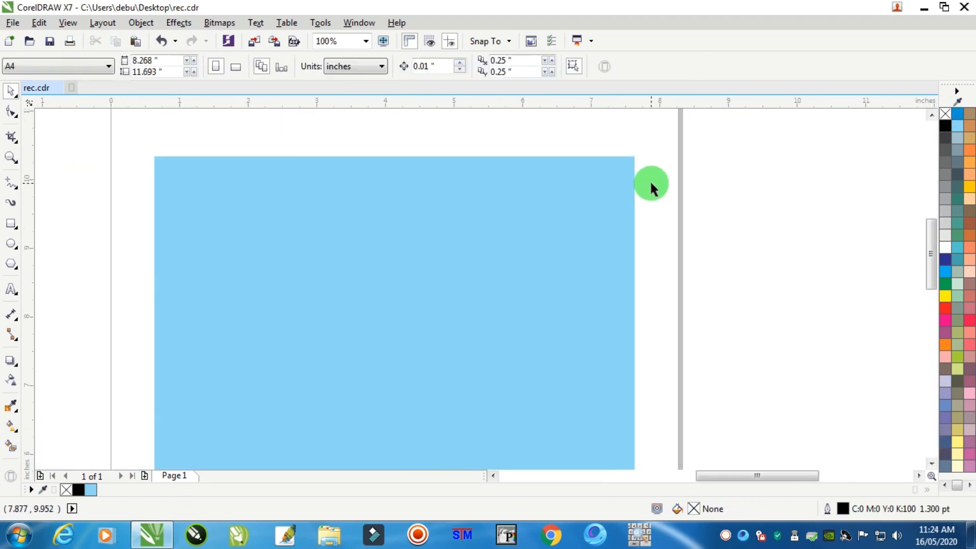
pyautogui.click(10, 225)
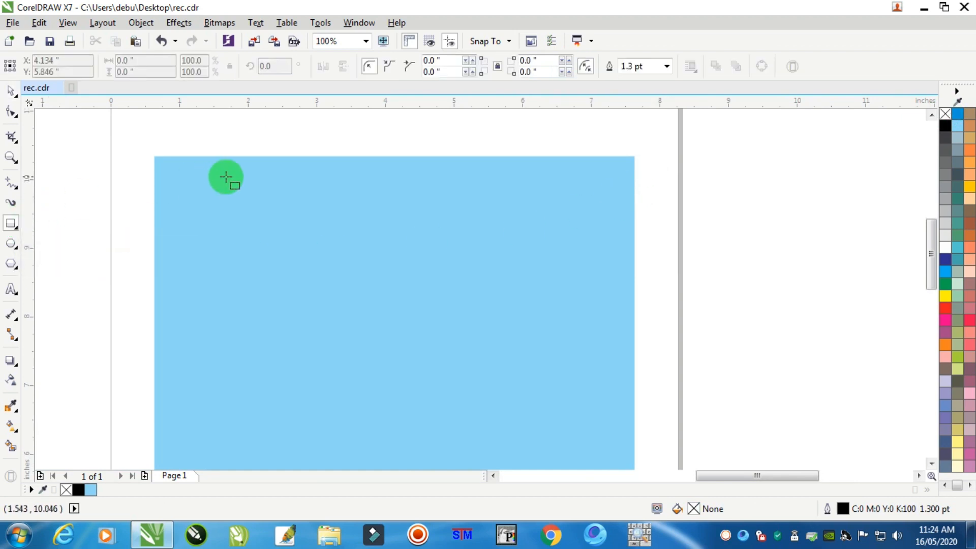
pyautogui.moveTo(277, 209); pyautogui.dragTo(495, 236)
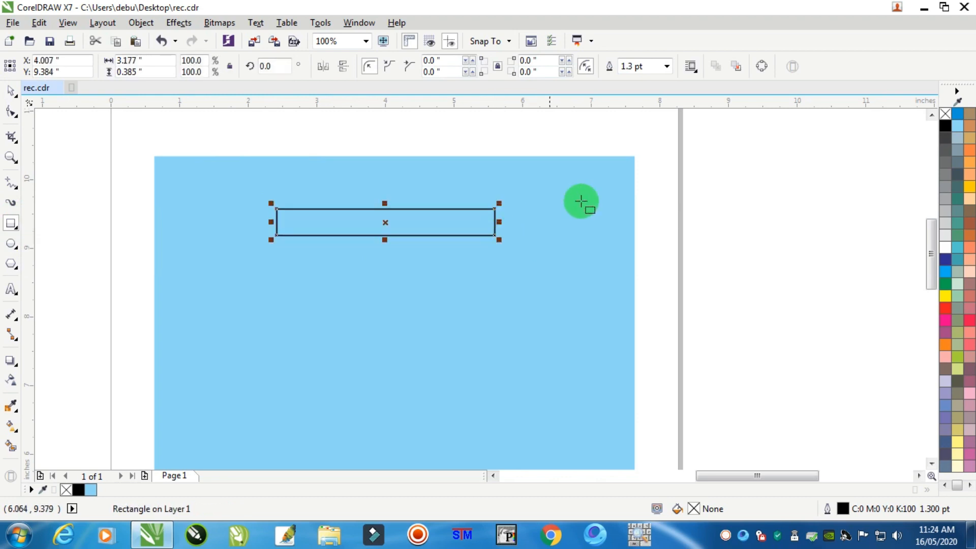
# Fill the thin rectangle with red (C0 M100 Y100 K0) and remove its outline
pyautogui.click(944, 307)
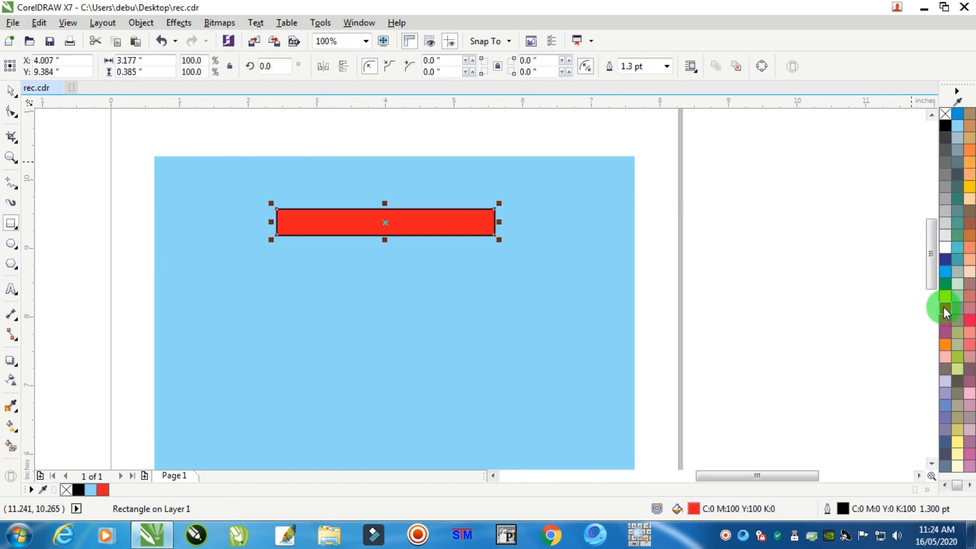
pyautogui.scroll(3, 475, 201)
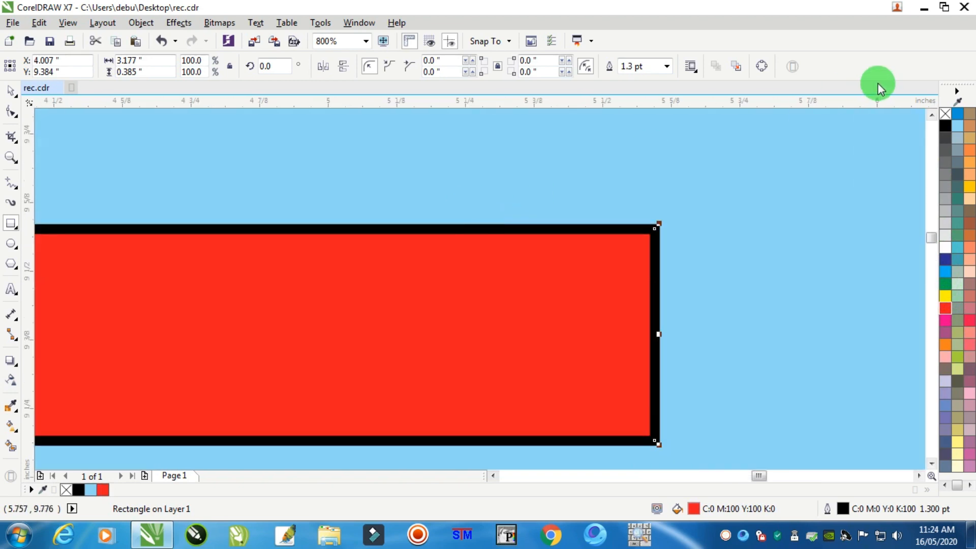
pyautogui.rightClick(944, 113)
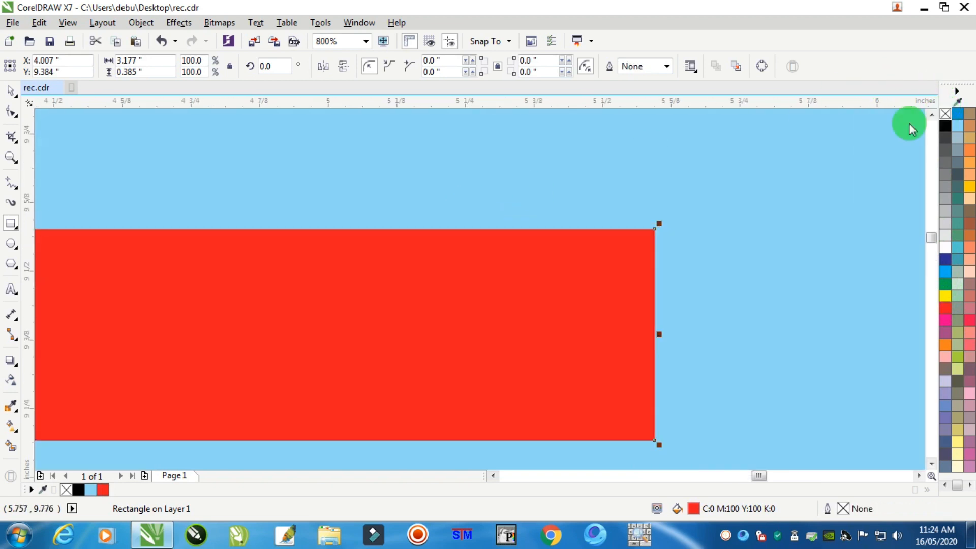
pyautogui.scroll(-3, 472, 259)
pyautogui.scroll(1, 451, 261)
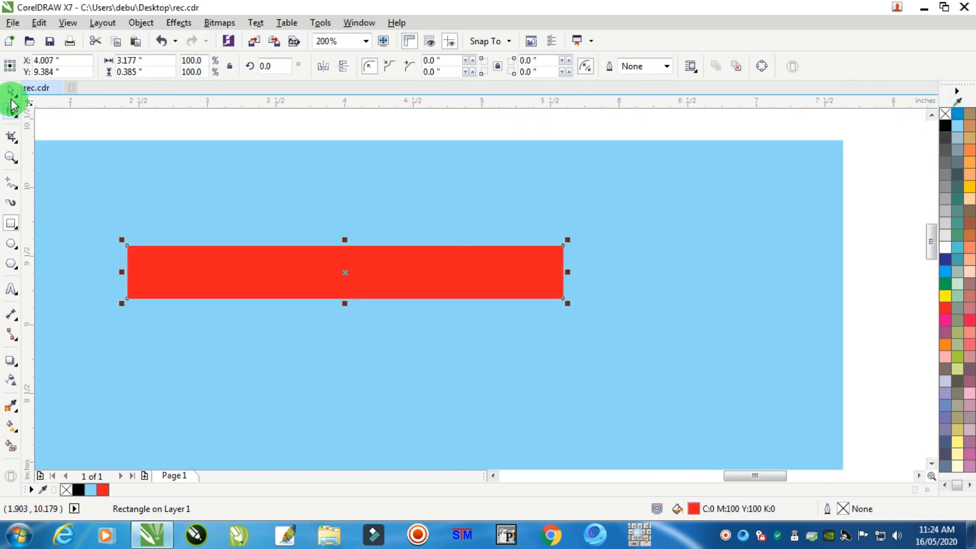
# Move the red bar toward the blue rectangle's right edge and widen it symmetrically to about 4.02 inches
pyautogui.moveTo(383, 252); pyautogui.dragTo(540, 291)
pyautogui.scroll(-2, 383, 253)
pyautogui.scroll(1, 570, 231)
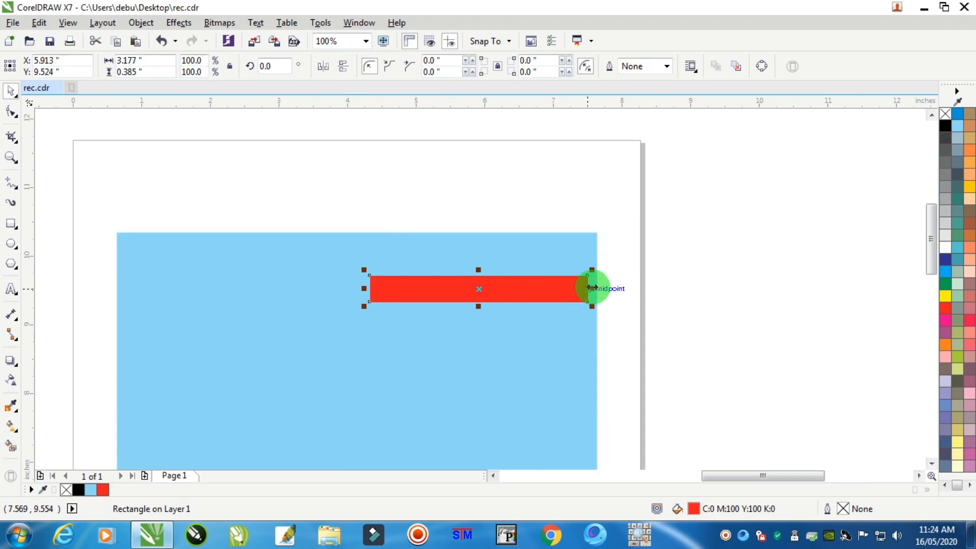
pyautogui.scroll(1, 593, 287)
pyautogui.moveTo(587, 291); pyautogui.dragTo(645, 290)
pyautogui.scroll(-1, 645, 289)
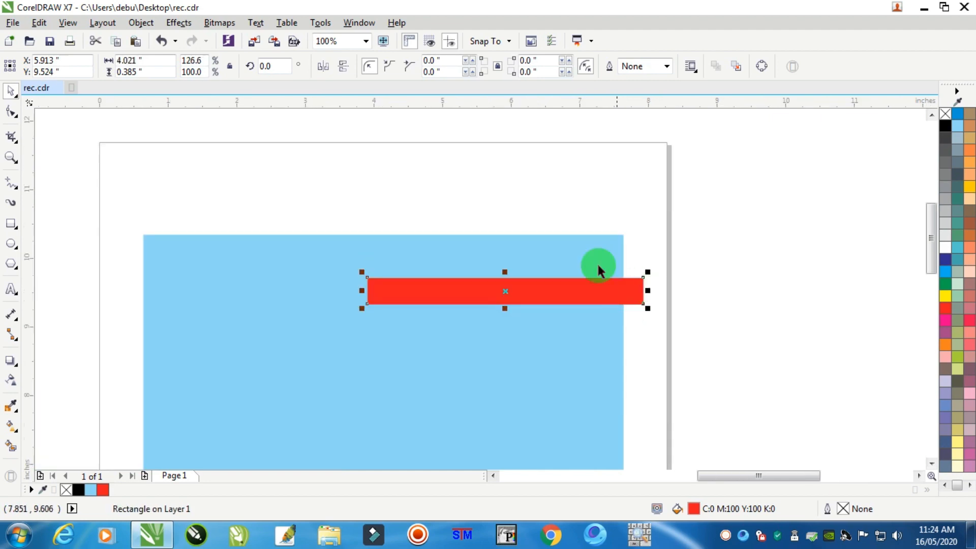
# Try rotating the red bar by -45 degrees
pyautogui.moveTo(279, 66); pyautogui.dragTo(224, 68)
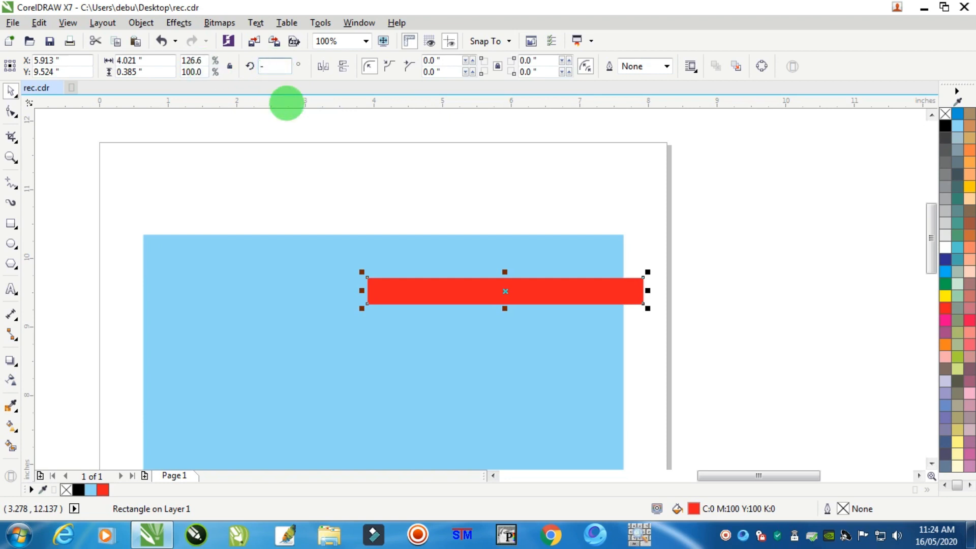
pyautogui.press('Return')
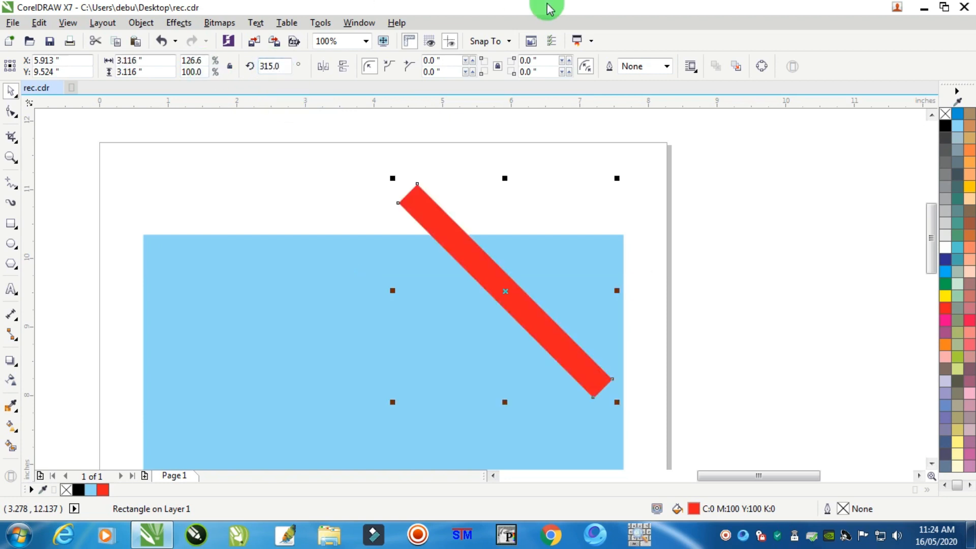
pyautogui.press('F3')
pyautogui.click(642, 248)
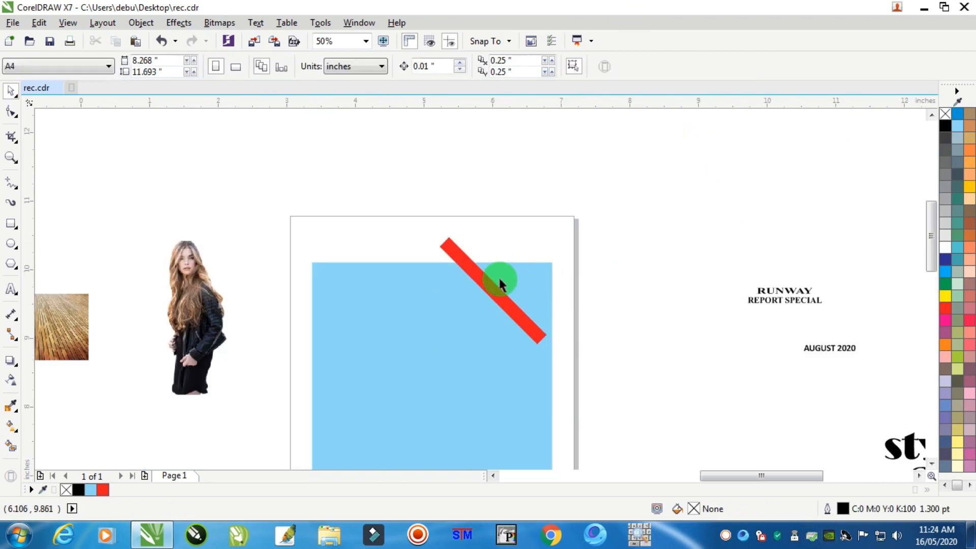
pyautogui.scroll(2, 496, 277)
pyautogui.scroll(-1, 500, 280)
pyautogui.hotkey('ctrl', 'z')
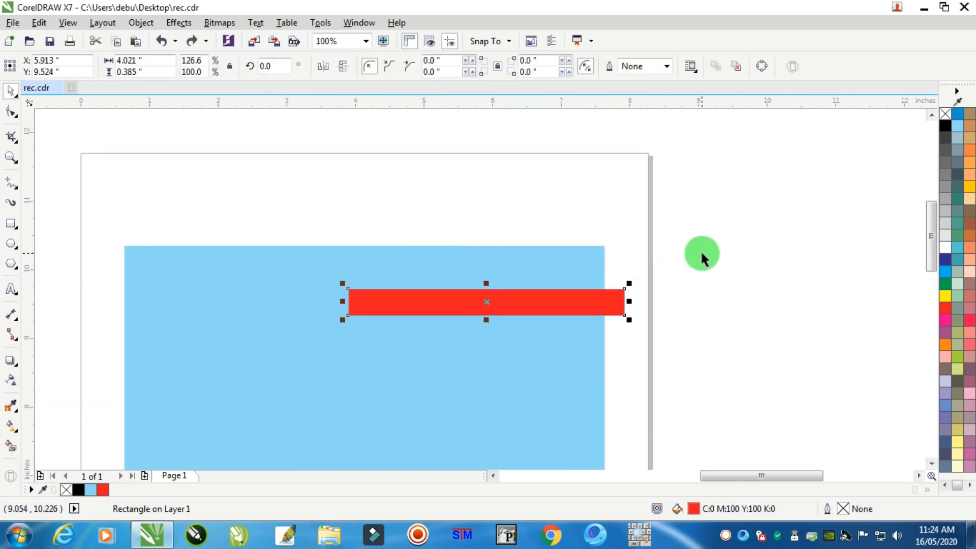
# Thicken the horizontal red bar symmetrically about its centre to a height of about 0.52 inches
pyautogui.click(702, 258)
pyautogui.scroll(2, 467, 308)
pyautogui.click(526, 289)
pyautogui.moveTo(526, 288)
pyautogui.mouseDown()
pyautogui.moveTo(547, 212)
pyautogui.moveTo(556, 212)
pyautogui.mouseUp()
pyautogui.scroll(-2, 592, 233)
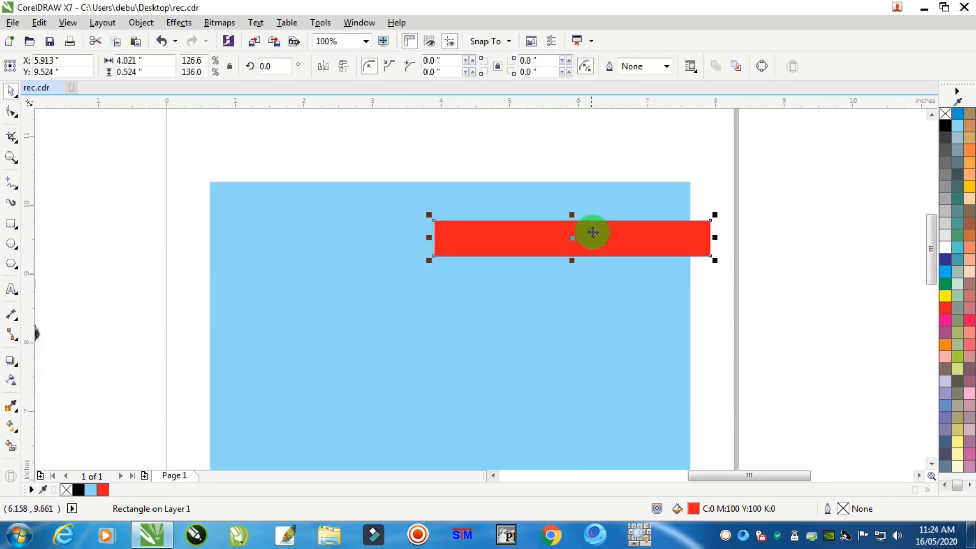
# Rotate the red bar by -45 degrees and move it diagonally across the blue rectangle's upper-right corner
pyautogui.click(279, 66)
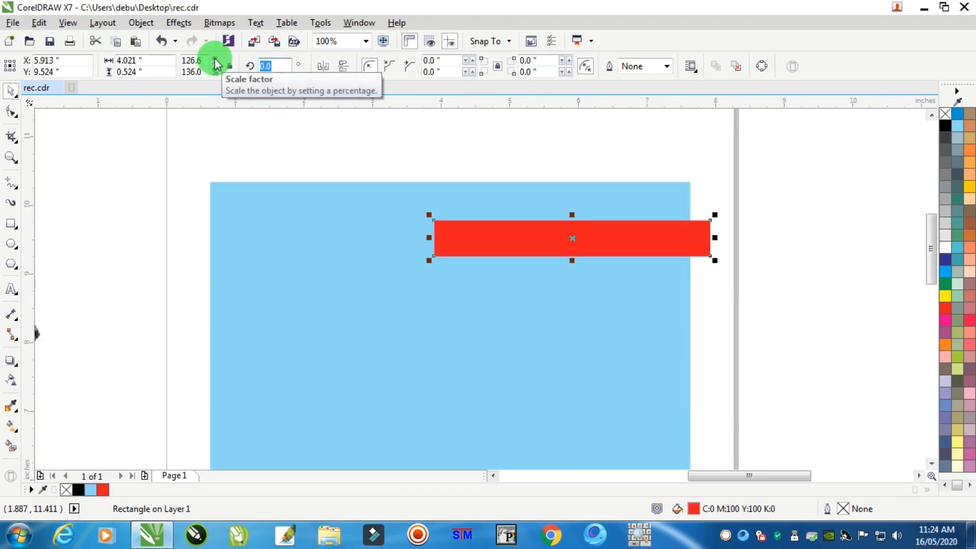
pyautogui.press('Return')
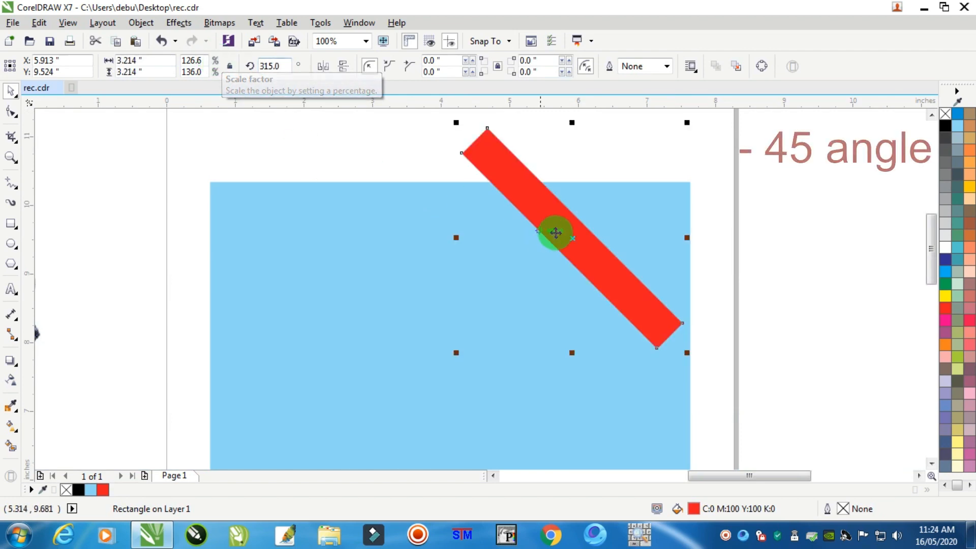
pyautogui.click(750, 220)
pyautogui.moveTo(600, 245); pyautogui.dragTo(644, 269)
pyautogui.click(817, 175)
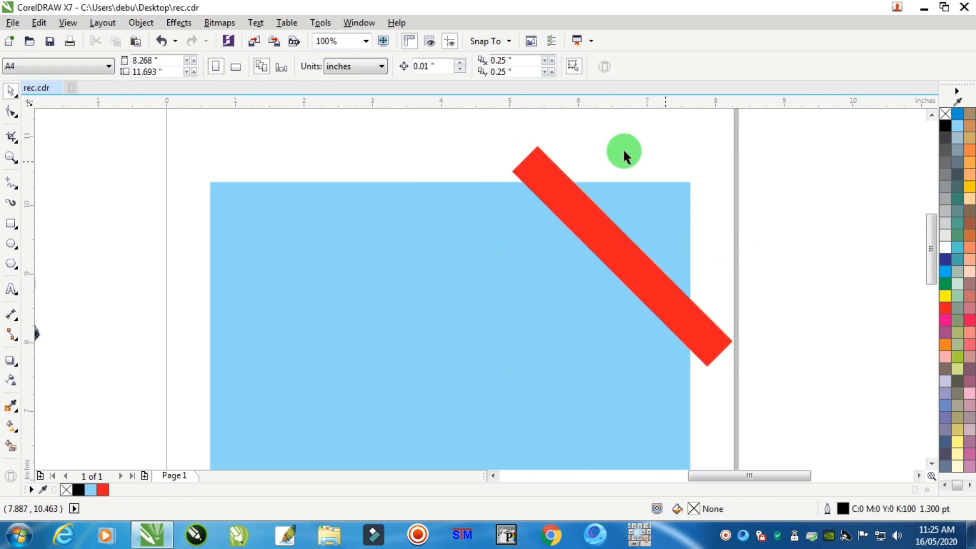
# Intersect the diagonal red bar with the blue rectangle to create a shape from their overlap
pyautogui.click(536, 156)
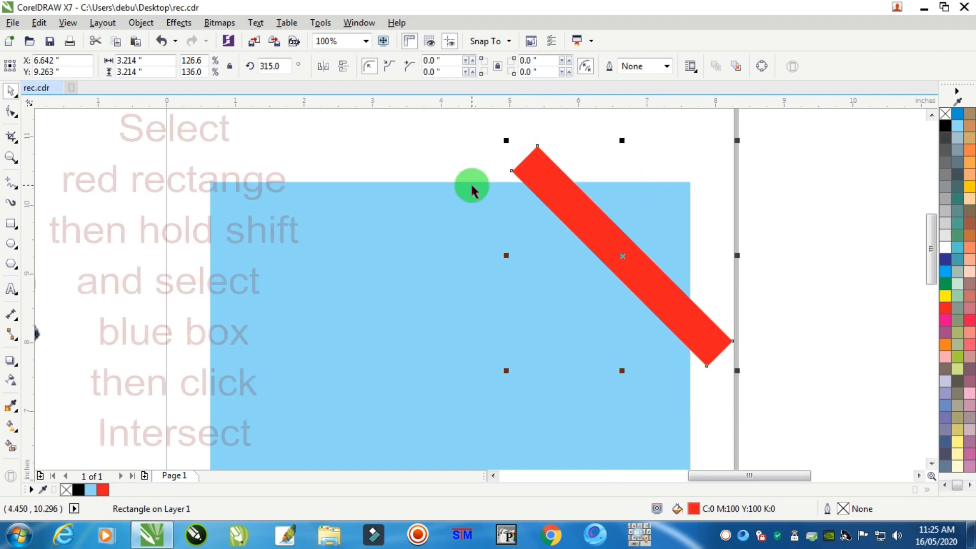
pyautogui.keyDown('shift'); pyautogui.click(471, 185); pyautogui.keyUp('shift')
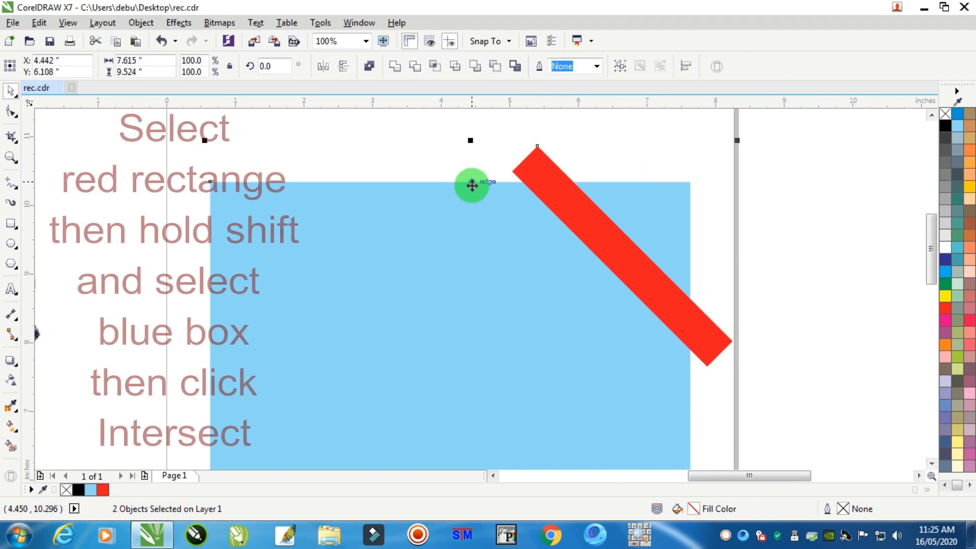
pyautogui.click(435, 64)
pyautogui.click(764, 191)
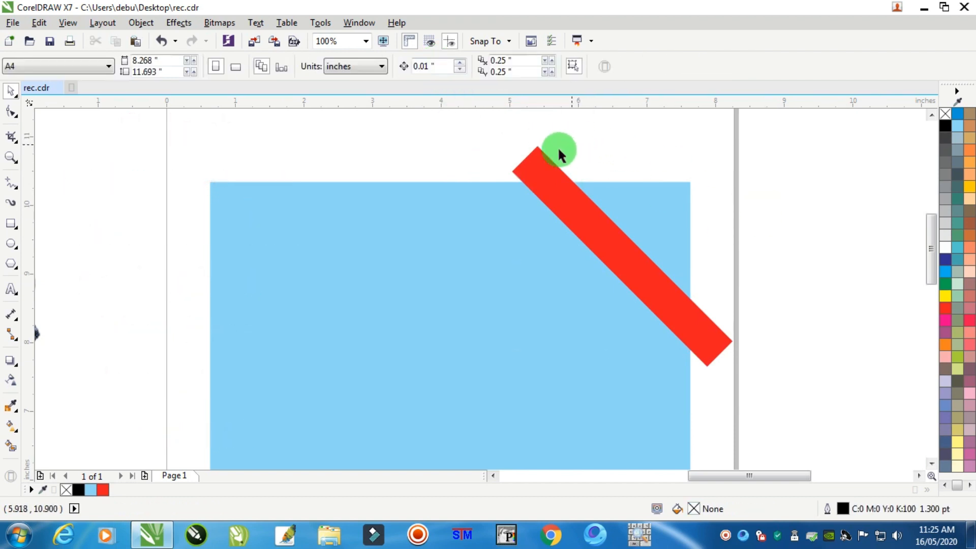
# Remove the original red bar from the cover and fill the intersected corner shape with red
pyautogui.moveTo(531, 155); pyautogui.dragTo(411, 391)
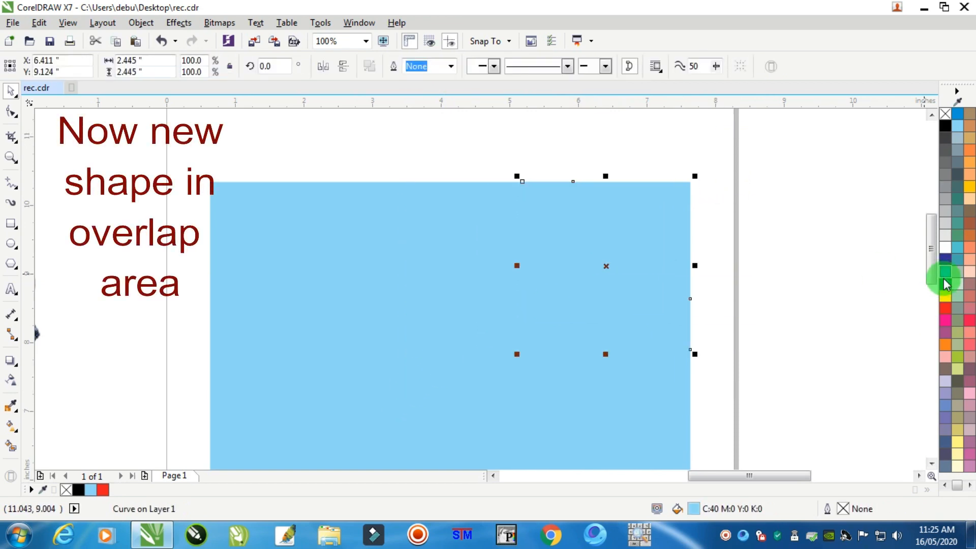
pyautogui.click(944, 306)
pyautogui.click(708, 269)
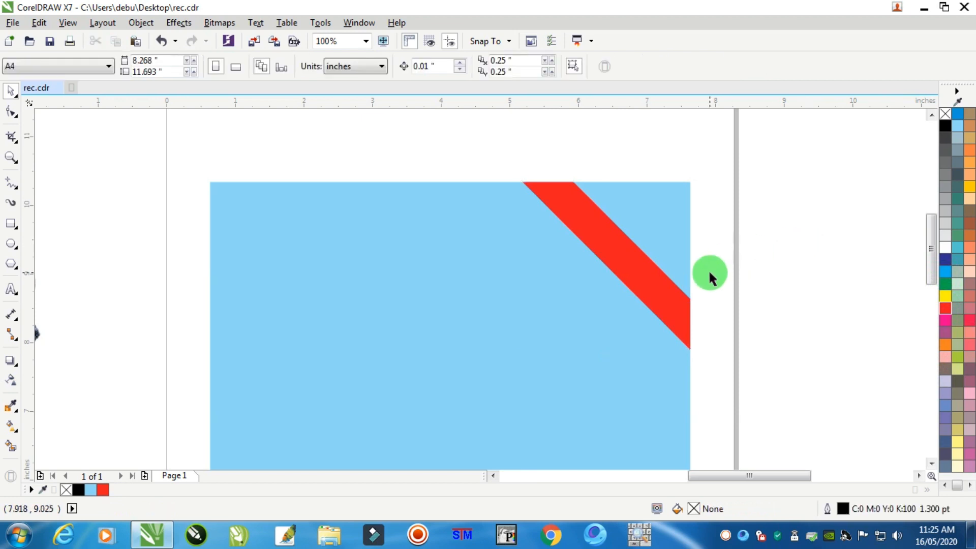
# Move the "RUNWAY REPORT SPECIAL" text onto the blue cover beside the red band and colour it white
pyautogui.scroll(-2, 708, 269)
pyautogui.scroll(1, 813, 270)
pyautogui.moveTo(743, 229); pyautogui.dragTo(514, 262)
pyautogui.scroll(2, 523, 261)
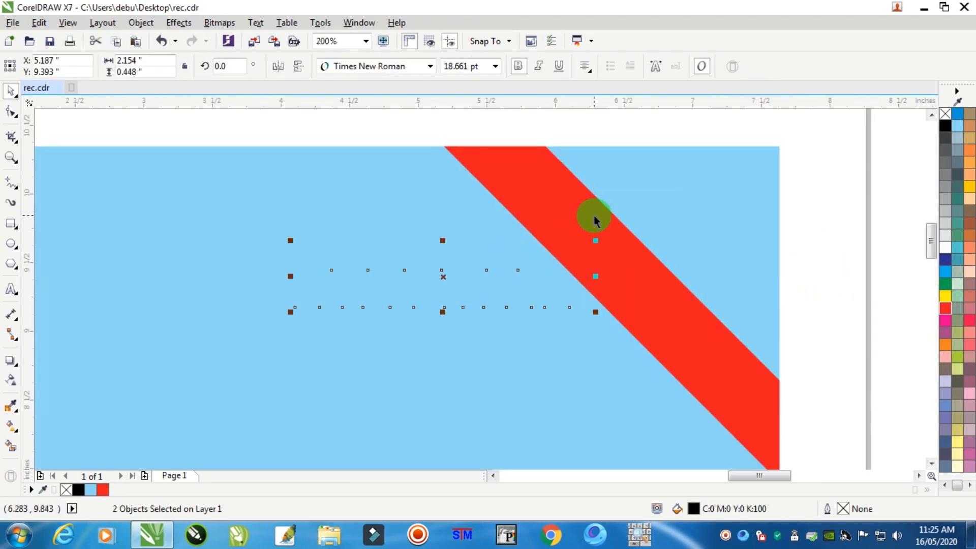
pyautogui.click(943, 252)
# Group the two "RUNWAY REPORT SPECIAL" text lines and rotate the group by -45 degrees
pyautogui.hotkey('ctrl', 'g')
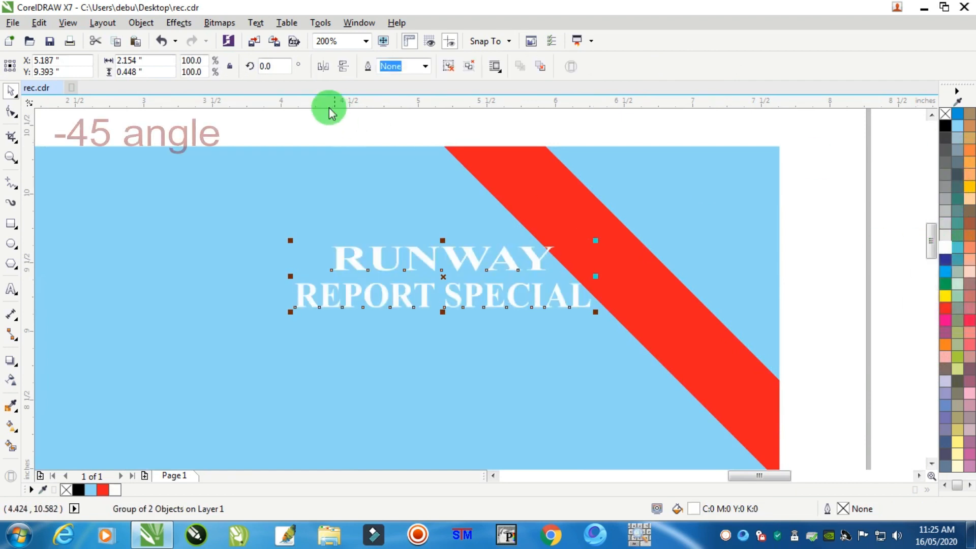
pyautogui.click(272, 66)
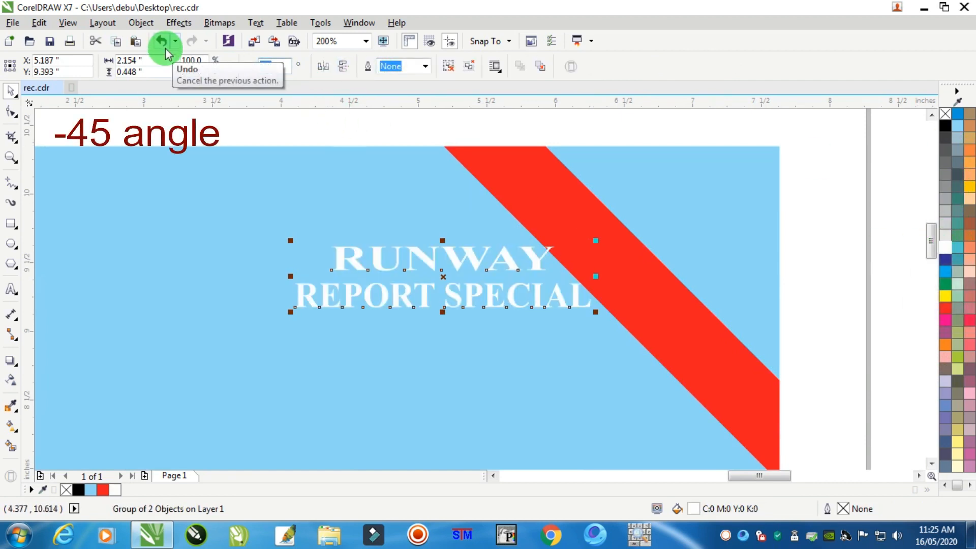
pyautogui.write('-45')
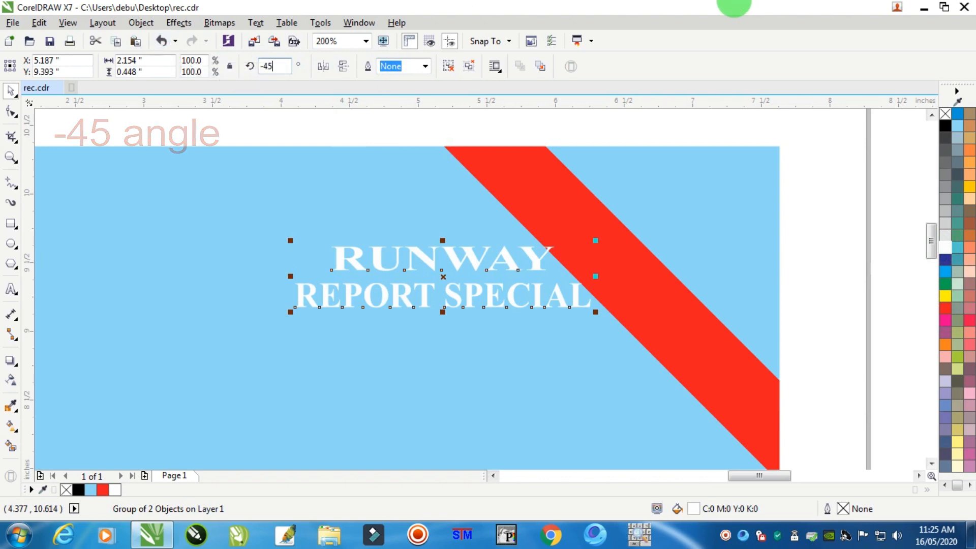
pyautogui.press('Return')
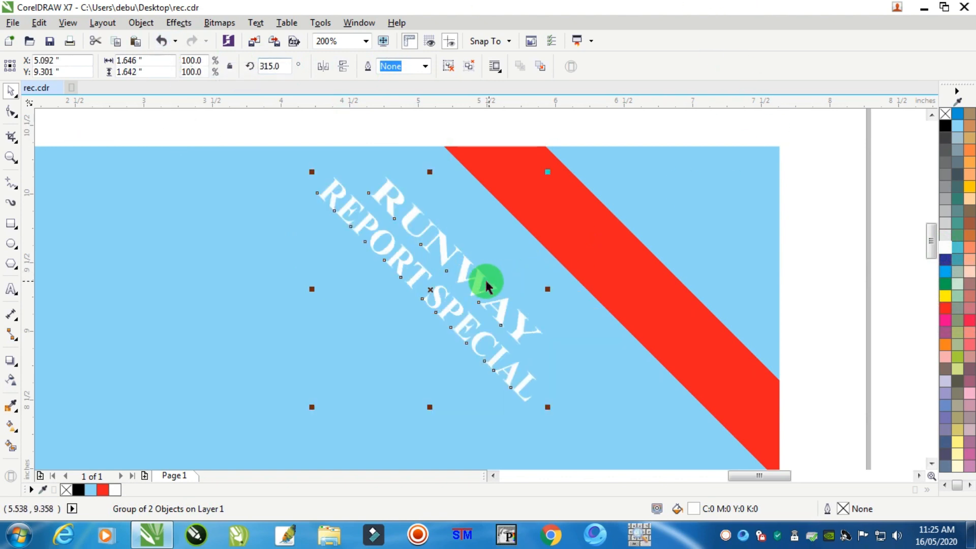
# Move the rotated "RUNWAY REPORT SPECIAL" group onto the red corner band and adjust its position along the band
pyautogui.moveTo(484, 277); pyautogui.dragTo(647, 264)
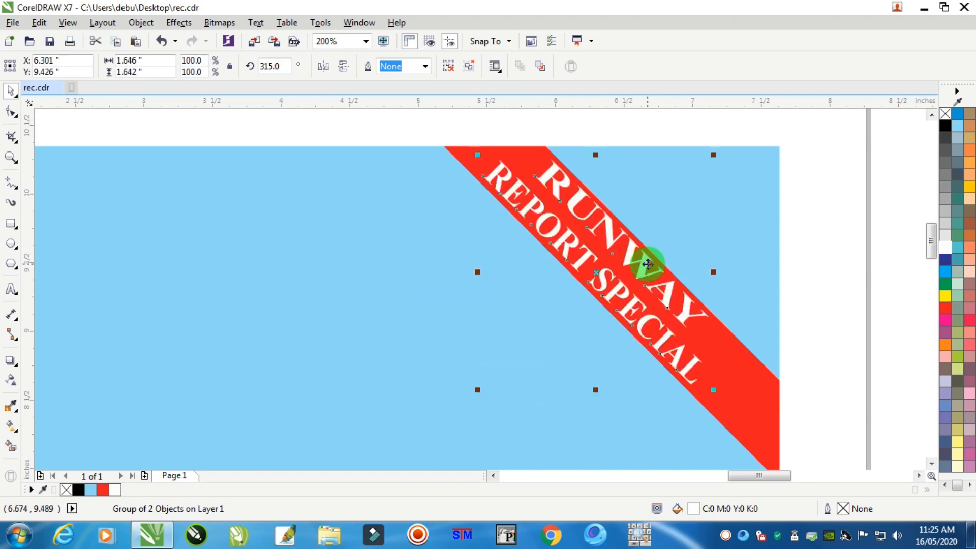
pyautogui.scroll(-1, 647, 264)
pyautogui.scroll(1, 655, 275)
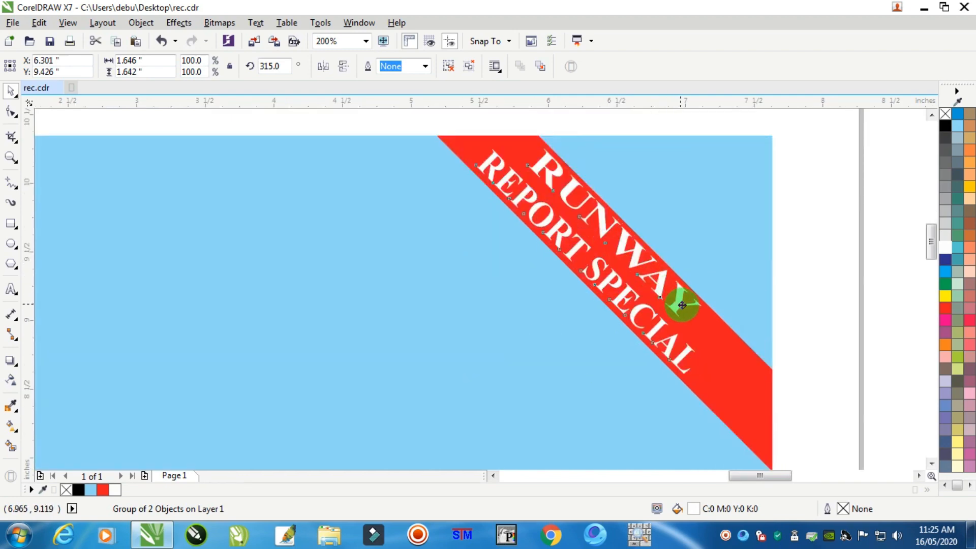
pyautogui.moveTo(682, 305); pyautogui.dragTo(696, 339)
pyautogui.scroll(-1, 693, 315)
pyautogui.click(732, 293)
pyautogui.scroll(1, 691, 333)
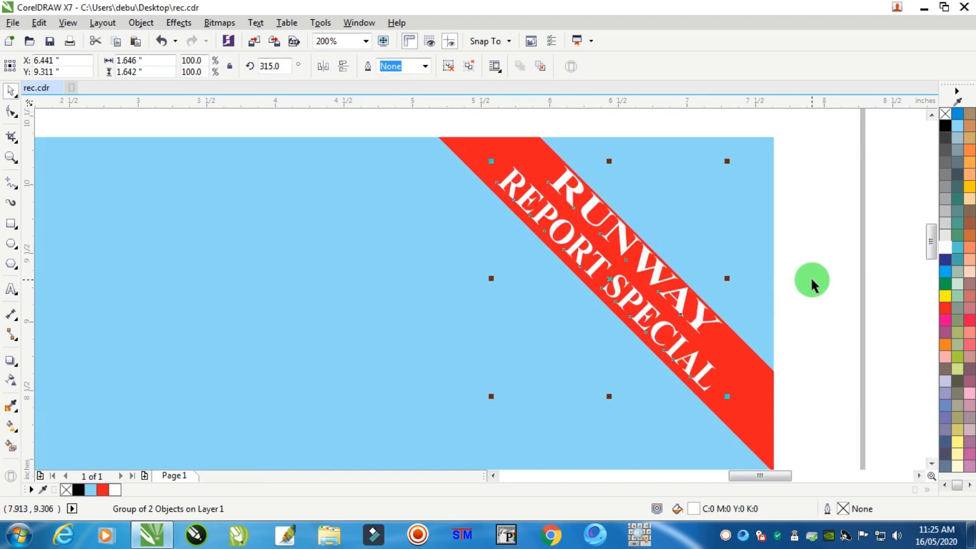
# Ungroup the banner text and shift the "RUNWAY" line slightly closer to "REPORT SPECIAL"
pyautogui.hotkey('ctrl', 'u')
pyautogui.click(836, 277)
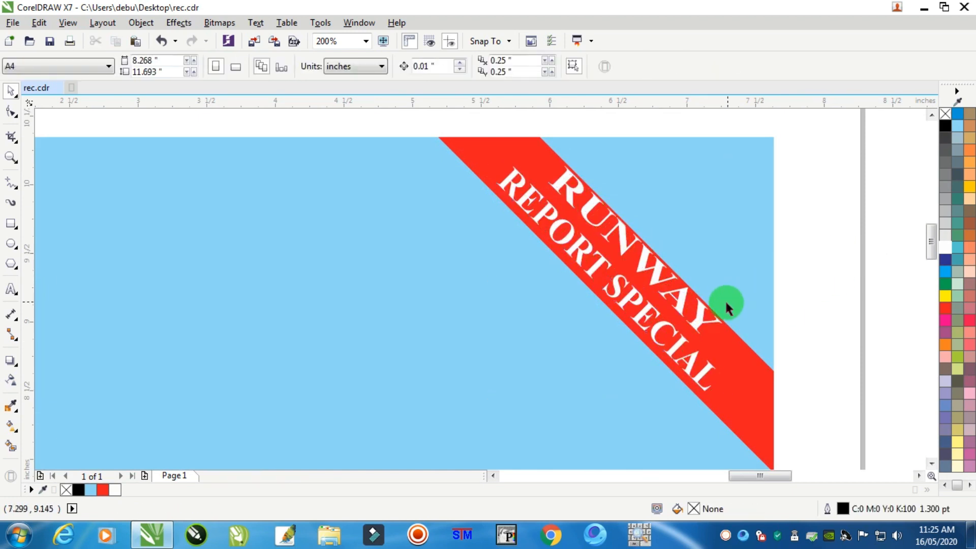
pyautogui.scroll(1, 687, 304)
pyautogui.moveTo(716, 317); pyautogui.dragTo(704, 323)
pyautogui.scroll(-1, 725, 324)
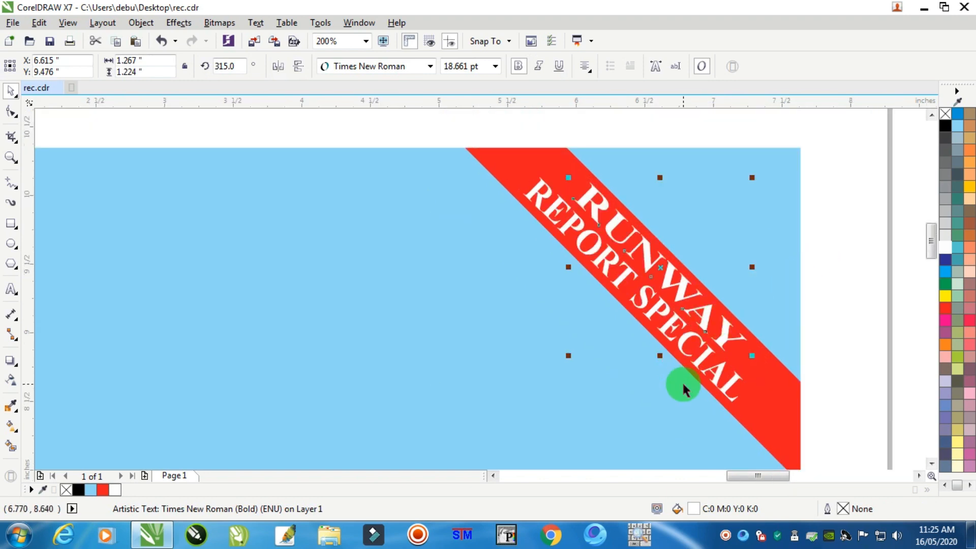
pyautogui.scroll(-1, 747, 349)
pyautogui.click(838, 231)
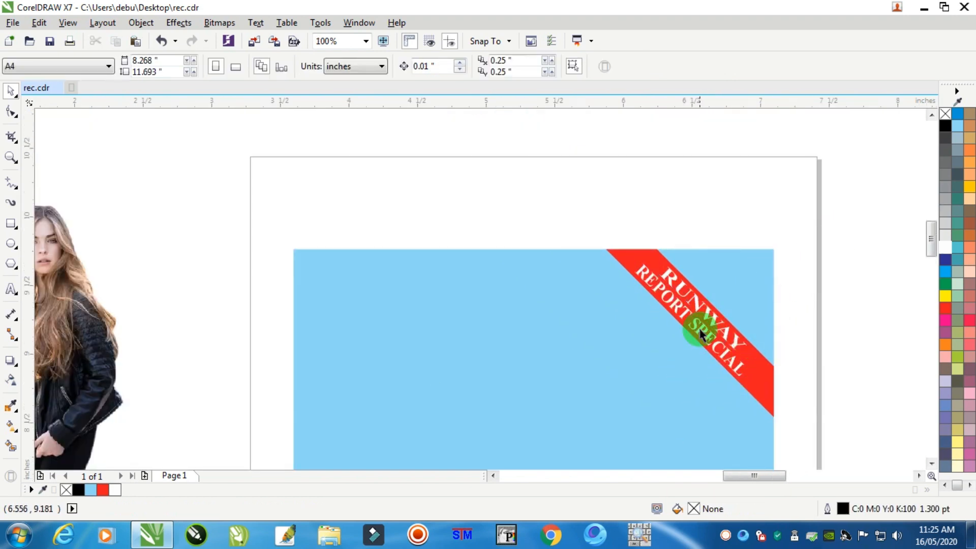
# Scale both banner text lines down together about their centre to about 1.576 by 1.586 inches
pyautogui.scroll(1, 698, 328)
pyautogui.scroll(-1, 699, 329)
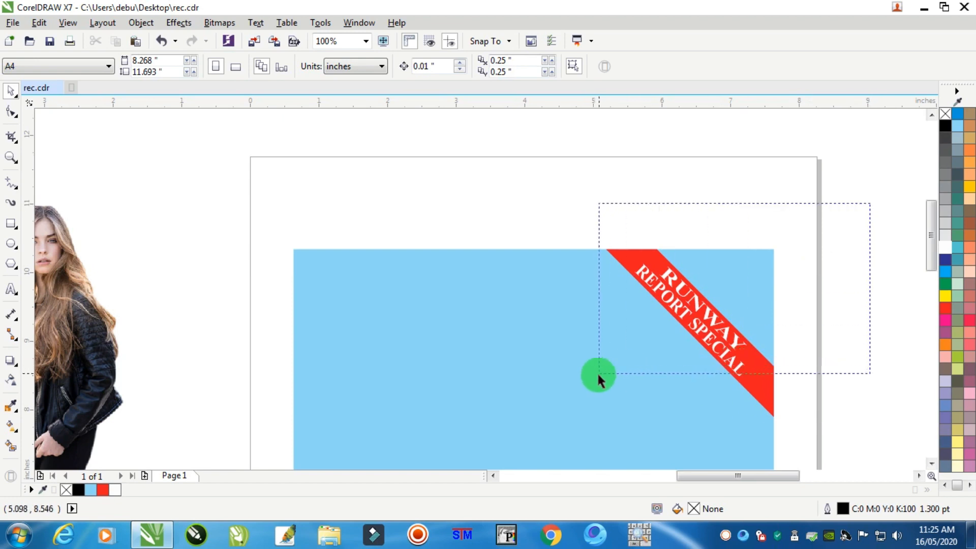
pyautogui.moveTo(609, 407); pyautogui.dragTo(607, 405)
pyautogui.scroll(1, 748, 305)
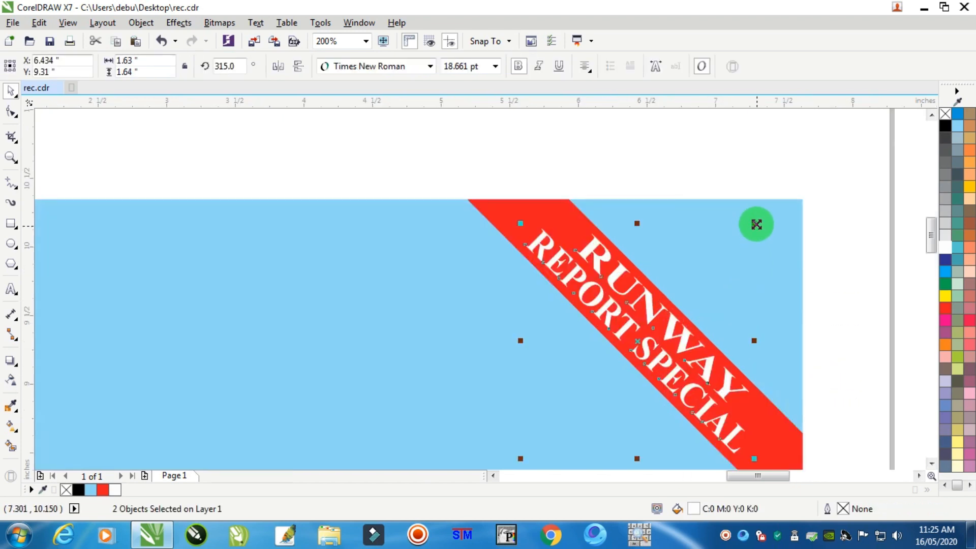
pyautogui.moveTo(755, 222); pyautogui.dragTo(755, 227)
pyautogui.scroll(-1, 757, 231)
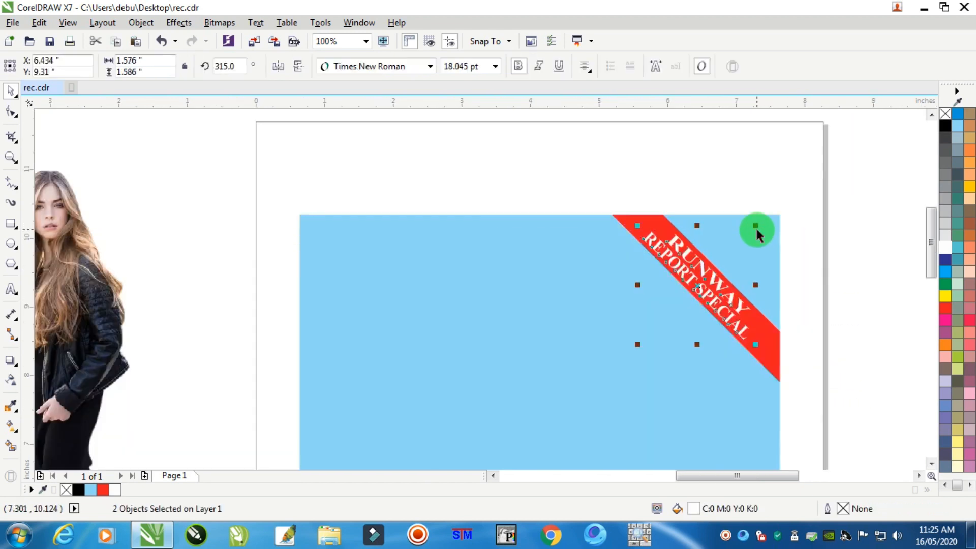
# Shift both banner text lines slightly right and down to centre them within the red band
pyautogui.press('Right')
pyautogui.press('Right')
pyautogui.press('Right')
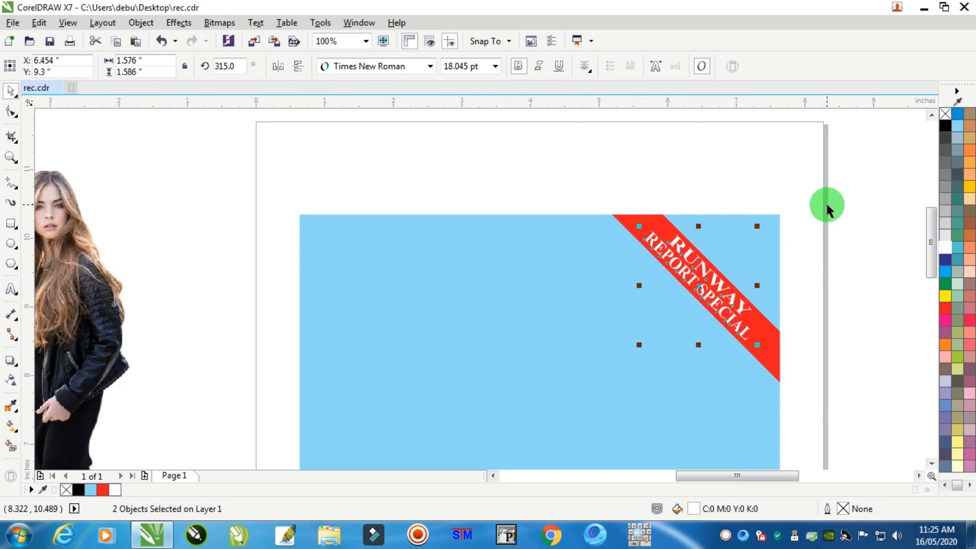
pyautogui.press('Down')
pyautogui.scroll(1, 721, 307)
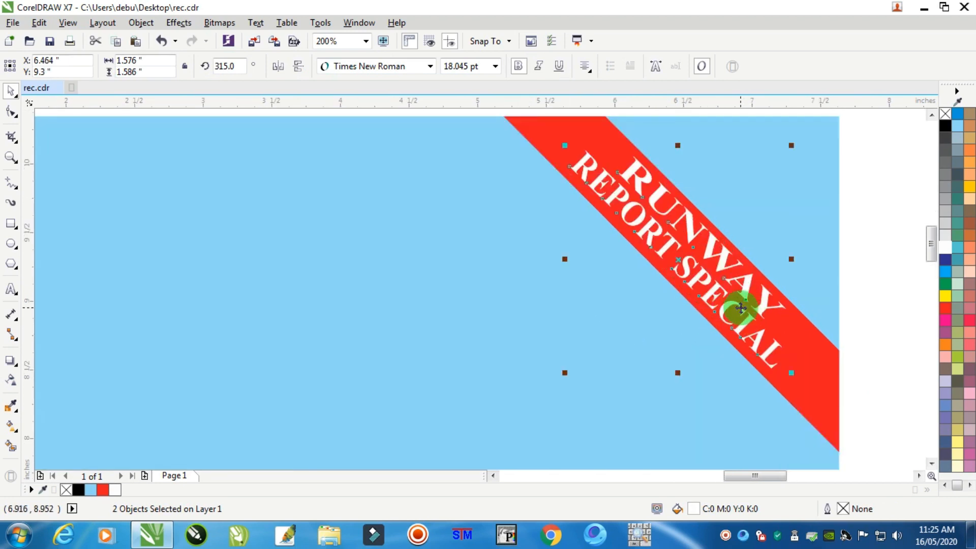
pyautogui.moveTo(741, 308); pyautogui.dragTo(743, 315)
pyautogui.scroll(-2, 743, 314)
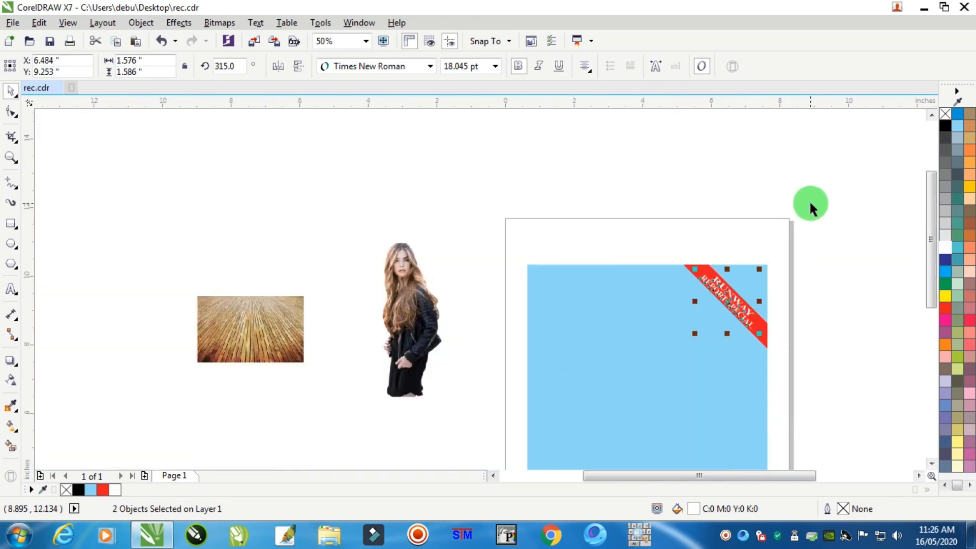
pyautogui.moveTo(871, 196); pyautogui.dragTo(653, 359)
pyautogui.scroll(2, 782, 296)
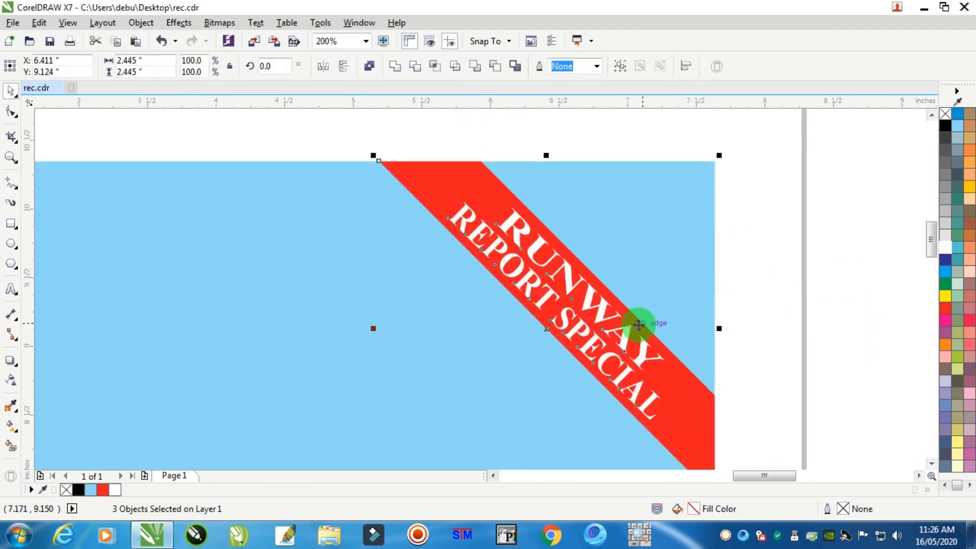
pyautogui.rightClick(562, 304)
pyautogui.click(624, 281)
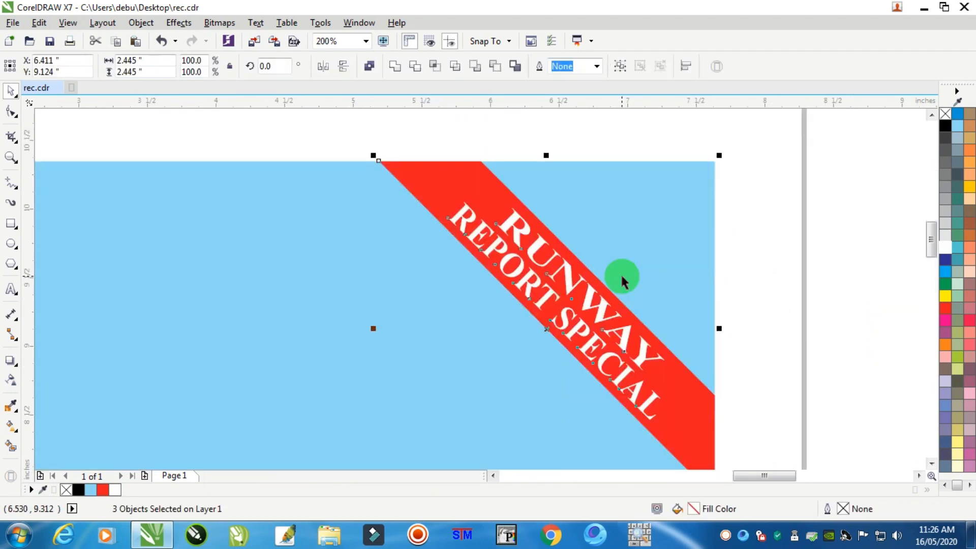
pyautogui.click(799, 189)
# Apply a linear fountain fill to the blue cover rectangle from top to bottom with the Interactive Fill tool
pyautogui.scroll(-4, 639, 337)
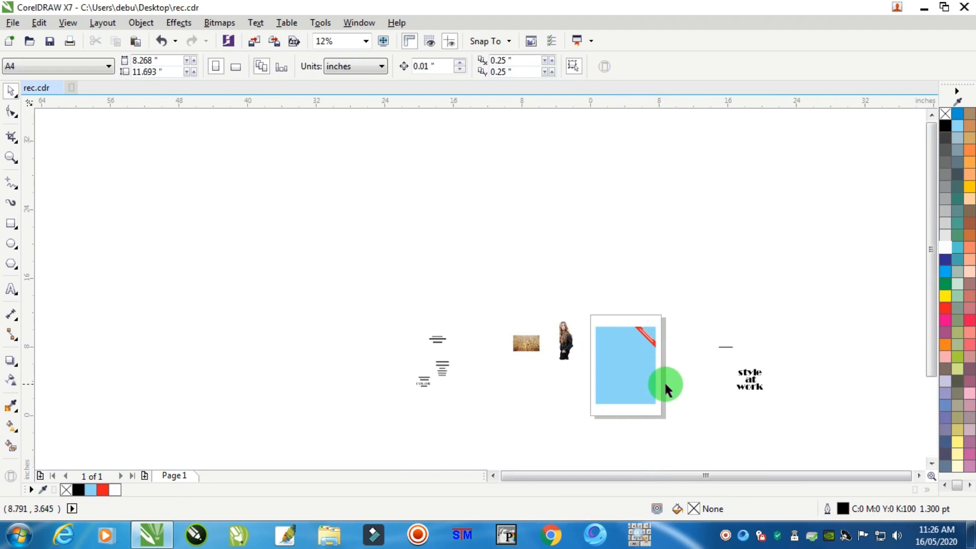
pyautogui.scroll(1, 664, 382)
pyautogui.click(614, 364)
pyautogui.scroll(1, 619, 366)
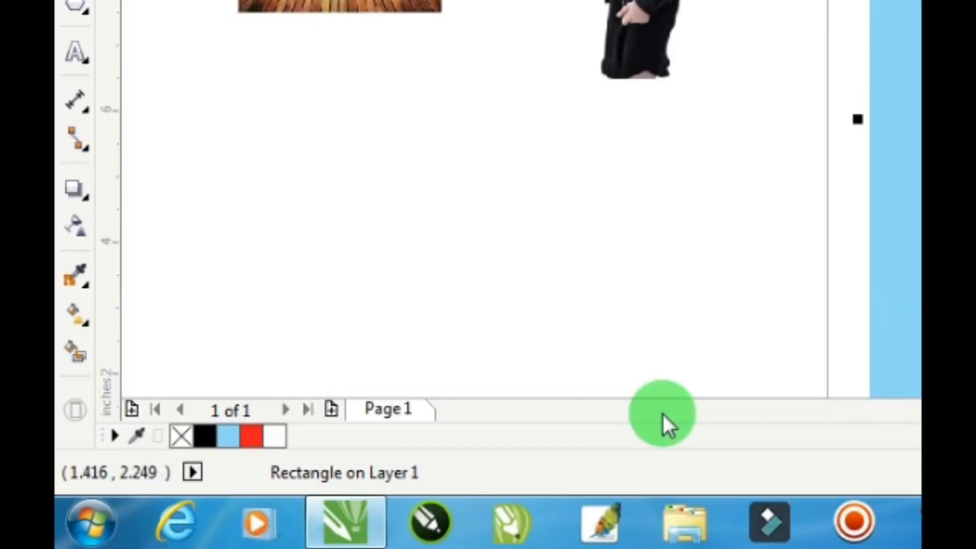
pyautogui.click(71, 319)
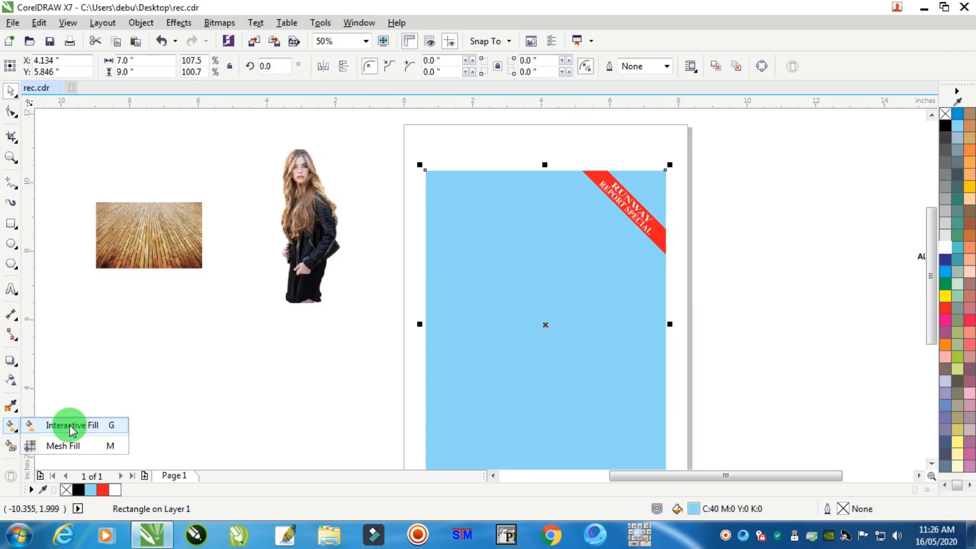
pyautogui.click(187, 312)
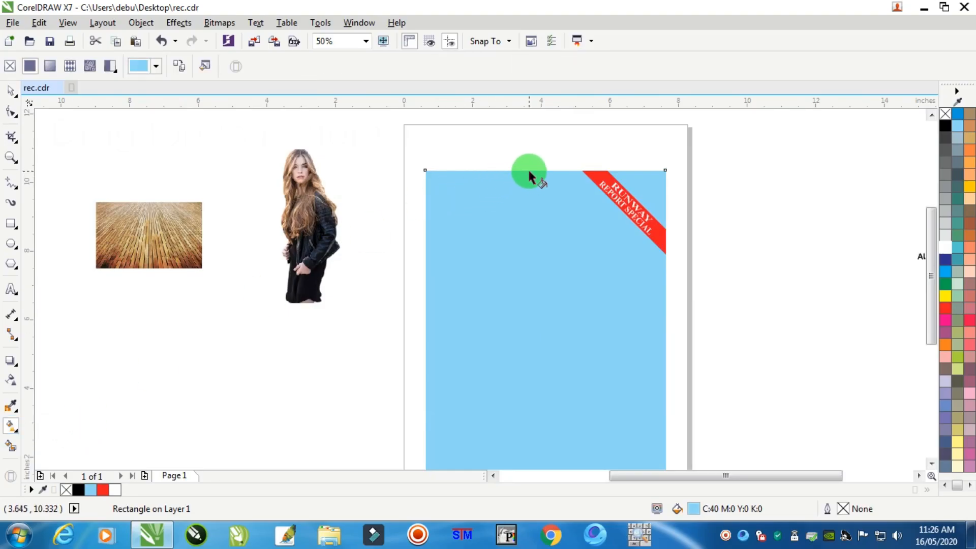
pyautogui.moveTo(530, 188); pyautogui.dragTo(531, 458)
# Extend the end of the fountain fill to the cover's bottom edge and colour that end light blue
pyautogui.scroll(-3, 532, 422)
pyautogui.scroll(2, 534, 435)
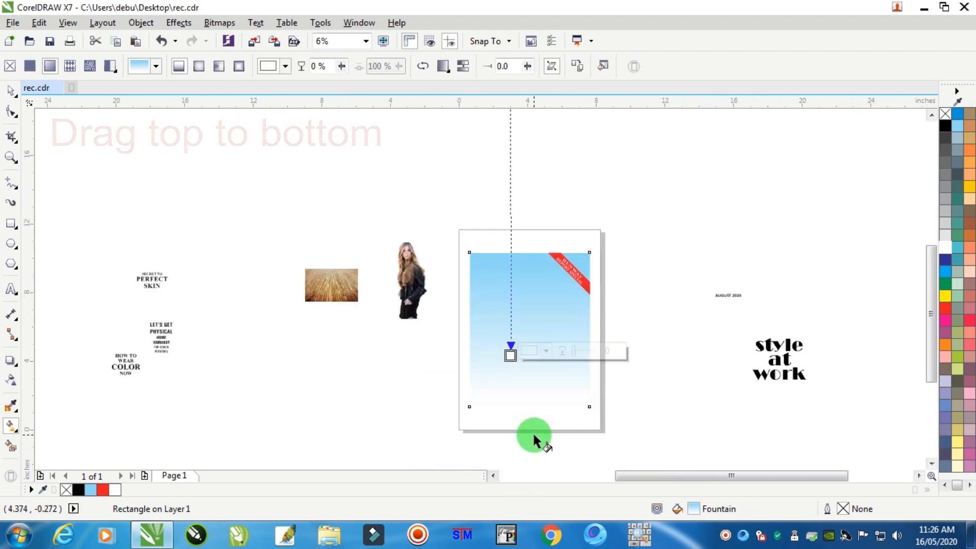
pyautogui.scroll(2, 534, 437)
pyautogui.moveTo(510, 356); pyautogui.dragTo(509, 375)
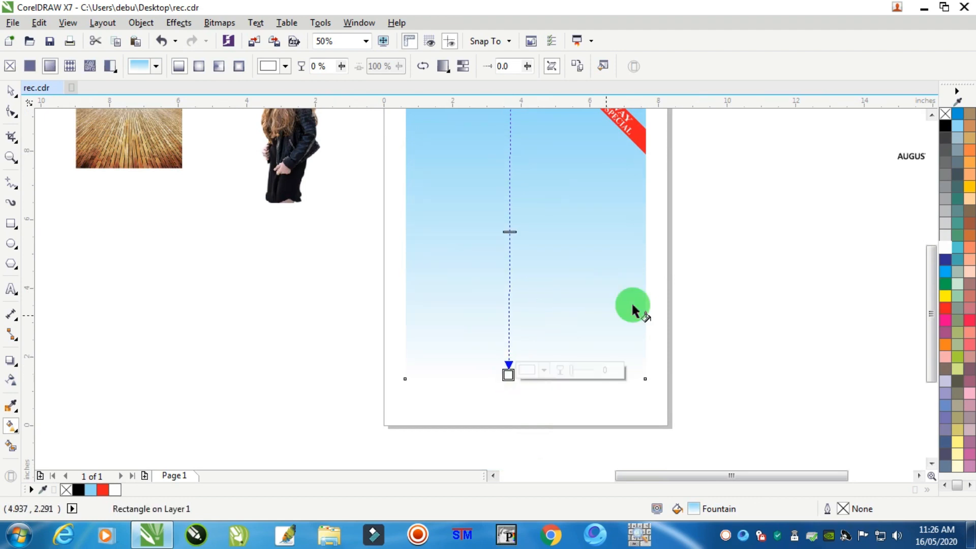
pyautogui.click(958, 127)
pyautogui.click(508, 375)
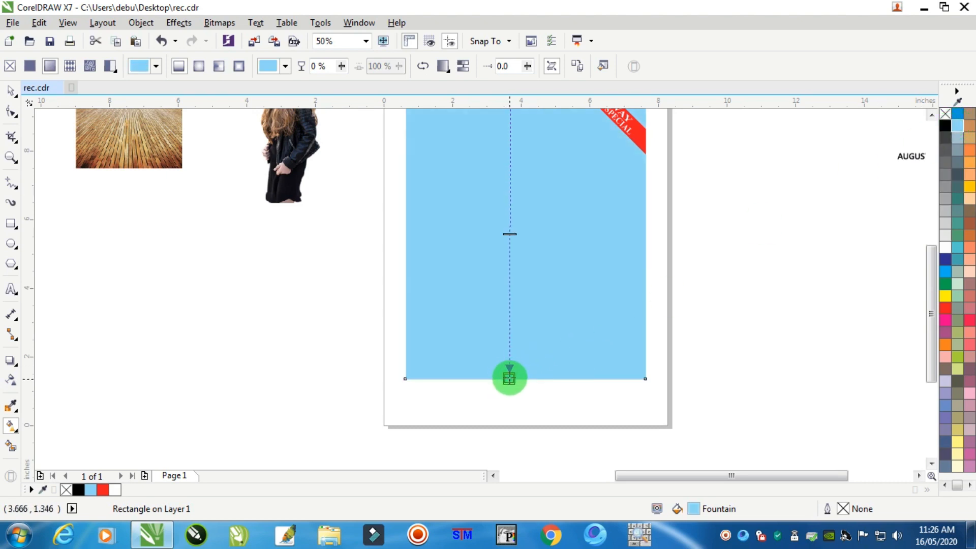
# Move the fill's start node nearer the cover's top edge and add a Ghost Green colour node at 17%
pyautogui.scroll(-1, 513, 366)
pyautogui.scroll(3, 528, 293)
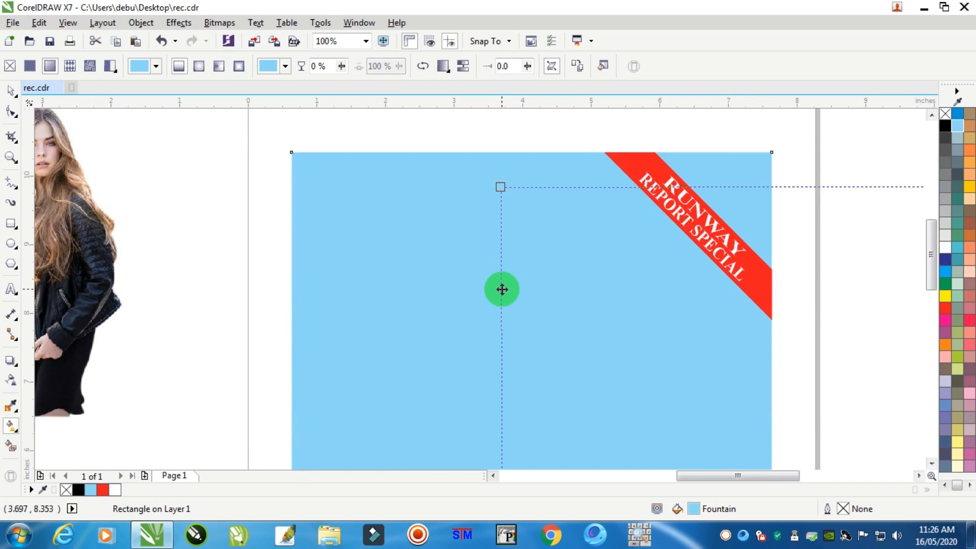
pyautogui.doubleClick(501, 286)
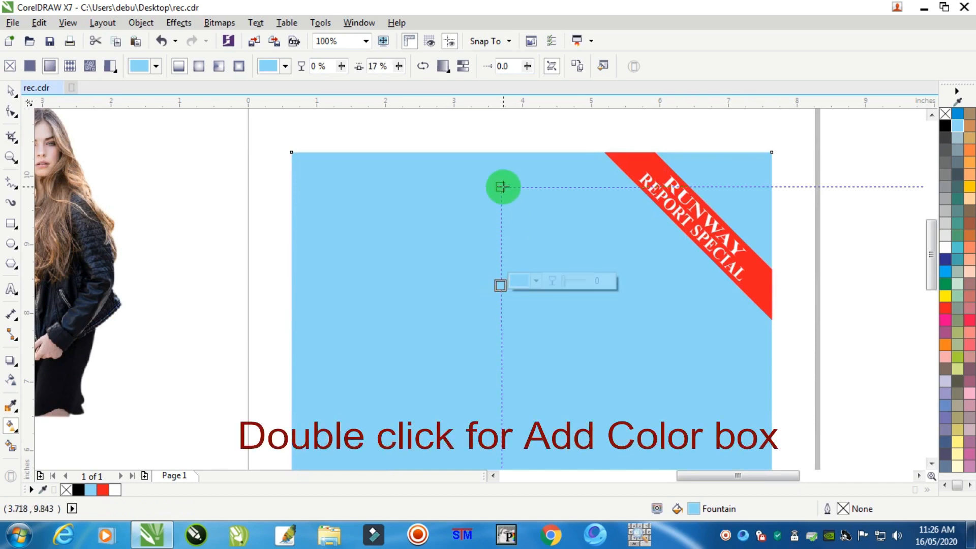
pyautogui.moveTo(501, 187); pyautogui.dragTo(500, 168)
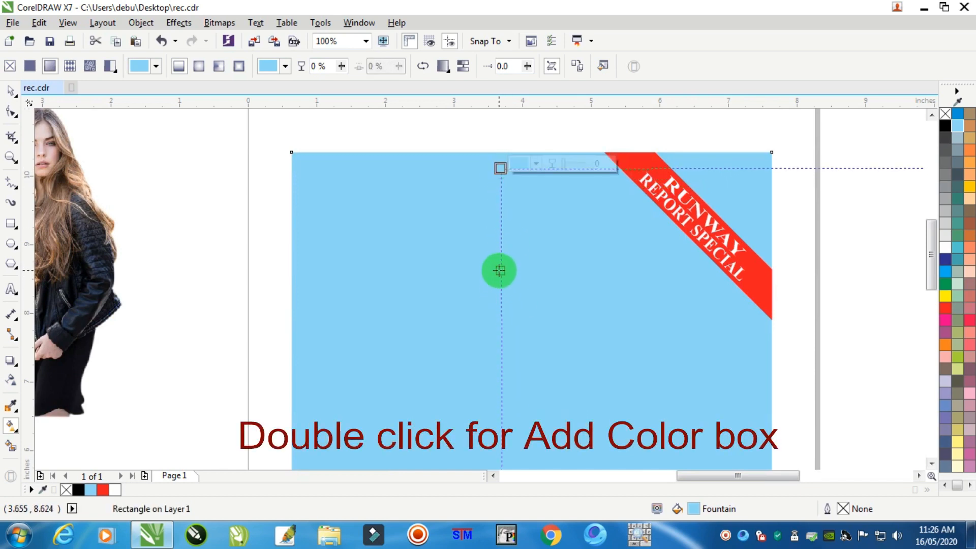
pyautogui.click(500, 270)
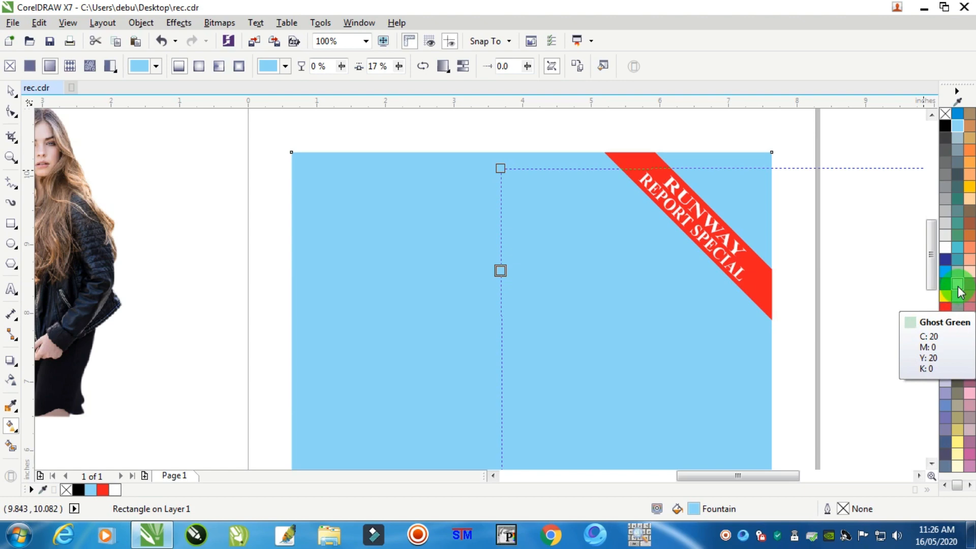
pyautogui.click(958, 285)
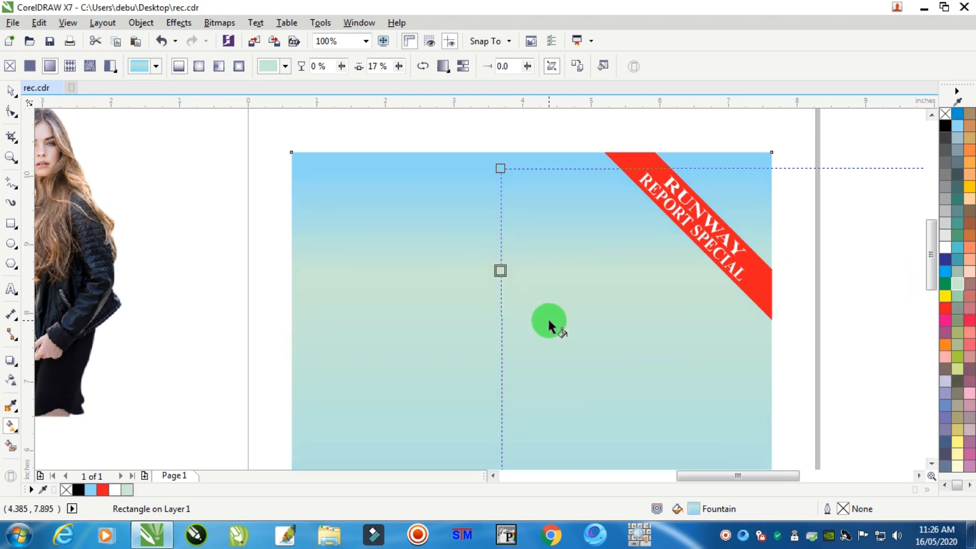
# Add another colour node at 59% along the cover's fountain fill and colour it golden yellow
pyautogui.scroll(-2, 552, 326)
pyautogui.scroll(1, 540, 394)
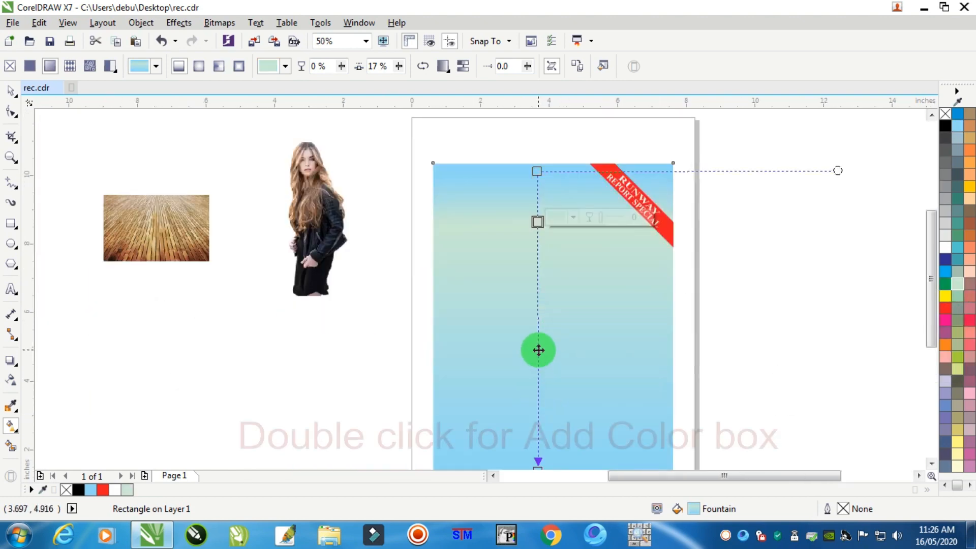
pyautogui.scroll(2, 538, 349)
pyautogui.doubleClick(538, 349)
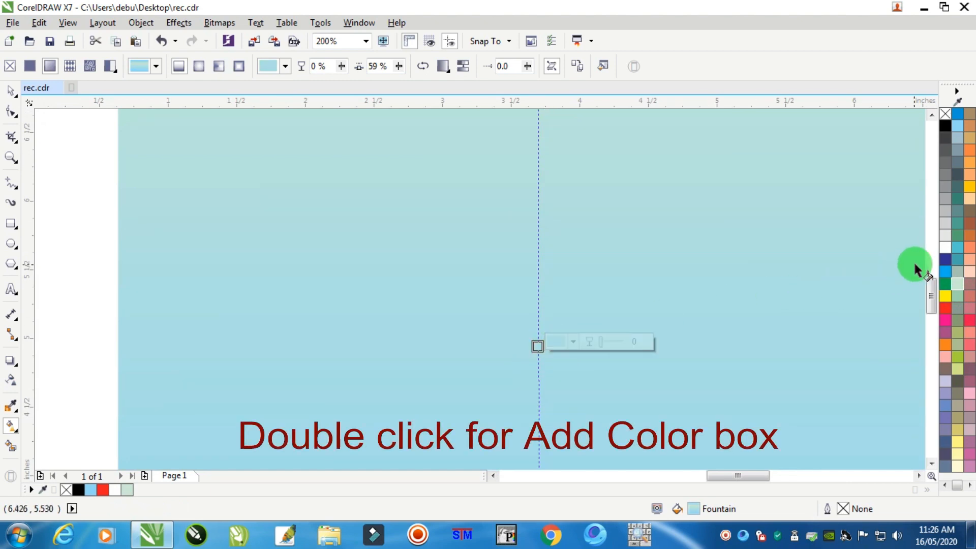
pyautogui.click(968, 189)
# Adjust the fountain fill's direction, placing its start on the top edge right of centre and its end just below the bottom edge
pyautogui.scroll(-4, 558, 341)
pyautogui.scroll(2, 563, 340)
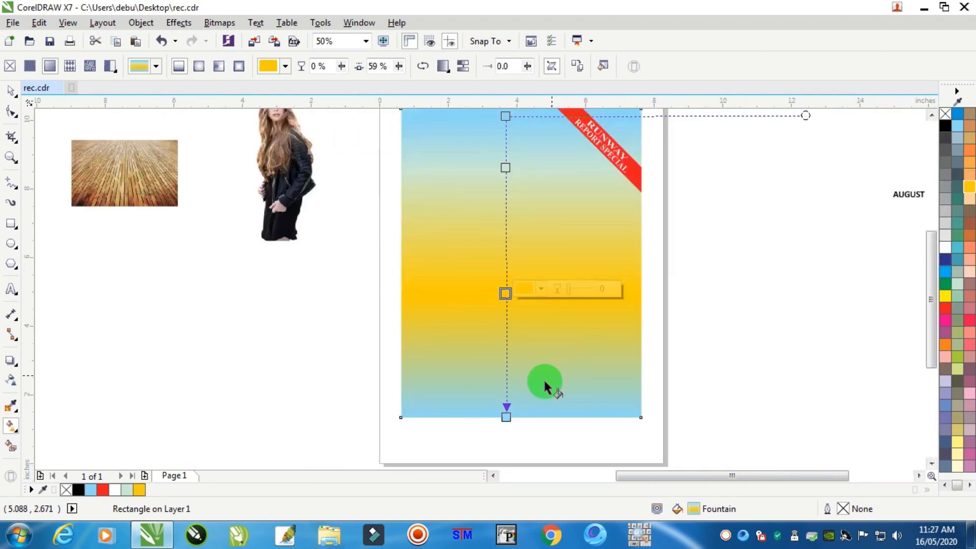
pyautogui.moveTo(507, 413); pyautogui.dragTo(491, 430)
pyautogui.scroll(-2, 523, 206)
pyautogui.moveTo(519, 230); pyautogui.dragTo(529, 228)
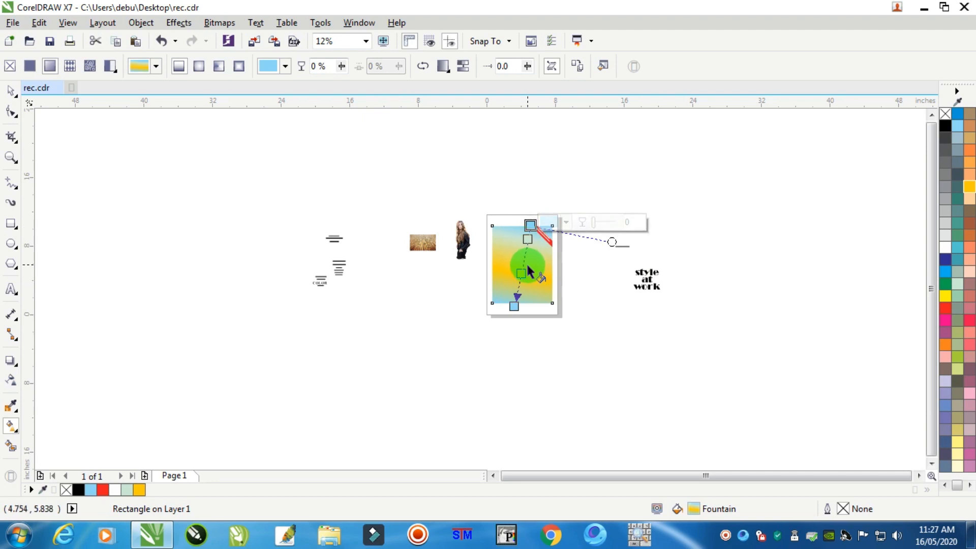
pyautogui.scroll(1, 529, 225)
pyautogui.moveTo(535, 206); pyautogui.dragTo(518, 206)
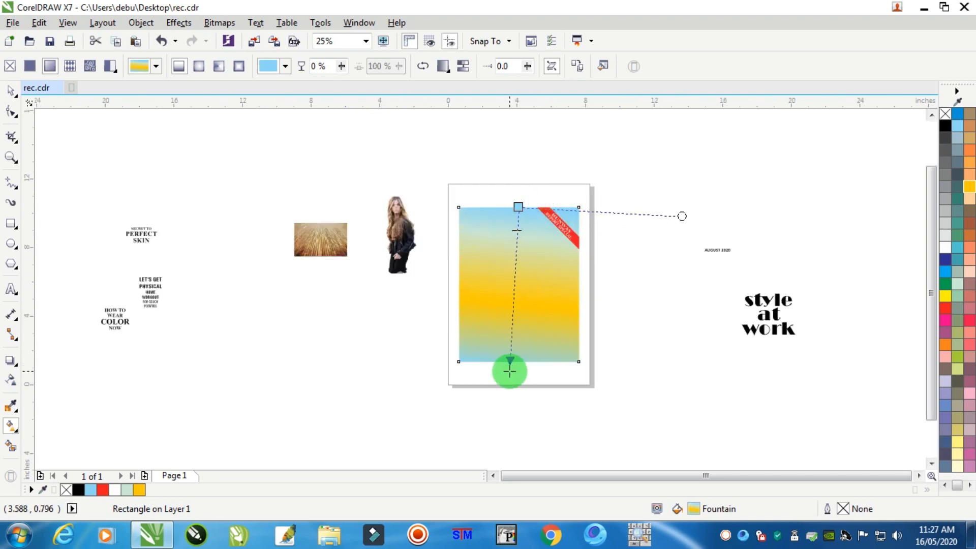
pyautogui.click(11, 90)
pyautogui.click(185, 126)
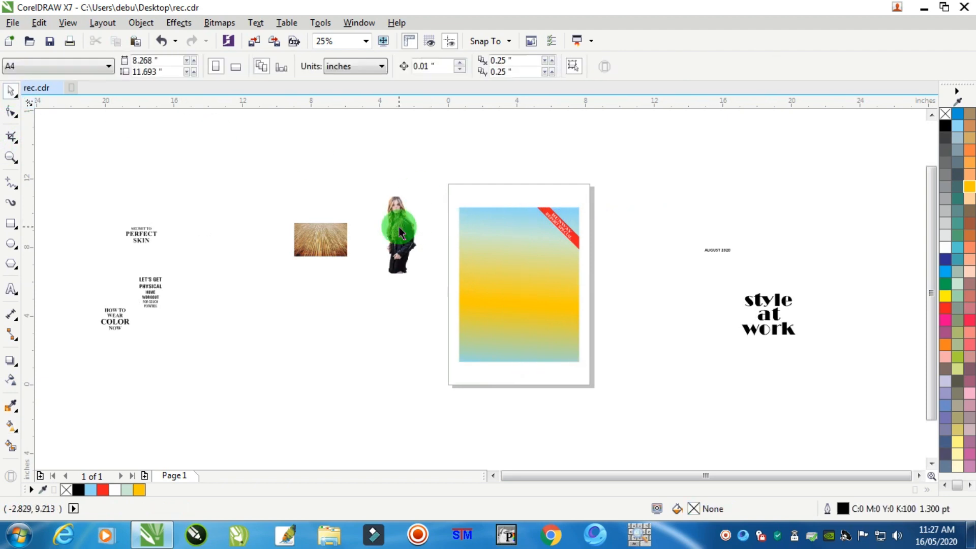
# Move the model photo onto the upper middle of the cover and bring it in front of the gradient background
pyautogui.scroll(3, 400, 218)
pyautogui.scroll(-2, 399, 219)
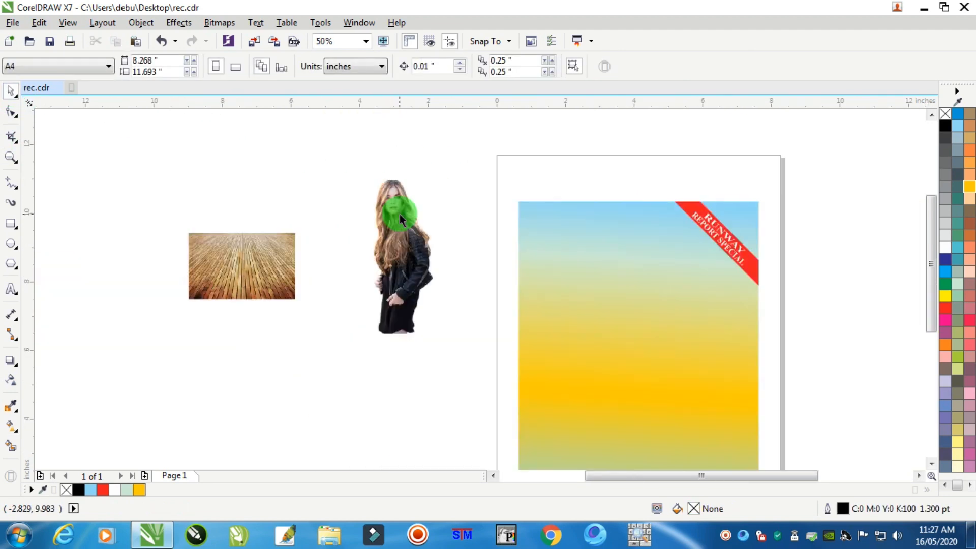
pyautogui.moveTo(399, 215); pyautogui.dragTo(624, 270)
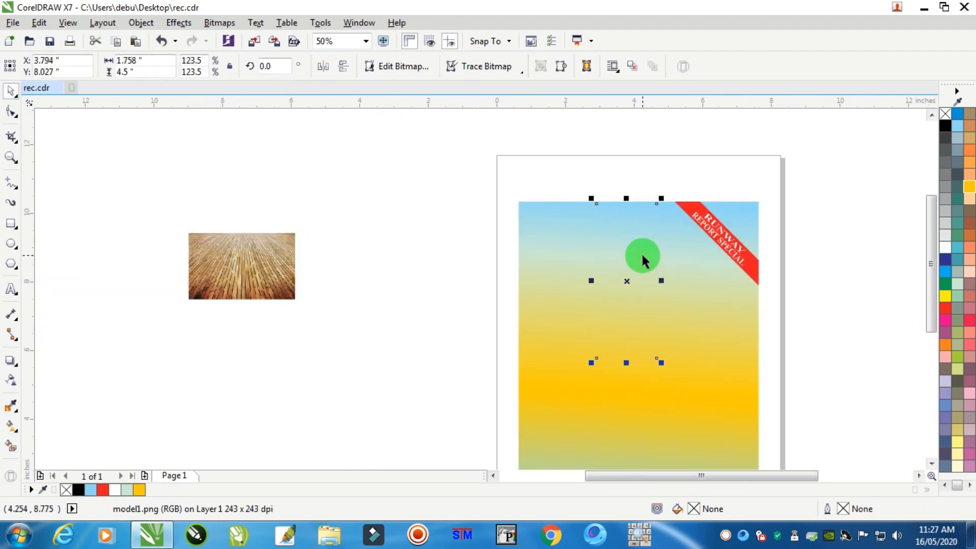
pyautogui.rightClick(627, 281)
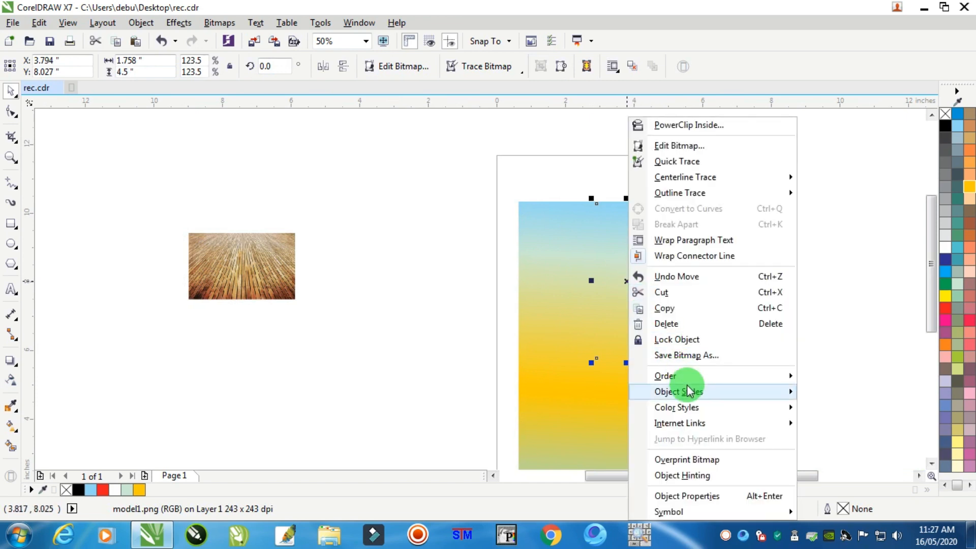
pyautogui.click(676, 375)
pyautogui.click(832, 373)
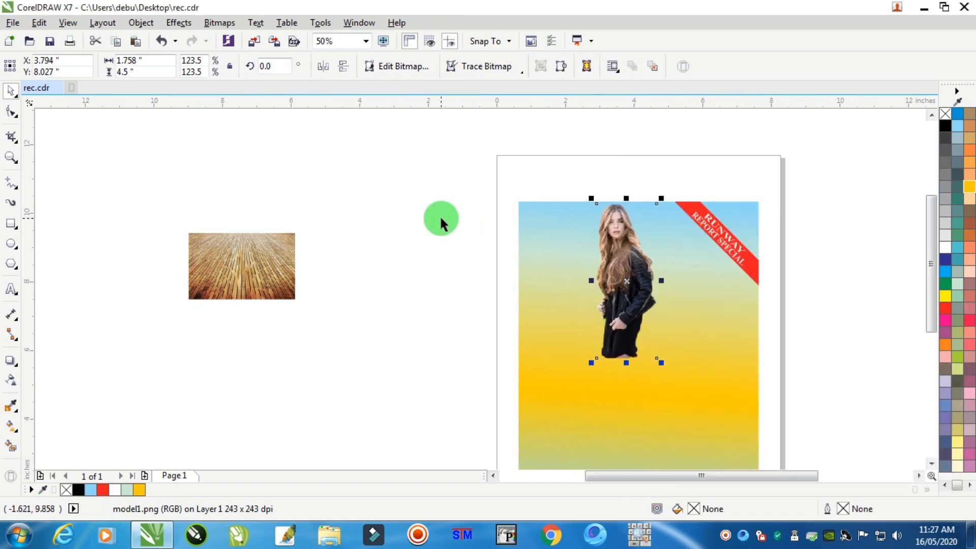
# Enlarge the model photo proportionally to about 3.45 by 8.83 inches so that it spans nearly the cover's full height
pyautogui.click(443, 218)
pyautogui.scroll(-2, 515, 287)
pyautogui.scroll(1, 502, 291)
pyautogui.click(443, 178)
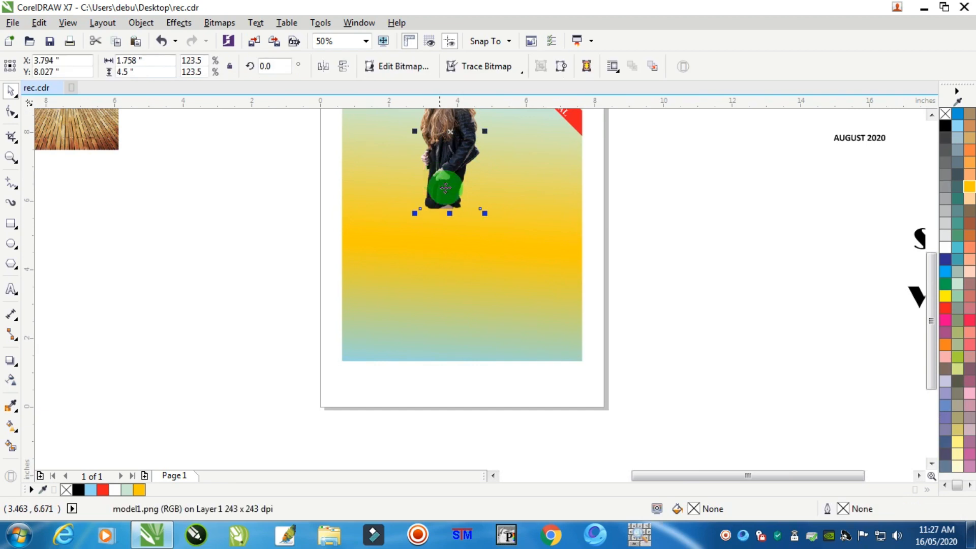
pyautogui.scroll(2, 489, 217)
pyautogui.scroll(1, 489, 217)
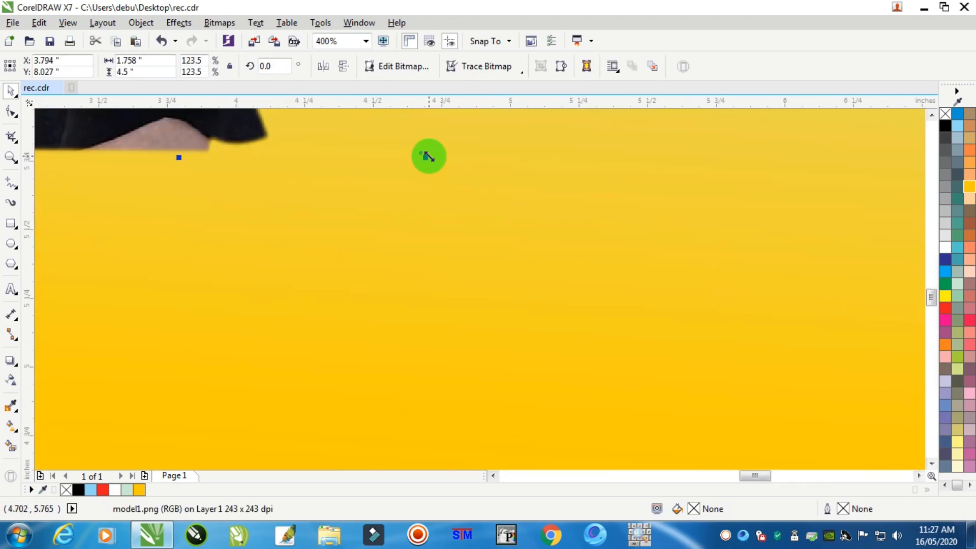
pyautogui.scroll(-3, 429, 156)
pyautogui.moveTo(425, 172); pyautogui.dragTo(528, 322)
pyautogui.scroll(-2, 451, 244)
pyautogui.scroll(2, 451, 229)
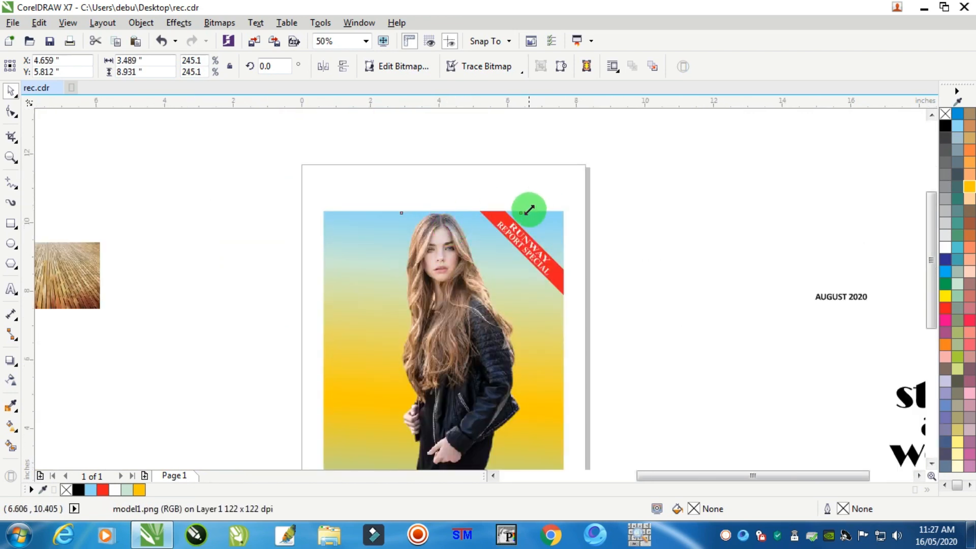
pyautogui.moveTo(529, 210); pyautogui.dragTo(528, 215)
pyautogui.scroll(-2, 527, 215)
pyautogui.click(614, 203)
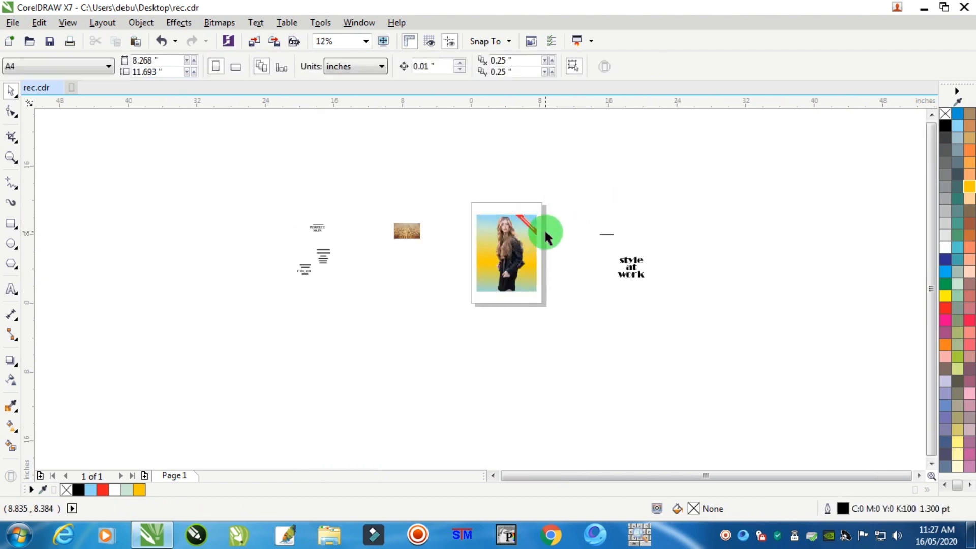
# Centre the model photo horizontally on the cover background and shift it about 0.09 inch to the right
pyautogui.scroll(1, 545, 233)
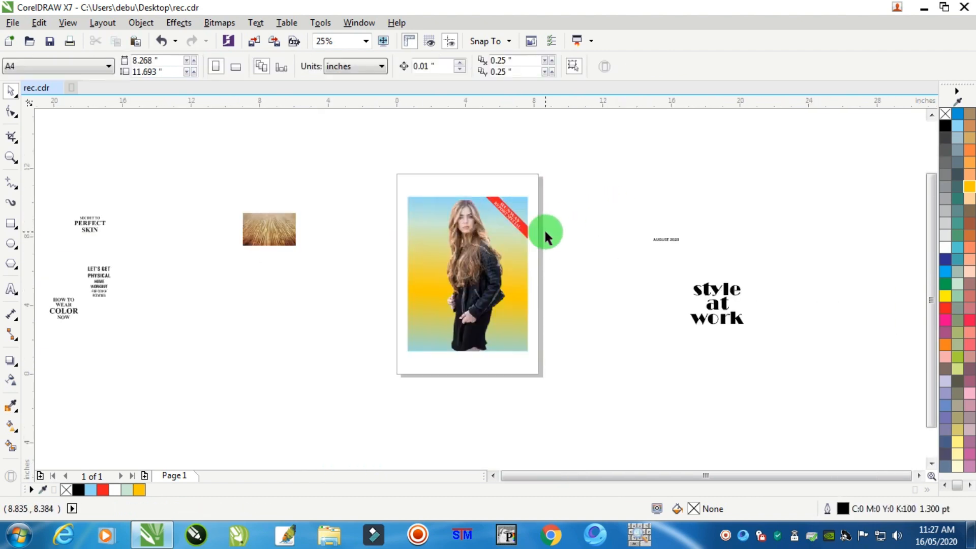
pyautogui.click(466, 255)
pyautogui.scroll(1, 466, 252)
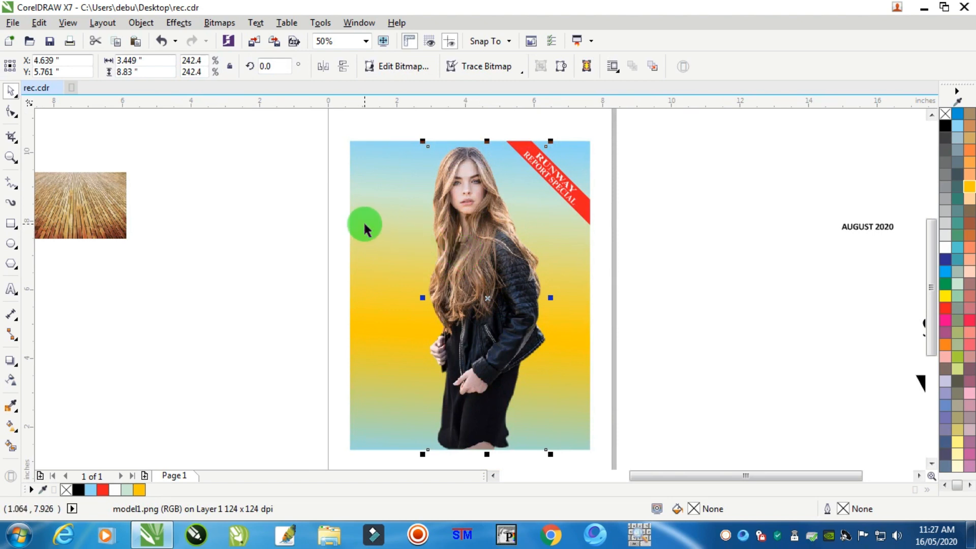
pyautogui.keyDown('shift'); pyautogui.click(365, 227); pyautogui.keyUp('shift')
pyautogui.press('c')
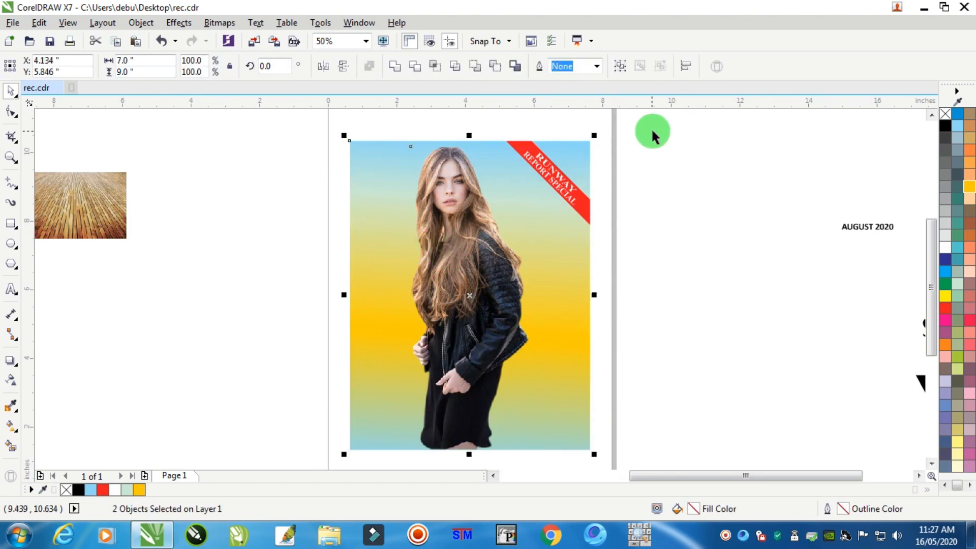
pyautogui.click(652, 132)
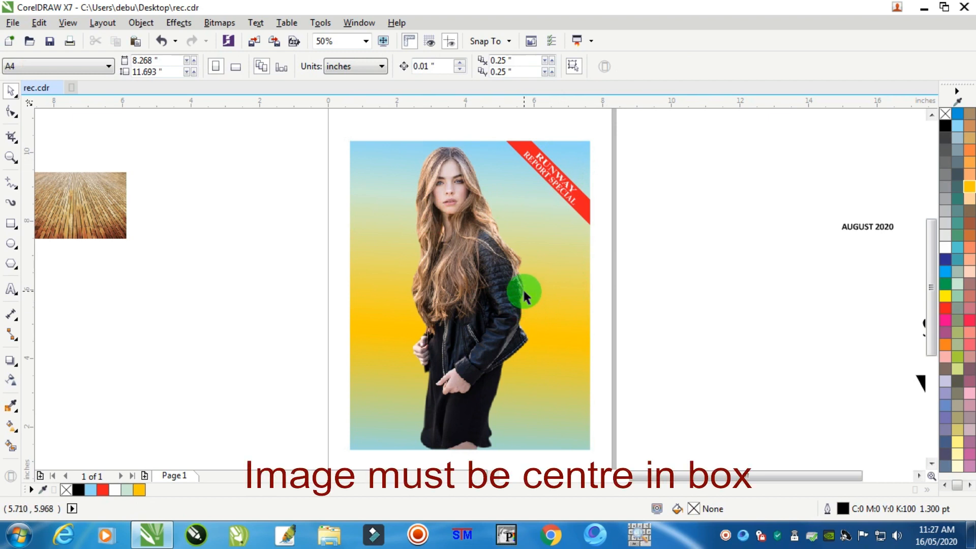
pyautogui.click(472, 290)
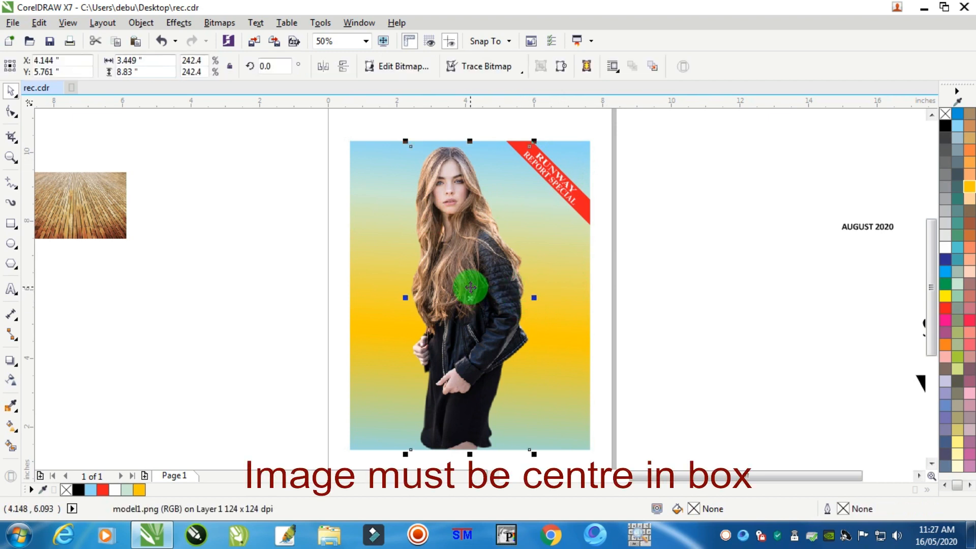
pyautogui.moveTo(470, 288); pyautogui.dragTo(476, 287)
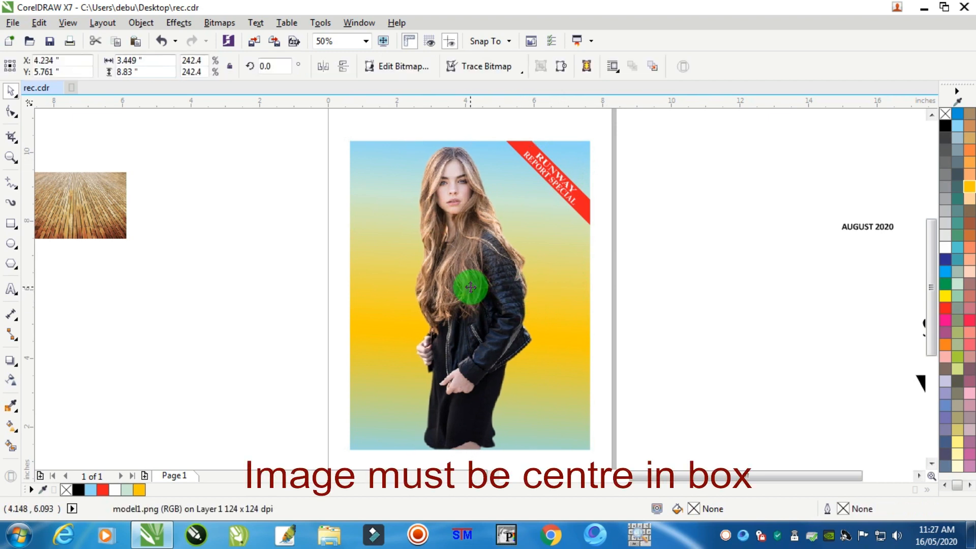
pyautogui.click(652, 259)
# Add the artistic text FASHION above the cover, enlarge it to about 118 pt and move it left across the cover's top edge
pyautogui.scroll(-1, 560, 260)
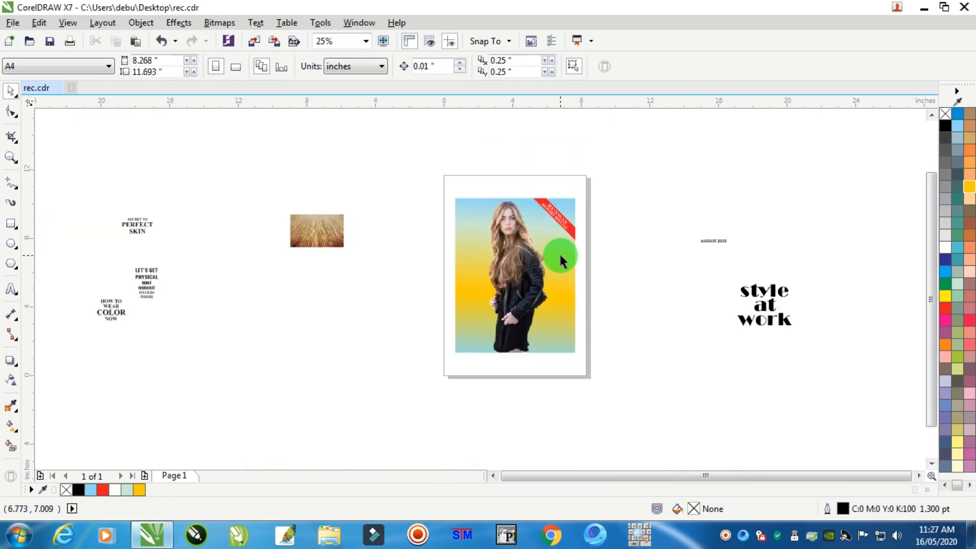
pyautogui.scroll(2, 503, 193)
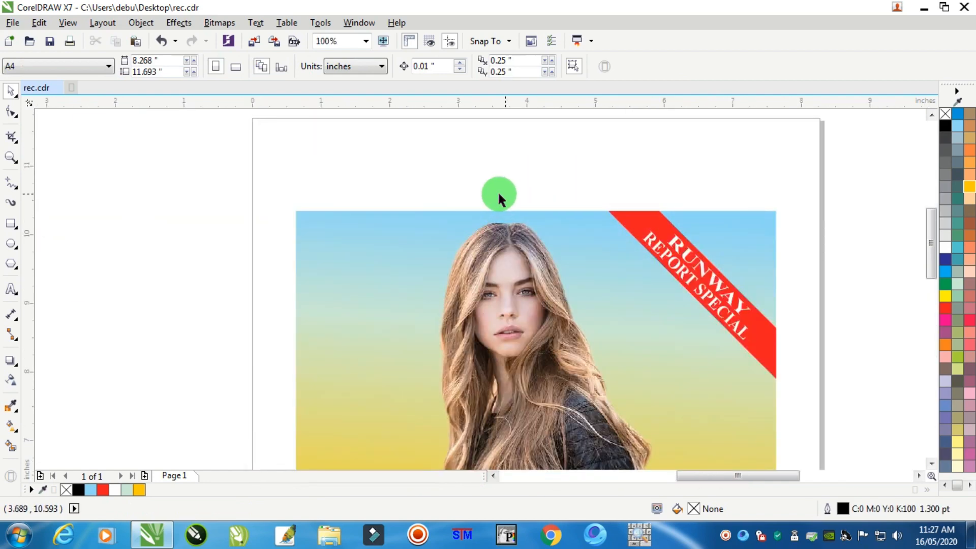
pyautogui.click(19, 291)
pyautogui.click(387, 171)
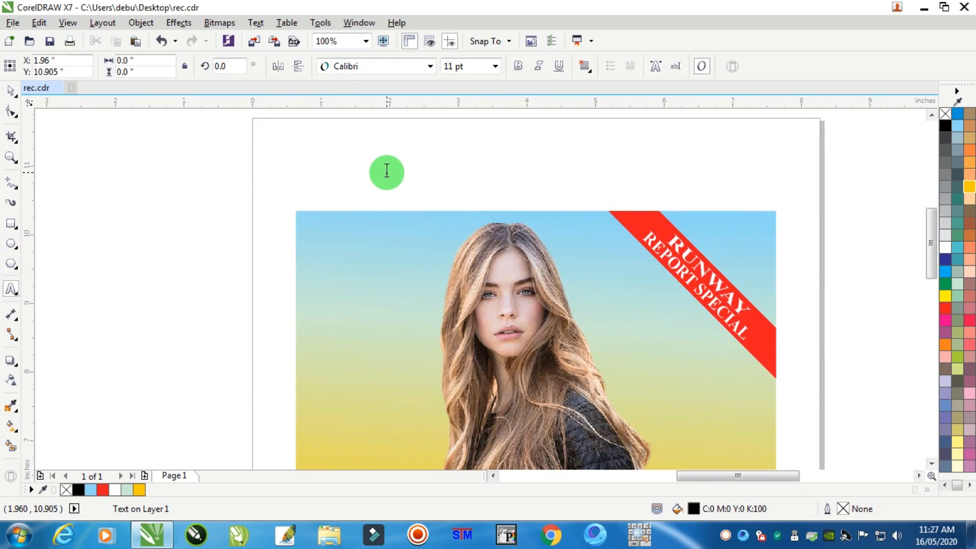
pyautogui.write('FASHION')
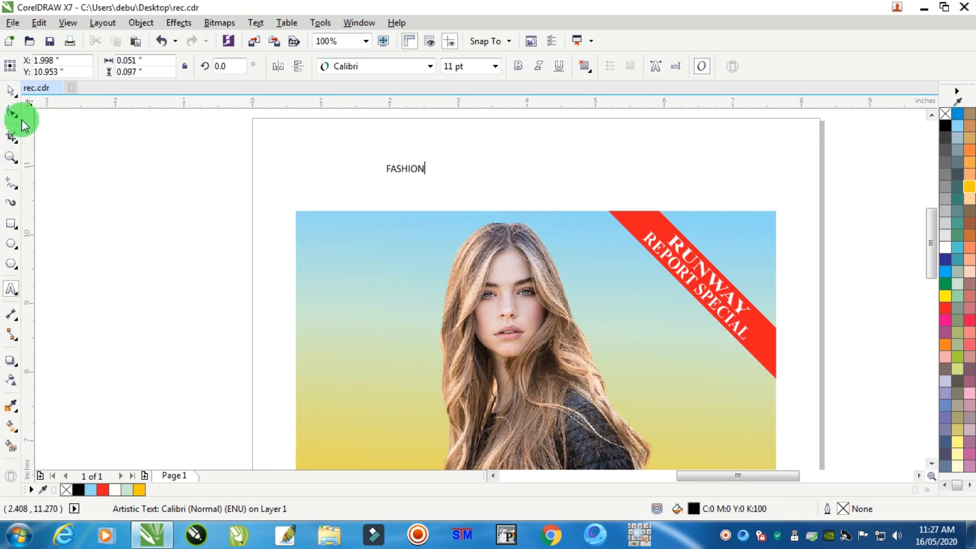
pyautogui.click(11, 91)
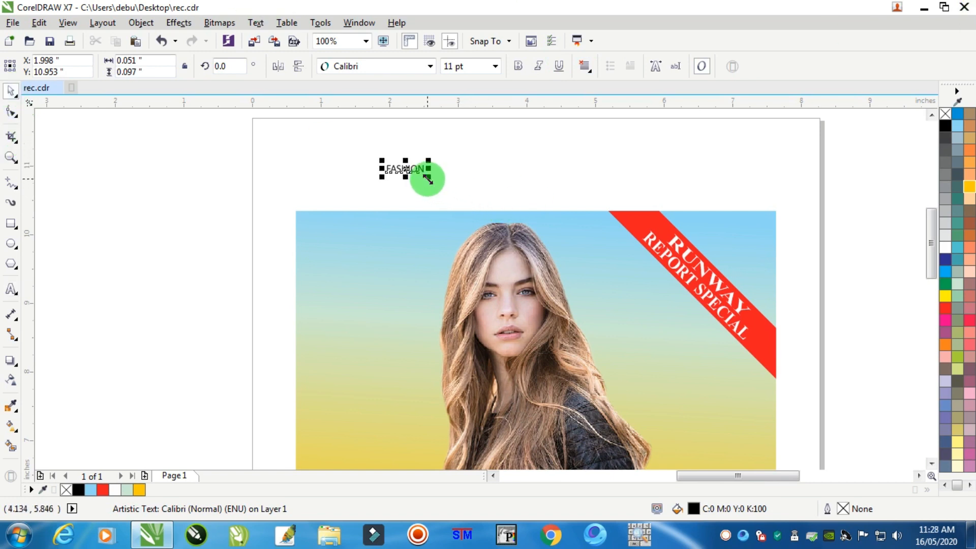
pyautogui.moveTo(428, 179); pyautogui.dragTo(789, 359)
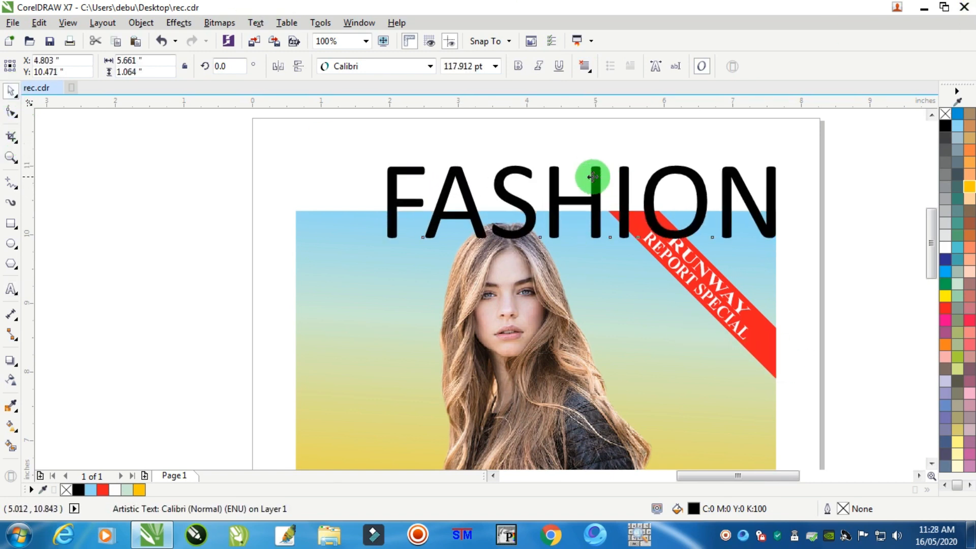
pyautogui.moveTo(593, 177); pyautogui.dragTo(429, 170)
# Set the FASHION headline in bold Times New Roman
pyautogui.click(356, 67)
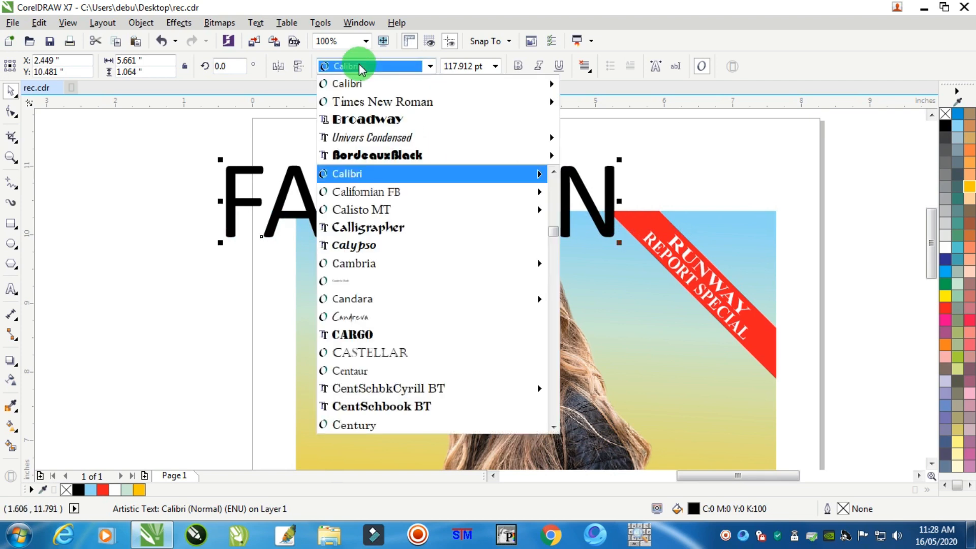
pyautogui.click(354, 102)
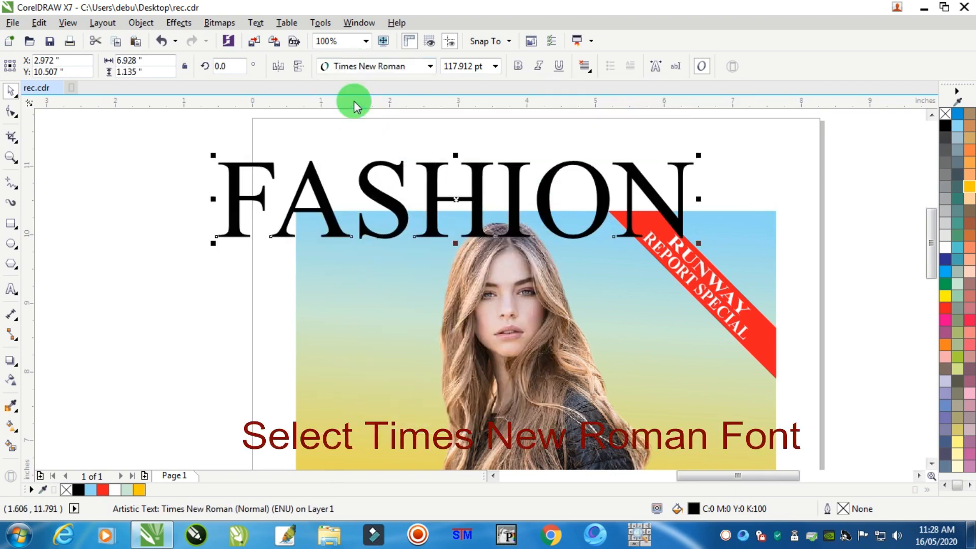
pyautogui.click(519, 66)
# Place the FASHION headline across the model's face and resize it to about 6.54 inches wide and 2.14 inches high
pyautogui.scroll(-2, 559, 203)
pyautogui.scroll(1, 588, 218)
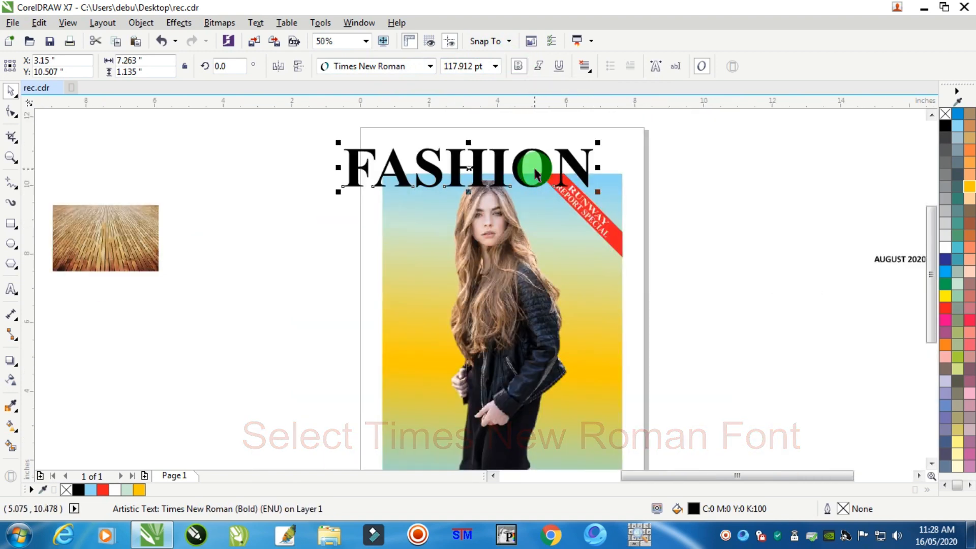
pyautogui.moveTo(545, 152); pyautogui.dragTo(616, 257)
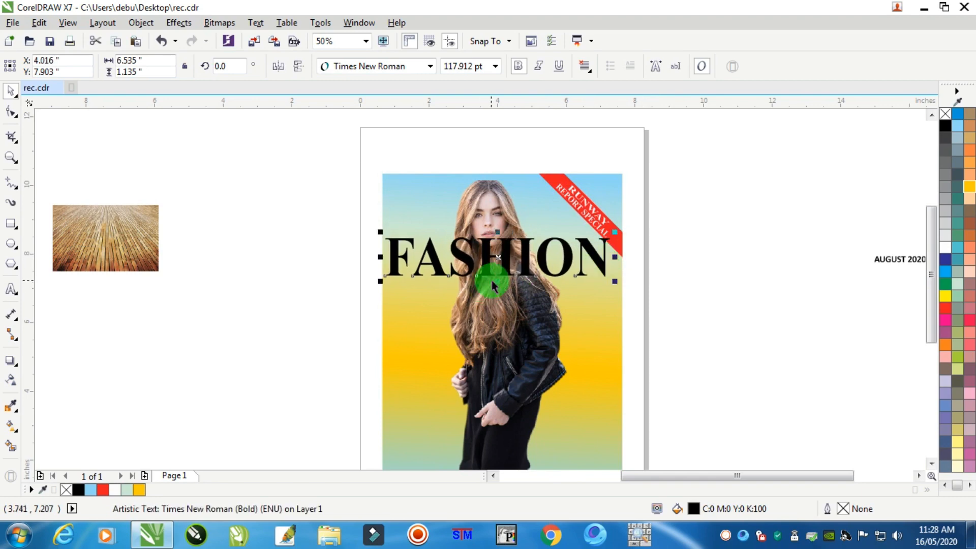
pyautogui.moveTo(498, 281); pyautogui.dragTo(504, 314)
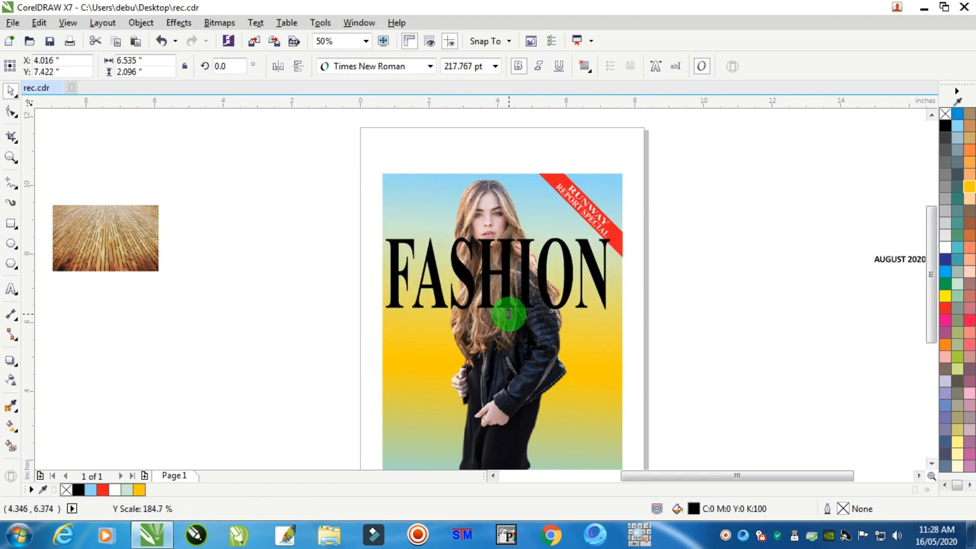
pyautogui.scroll(1, 511, 241)
pyautogui.moveTo(510, 252); pyautogui.dragTo(504, 183)
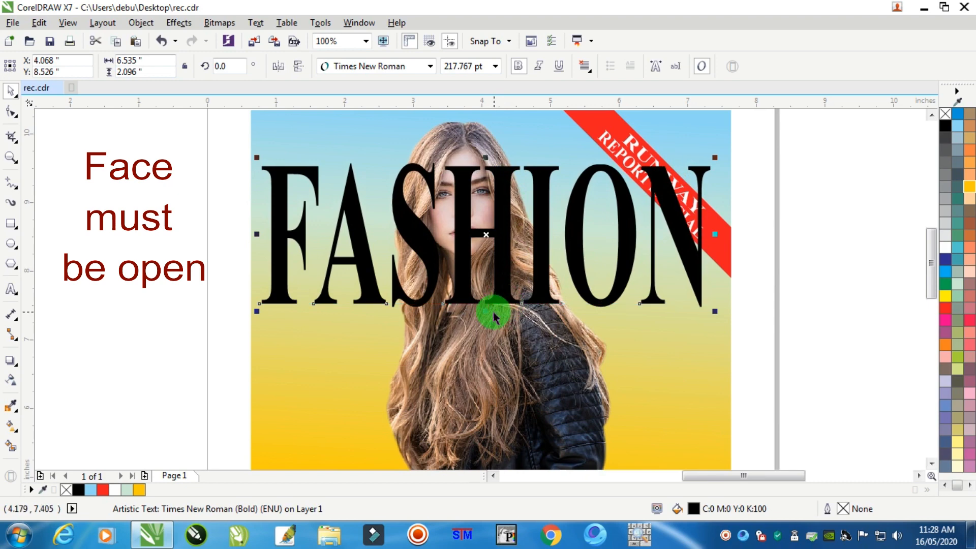
pyautogui.moveTo(487, 312); pyautogui.dragTo(488, 316)
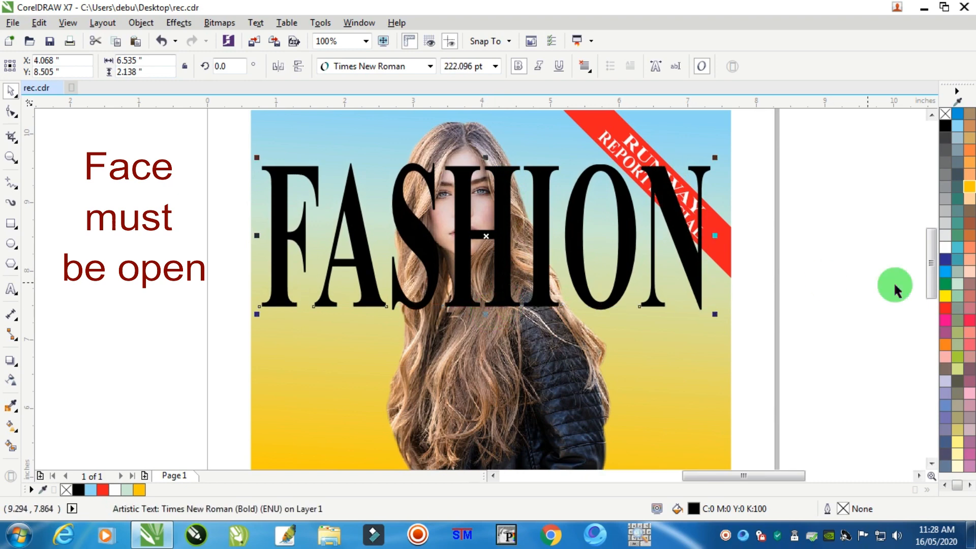
# Fill the FASHION headline with orange using the CMYK values 0, 70, 100, 0
pyautogui.click(944, 343)
pyautogui.scroll(-1, 554, 259)
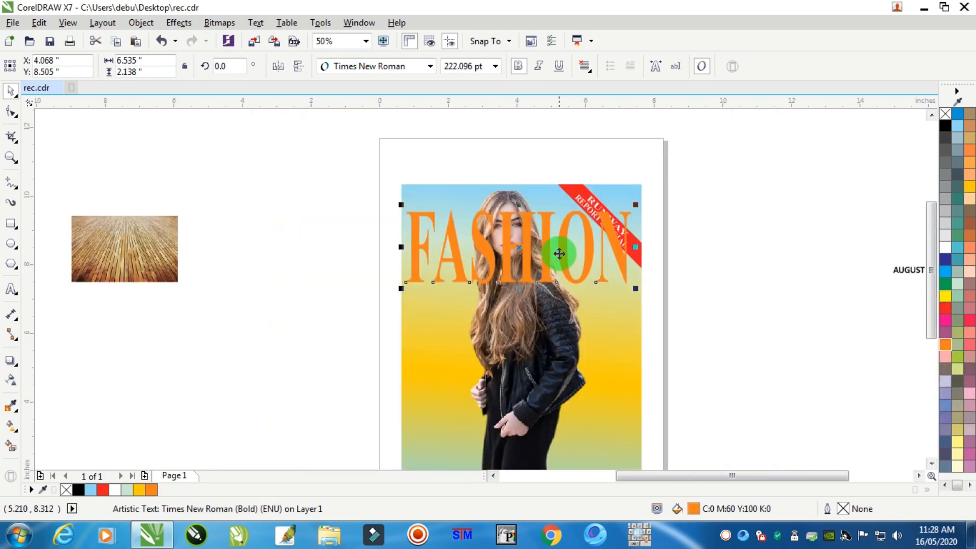
pyautogui.scroll(1, 562, 254)
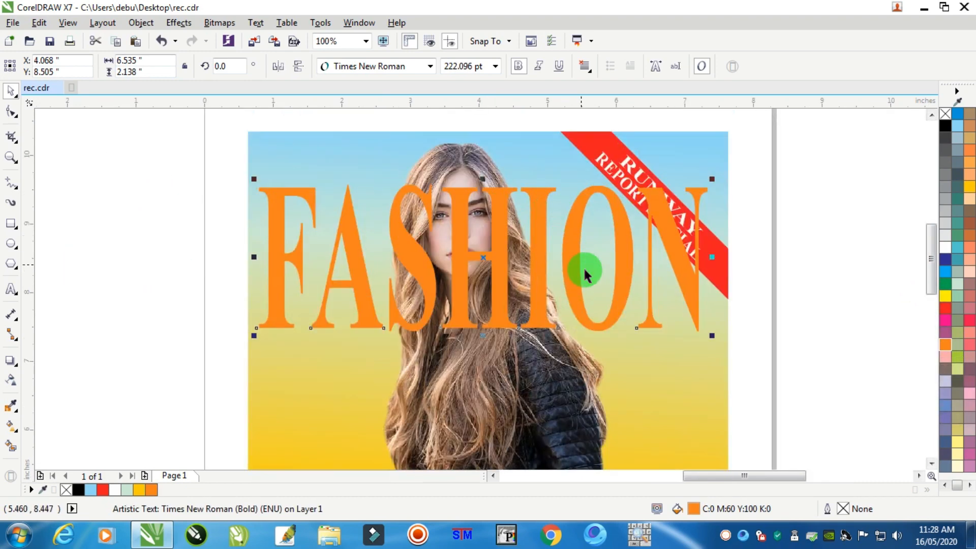
pyautogui.doubleClick(693, 510)
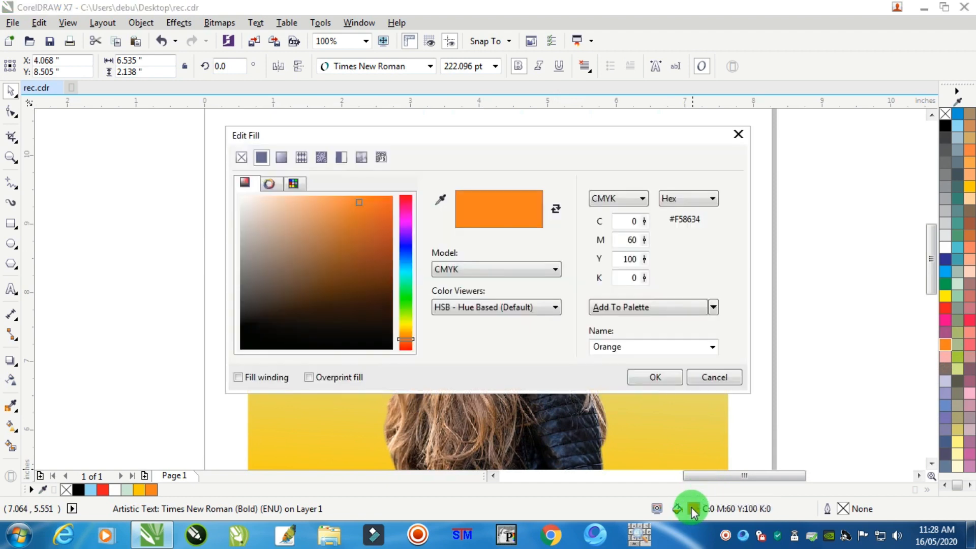
pyautogui.doubleClick(621, 240)
pyautogui.write('70')
pyautogui.press('Tab')
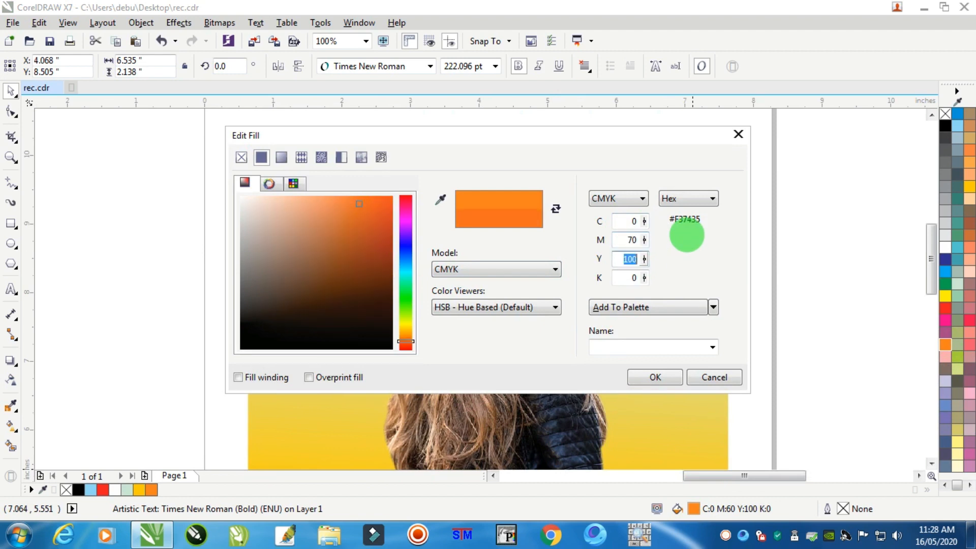
pyautogui.press('Return')
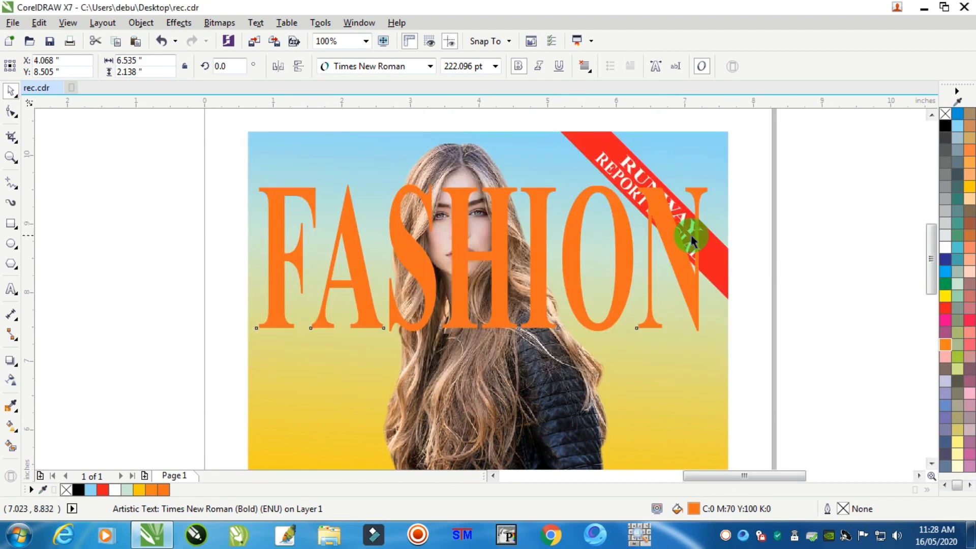
# Stretch the FASHION headline's right side to make the text about 6.62 inches wide
pyautogui.click(789, 148)
pyautogui.click(303, 202)
pyautogui.moveTo(718, 257); pyautogui.dragTo(719, 260)
pyautogui.click(782, 213)
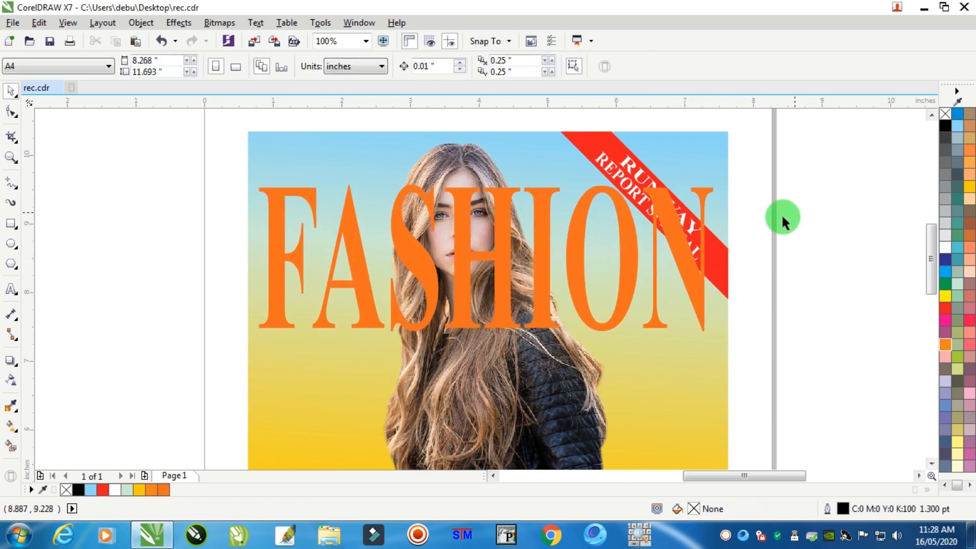
# Break the FASHION headline apart into separate letters
pyautogui.click(425, 194)
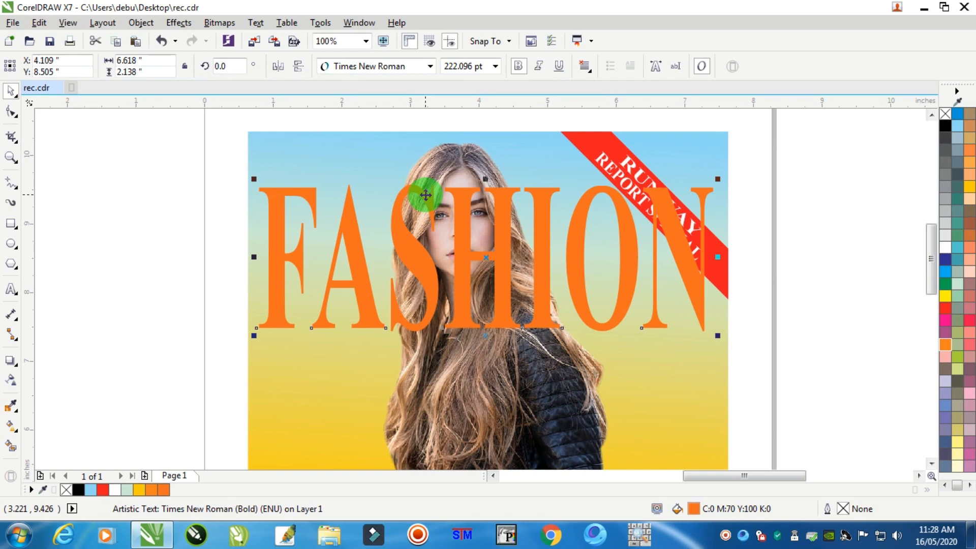
pyautogui.rightClick(426, 194)
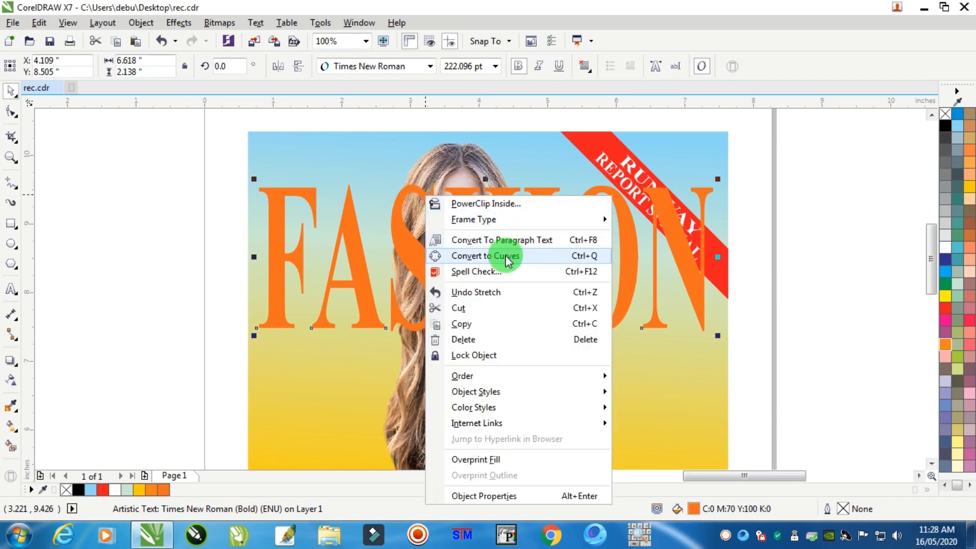
pyautogui.click(152, 173)
pyautogui.click(246, 189)
pyautogui.click(305, 192)
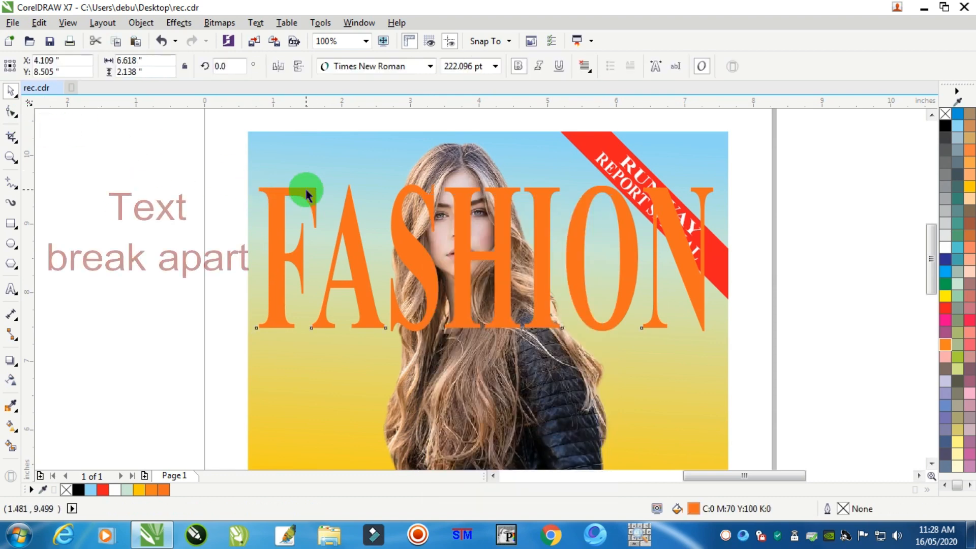
pyautogui.click(141, 22)
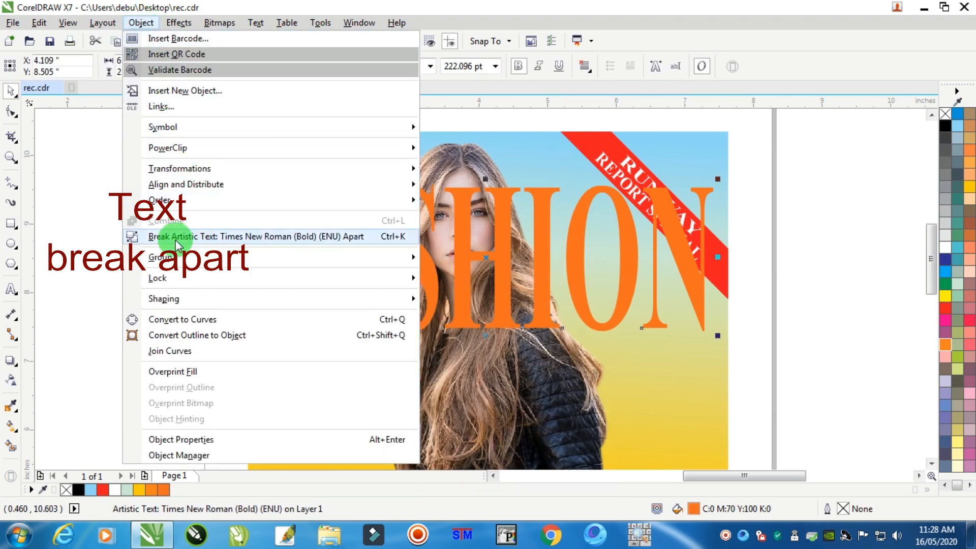
pyautogui.click(226, 238)
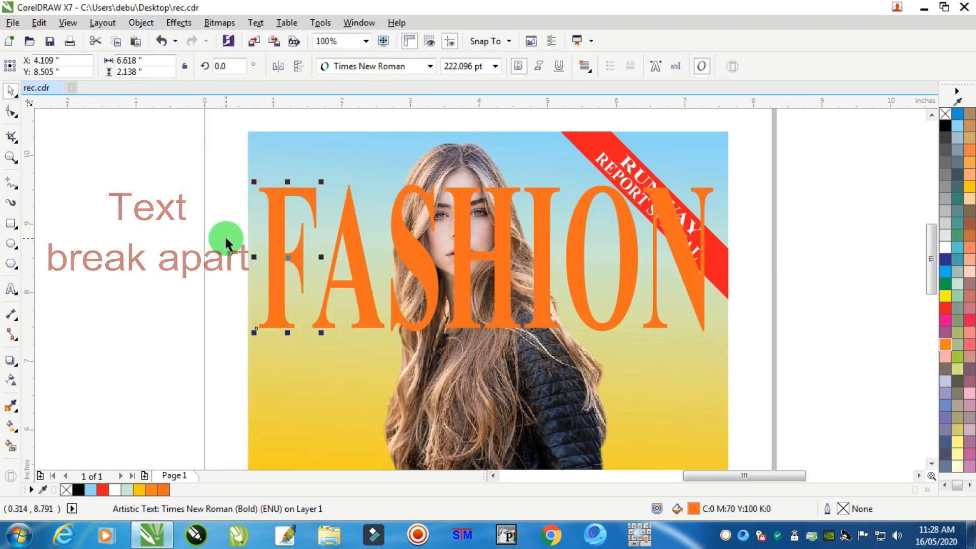
pyautogui.click(107, 162)
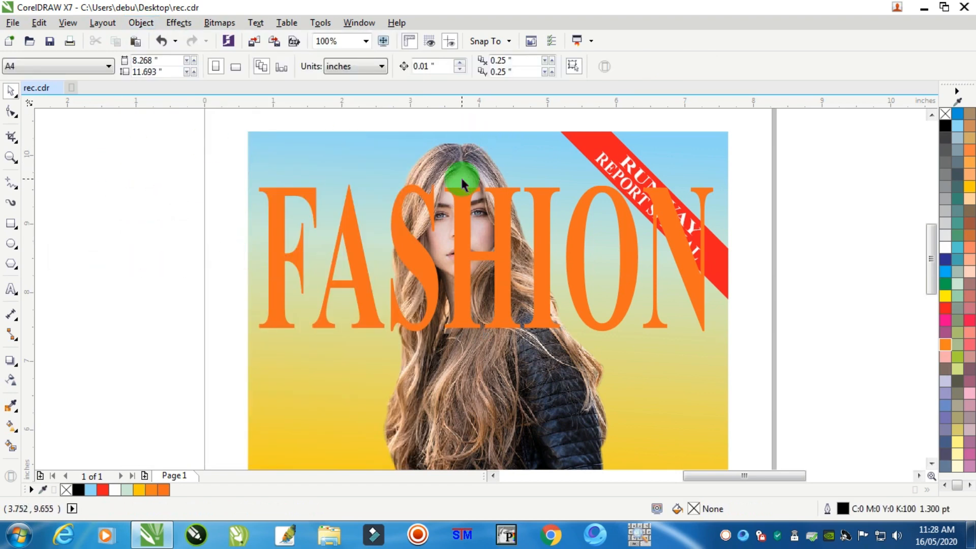
# Bring the model photo to the front of the page so it covers the middle of the headline
pyautogui.click(455, 158)
pyautogui.rightClick(455, 159)
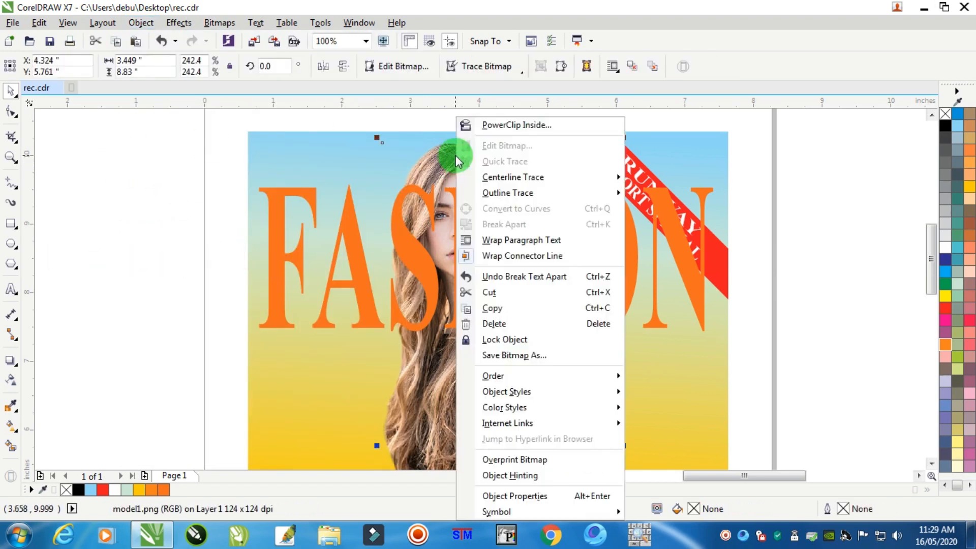
pyautogui.moveTo(588, 375)
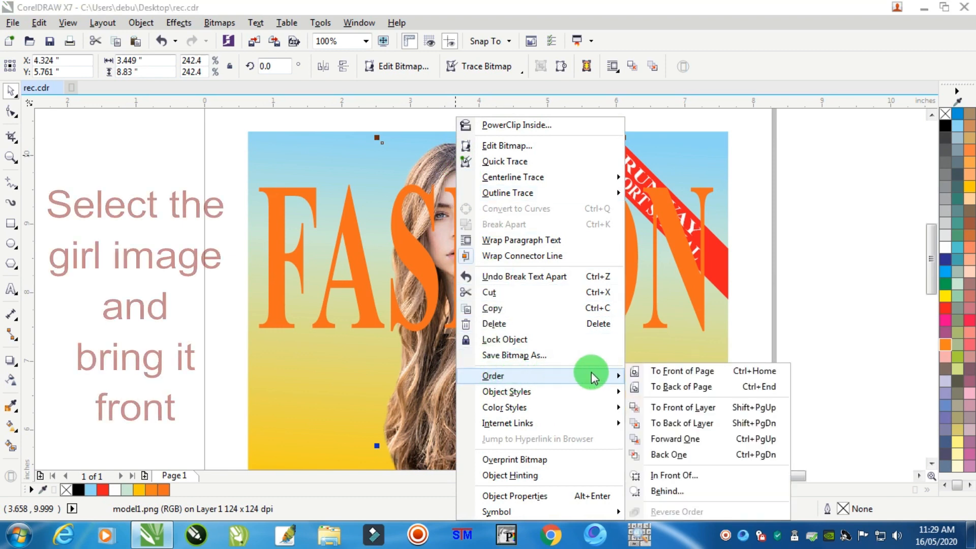
pyautogui.click(677, 375)
pyautogui.click(797, 150)
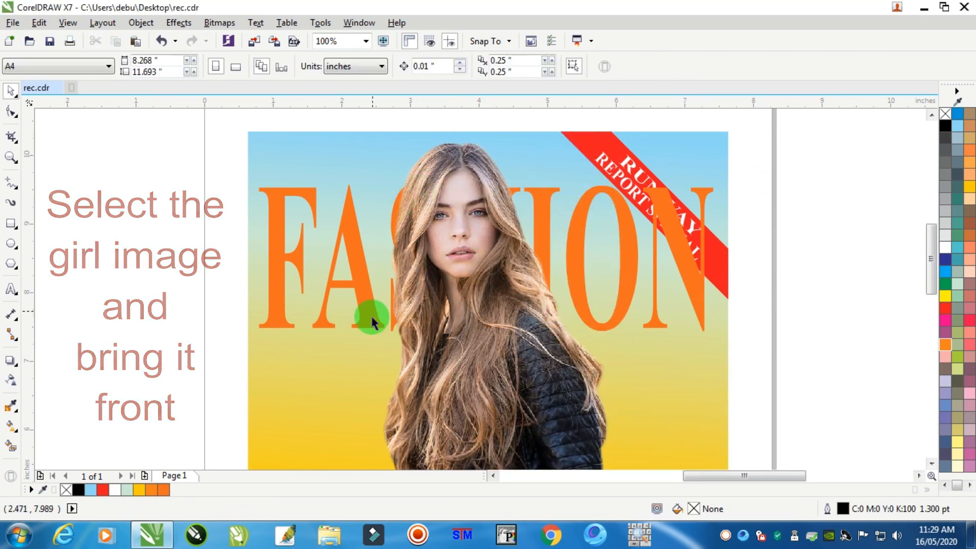
# Select the headline's letter S behind the model photo and bring it to the front of the page
pyautogui.click(395, 201)
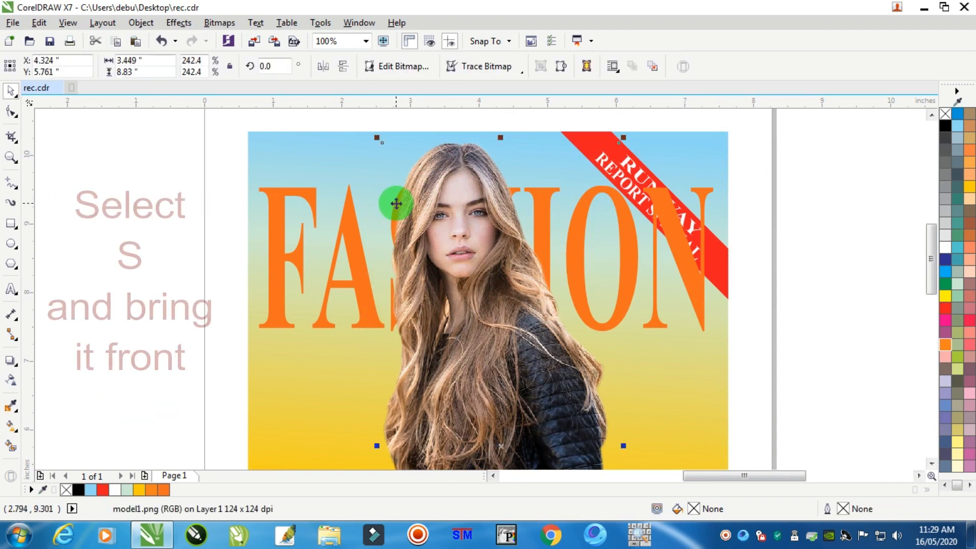
pyautogui.keyDown('alt'); pyautogui.click(394, 200); pyautogui.keyUp('alt')
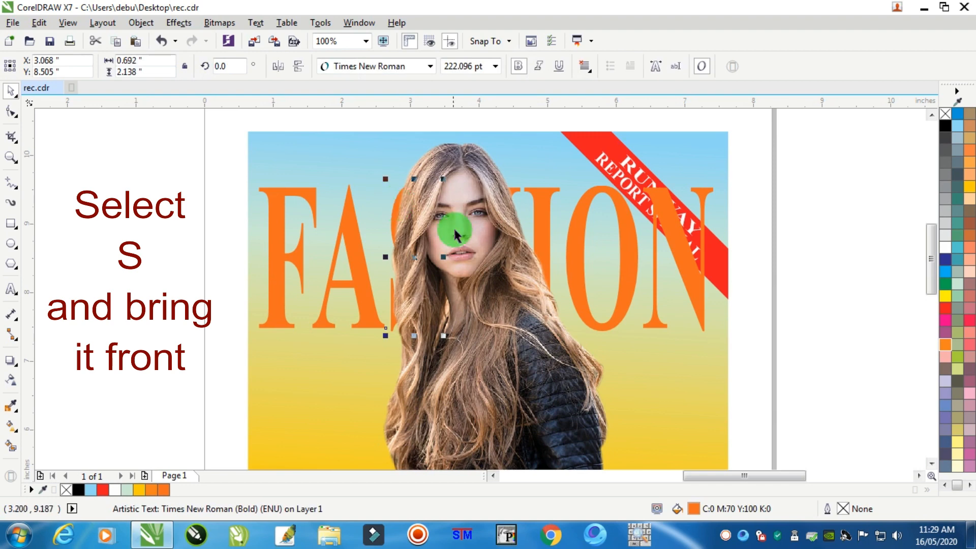
pyautogui.rightClick(413, 259)
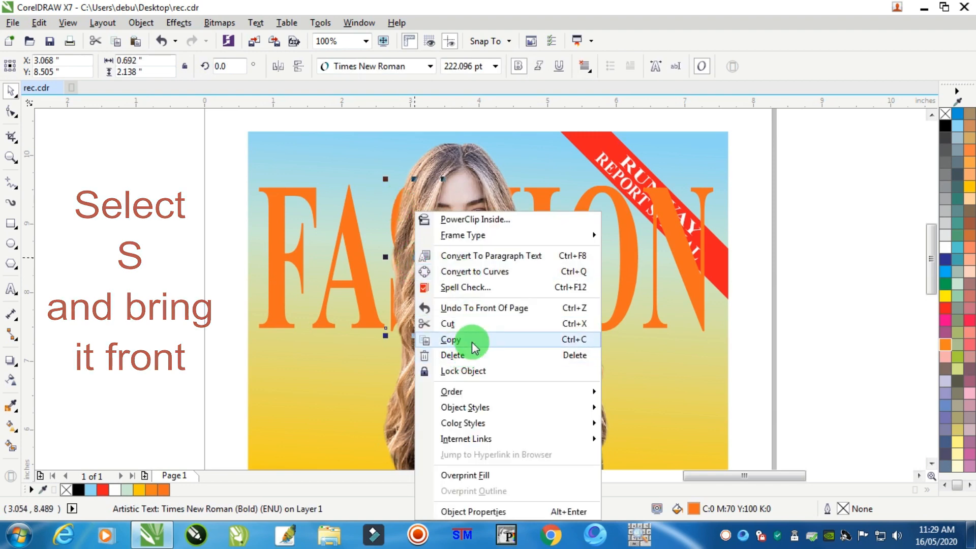
pyautogui.moveTo(468, 393)
pyautogui.click(636, 371)
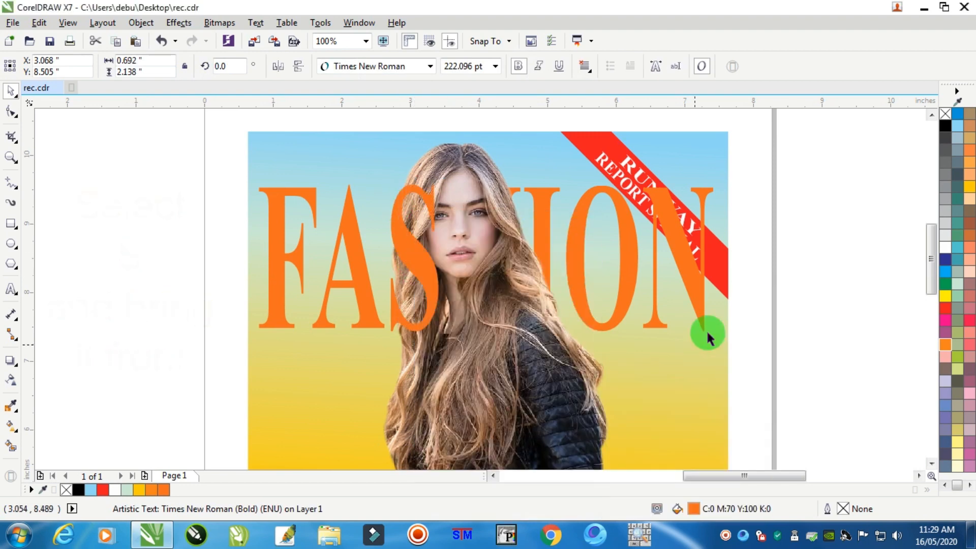
pyautogui.click(813, 183)
# Bring the model photo to the front of the page again and undo the reordering
pyautogui.scroll(-1, 709, 211)
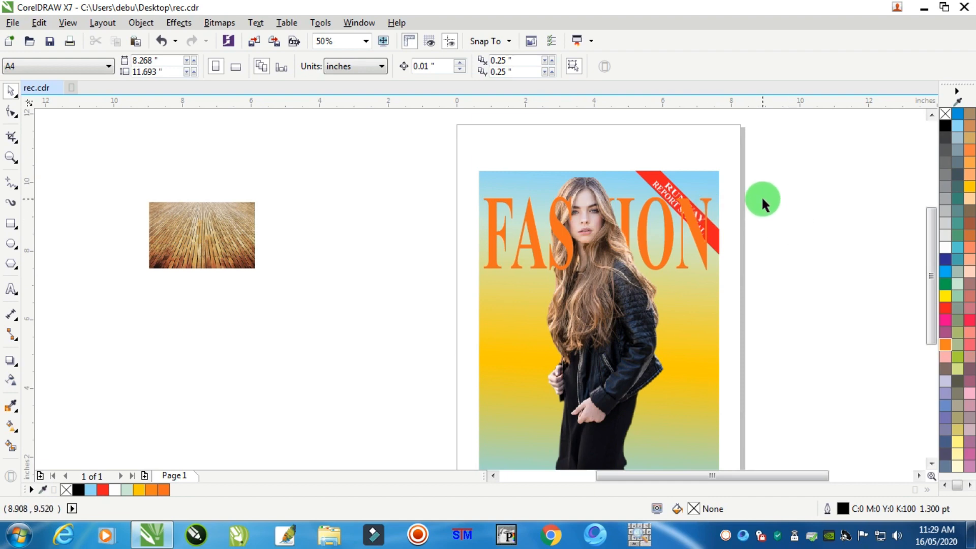
pyautogui.scroll(2, 702, 206)
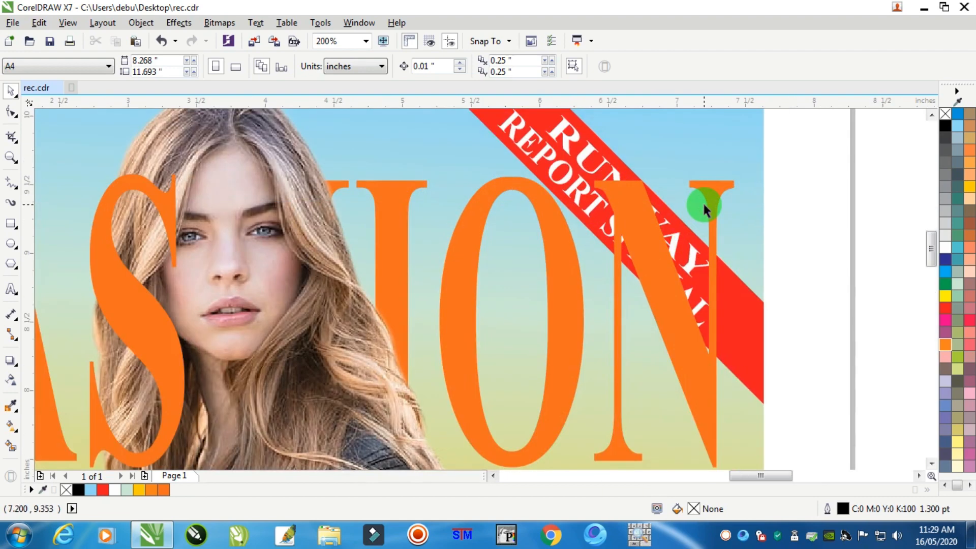
pyautogui.scroll(-1, 794, 134)
pyautogui.moveTo(887, 117); pyautogui.dragTo(566, 310)
pyautogui.rightClick(615, 148)
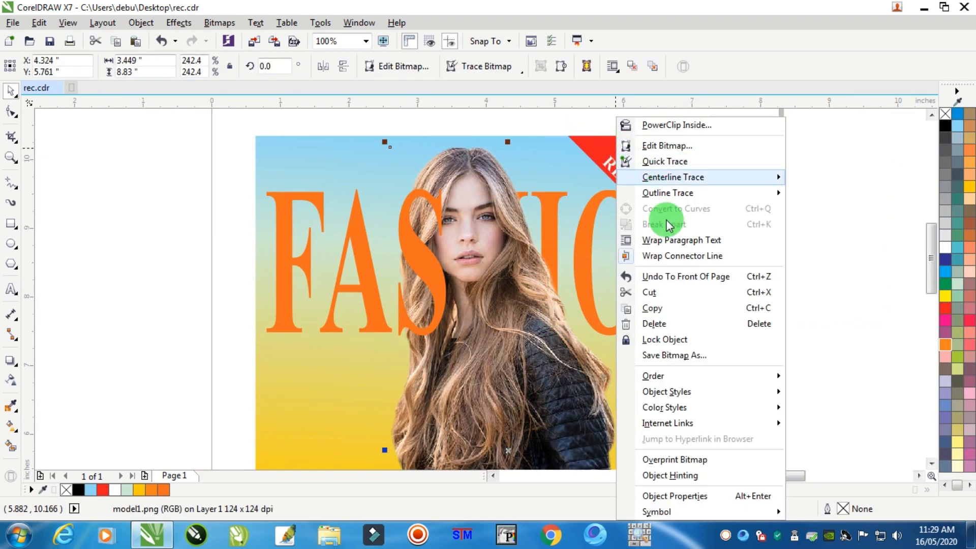
pyautogui.moveTo(676, 375)
pyautogui.click(806, 370)
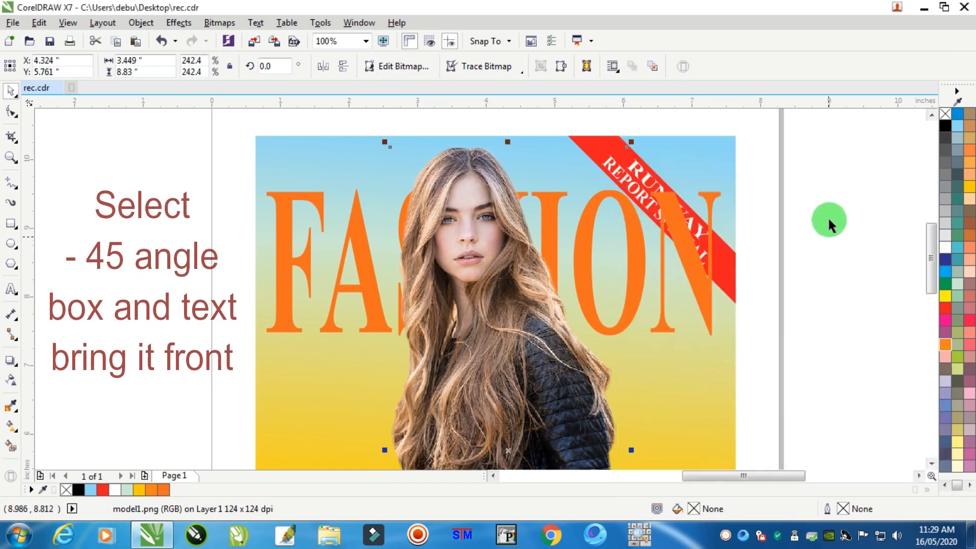
pyautogui.hotkey('ctrl', 'z')
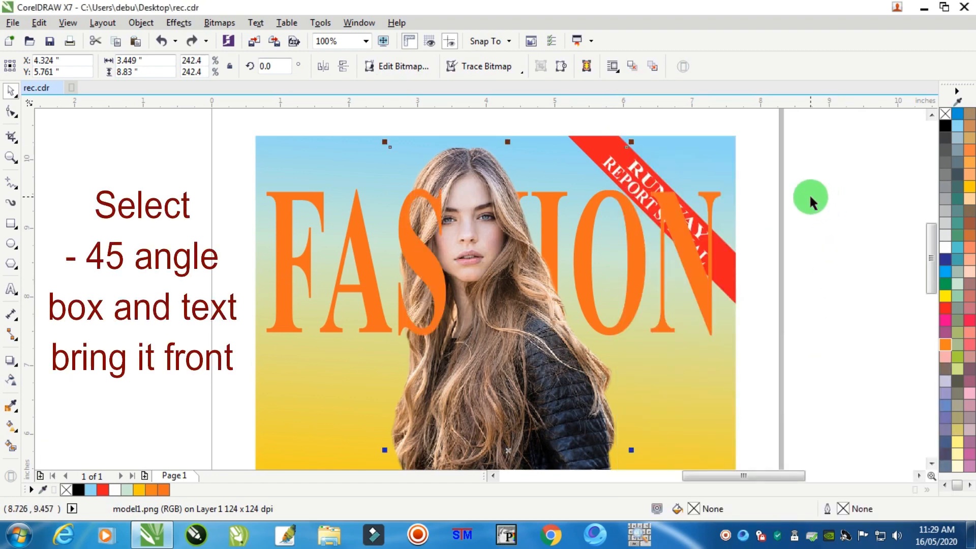
# Bring the headline's letter N to the front of the page
pyautogui.click(811, 195)
pyautogui.scroll(-2, 811, 191)
pyautogui.scroll(2, 813, 184)
pyautogui.click(593, 181)
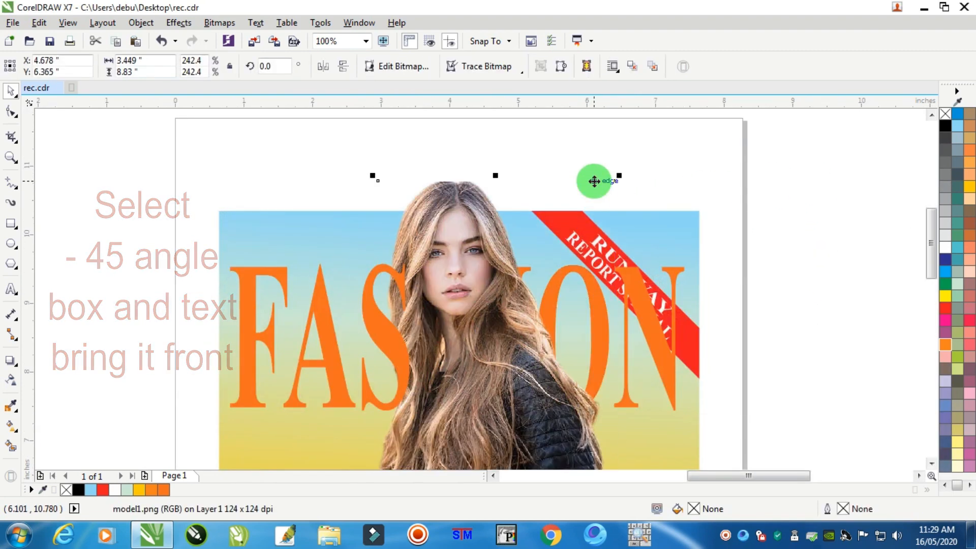
pyautogui.click(696, 349)
pyautogui.moveTo(696, 349)
pyautogui.mouseDown()
pyautogui.moveTo(740, 319)
pyautogui.moveTo(703, 341)
pyautogui.mouseUp()
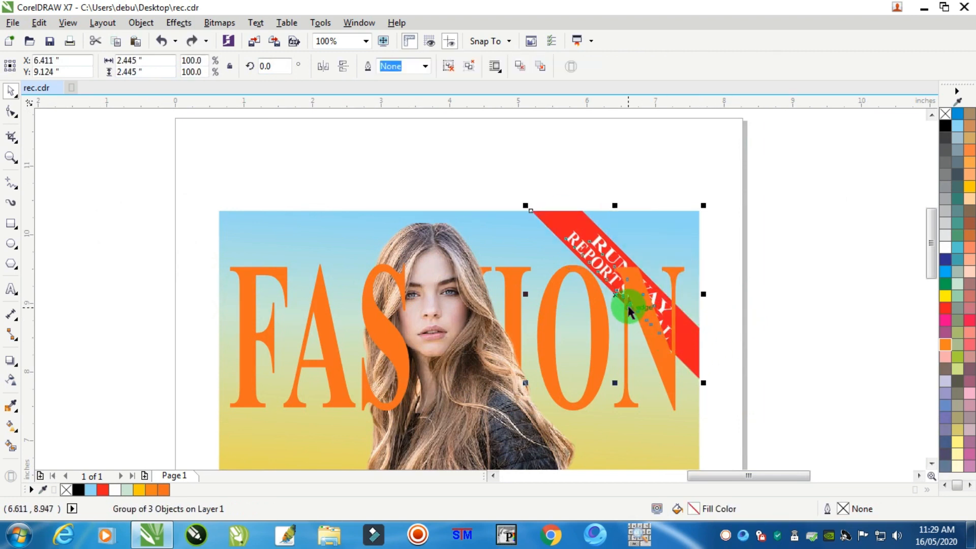
pyautogui.rightClick(628, 303)
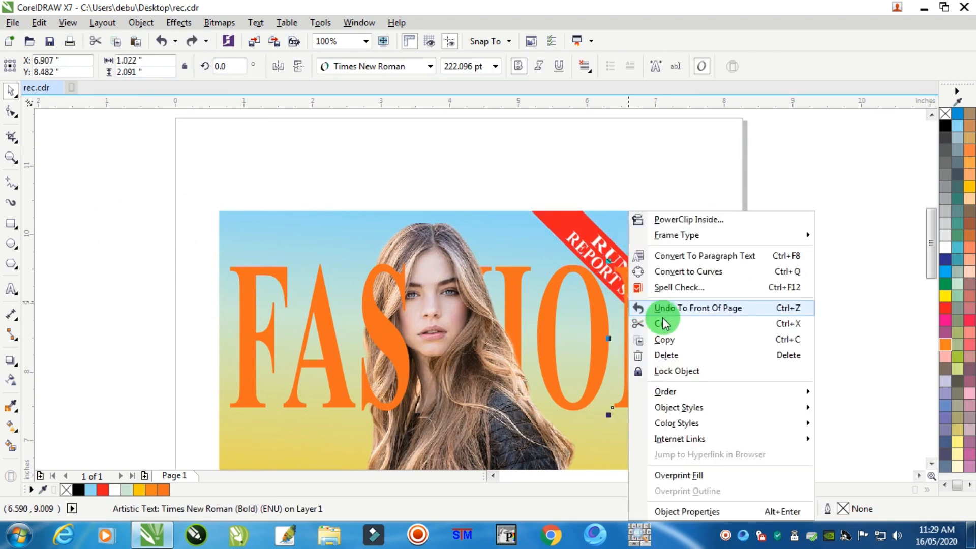
pyautogui.moveTo(684, 397)
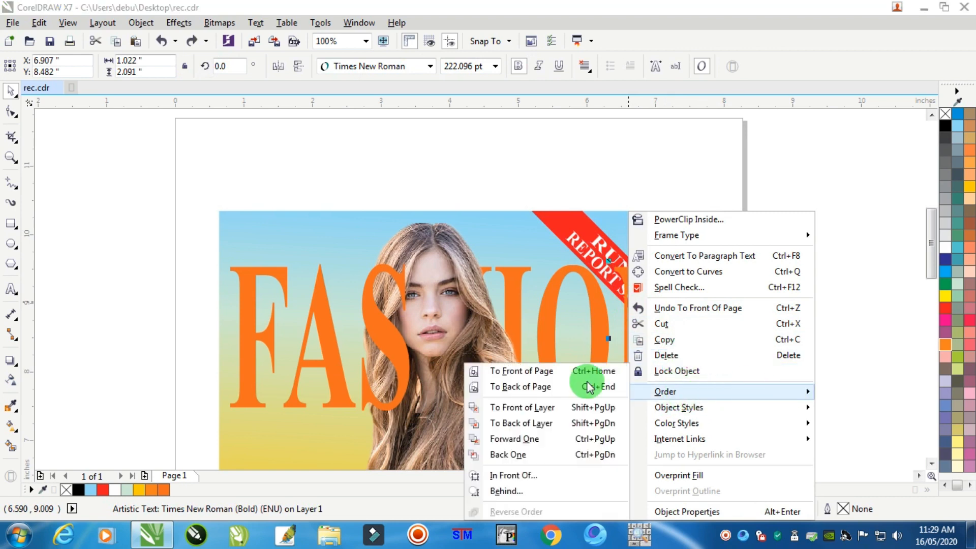
pyautogui.click(524, 369)
pyautogui.click(793, 214)
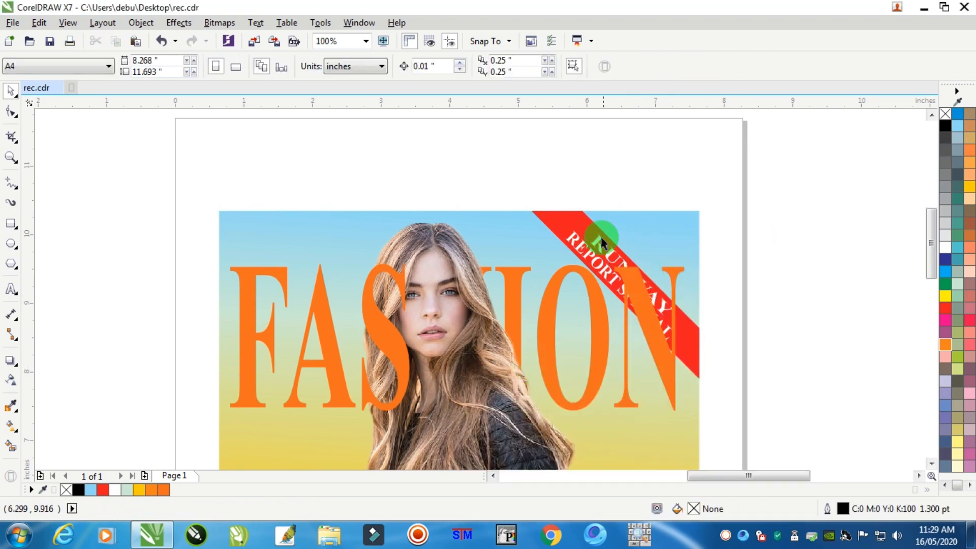
# Bring the grouped red corner banner with its RUNWAY REPORT SPECIAL text to the front of the page
pyautogui.click(562, 218)
pyautogui.click(605, 261)
pyautogui.click(612, 296)
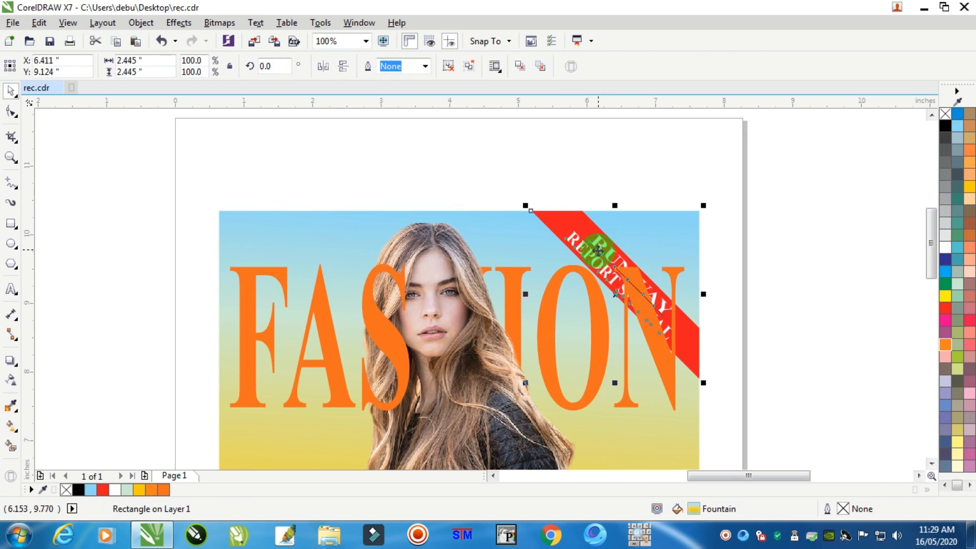
pyautogui.moveTo(616, 290); pyautogui.dragTo(692, 210)
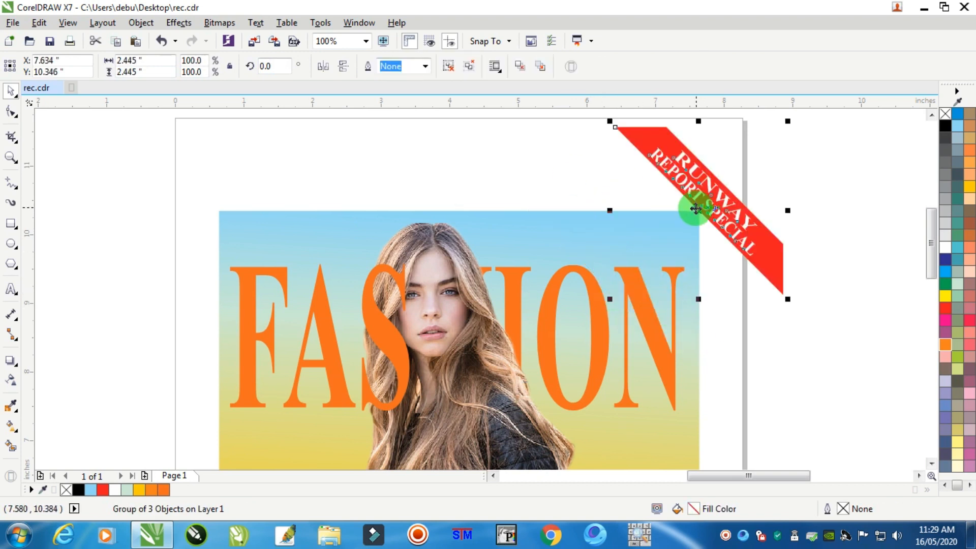
pyautogui.hotkey('ctrl', 'z')
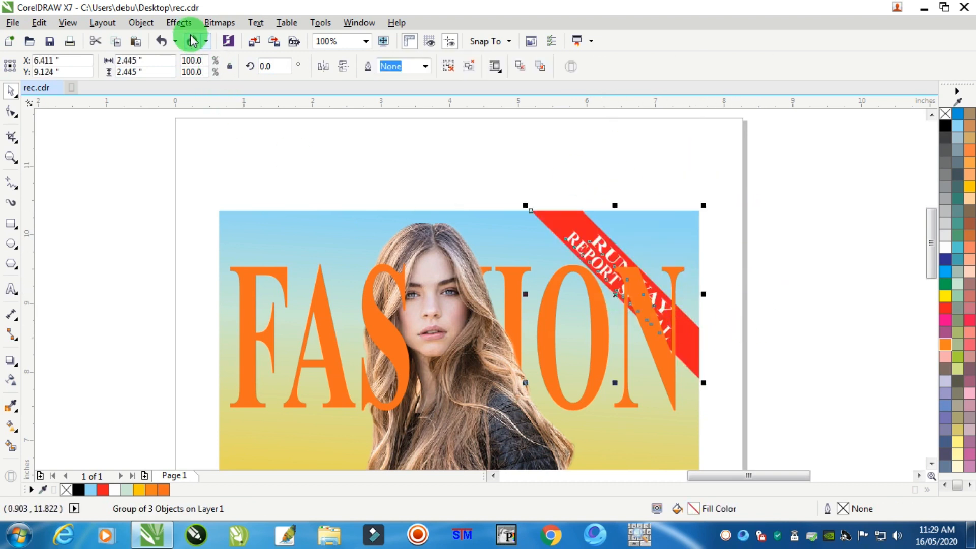
pyautogui.click(141, 24)
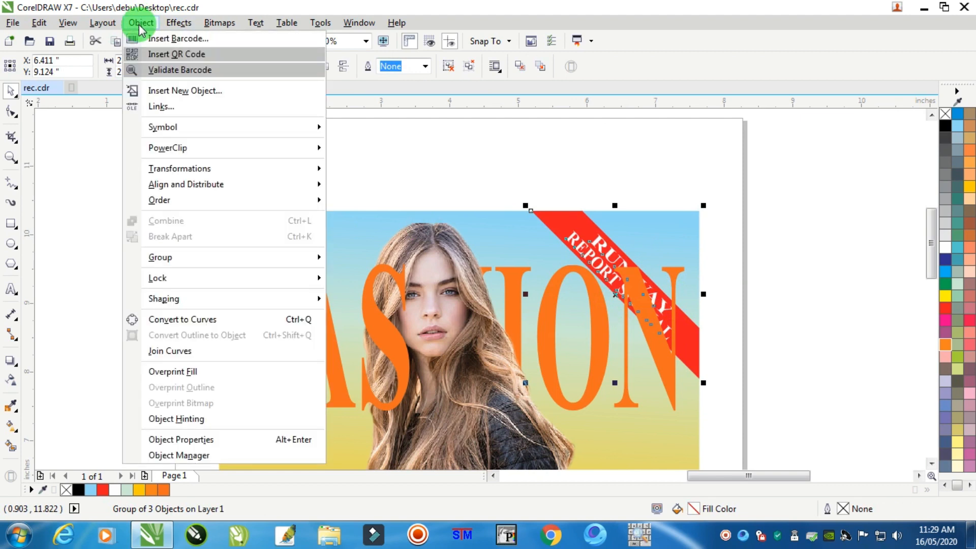
pyautogui.moveTo(167, 200)
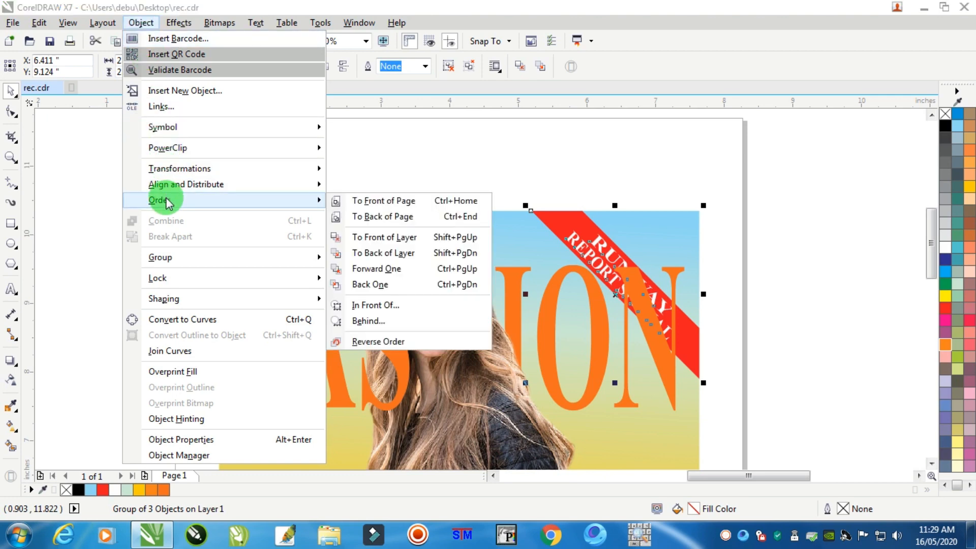
pyautogui.click(382, 200)
pyautogui.click(787, 188)
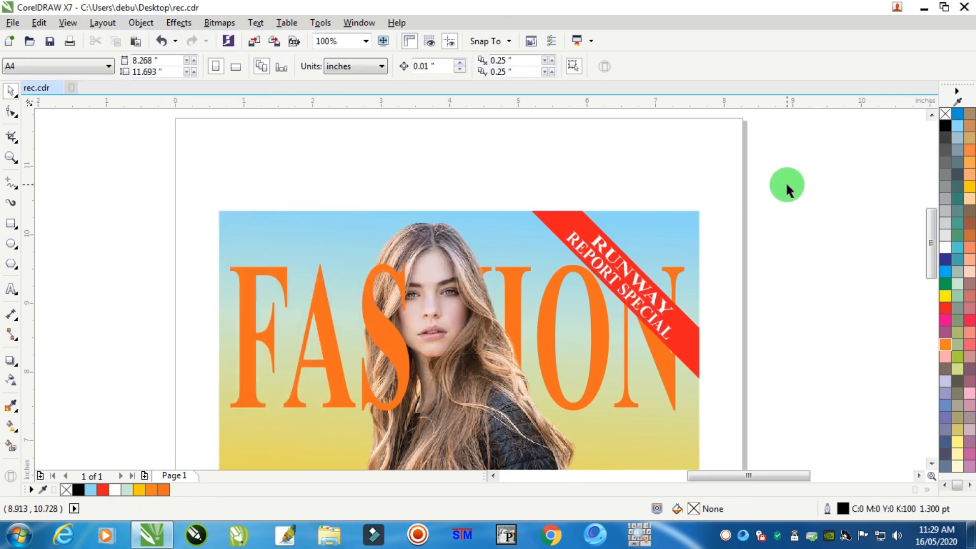
# Move the wooden floor picture to the cover's lower left side, enlarge it to about 6.28 by 3.92 inches and bring it to the front
pyautogui.scroll(-3, 785, 191)
pyautogui.scroll(3, 783, 198)
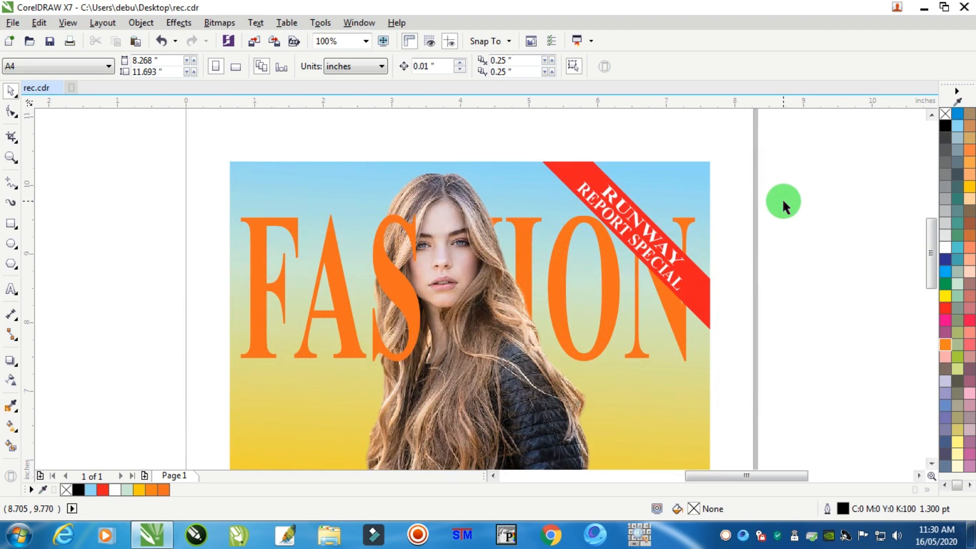
pyautogui.scroll(-2, 782, 197)
pyautogui.scroll(-2, 806, 217)
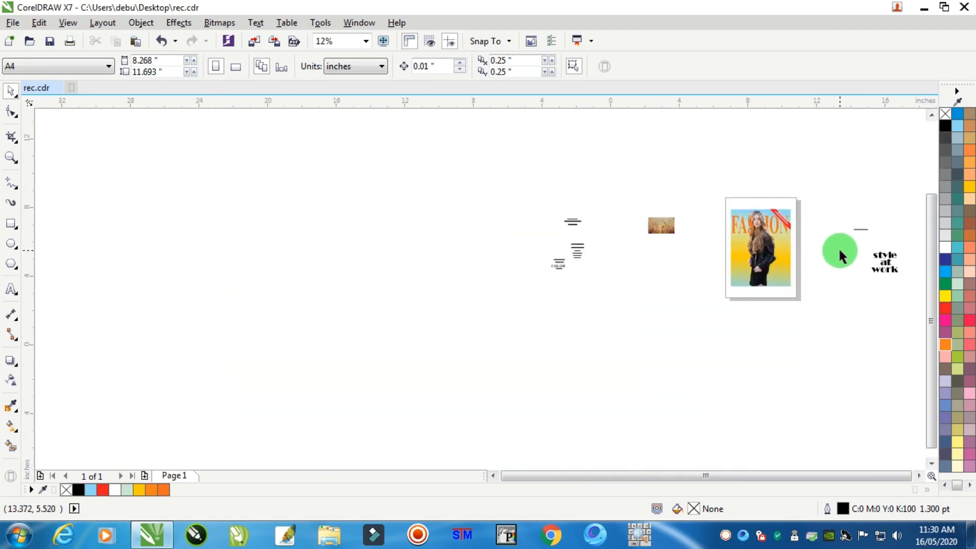
pyautogui.scroll(2, 802, 251)
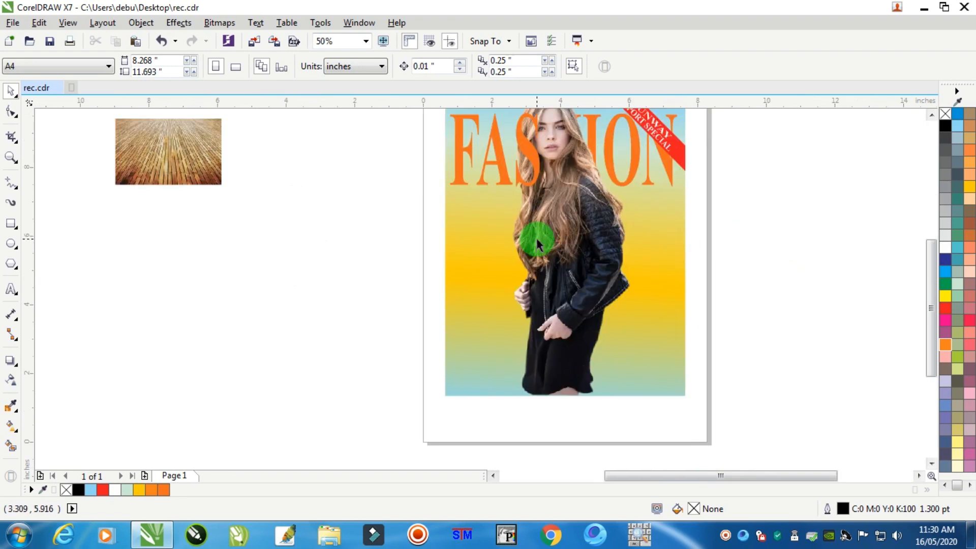
pyautogui.scroll(-1, 538, 244)
pyautogui.scroll(1, 547, 214)
pyautogui.moveTo(157, 172); pyautogui.dragTo(345, 289)
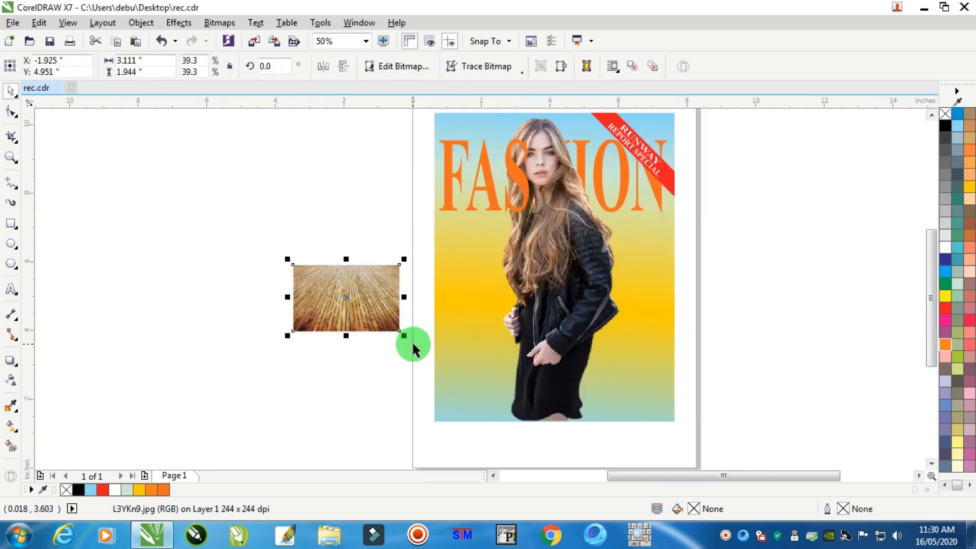
pyautogui.moveTo(410, 338); pyautogui.dragTo(529, 404)
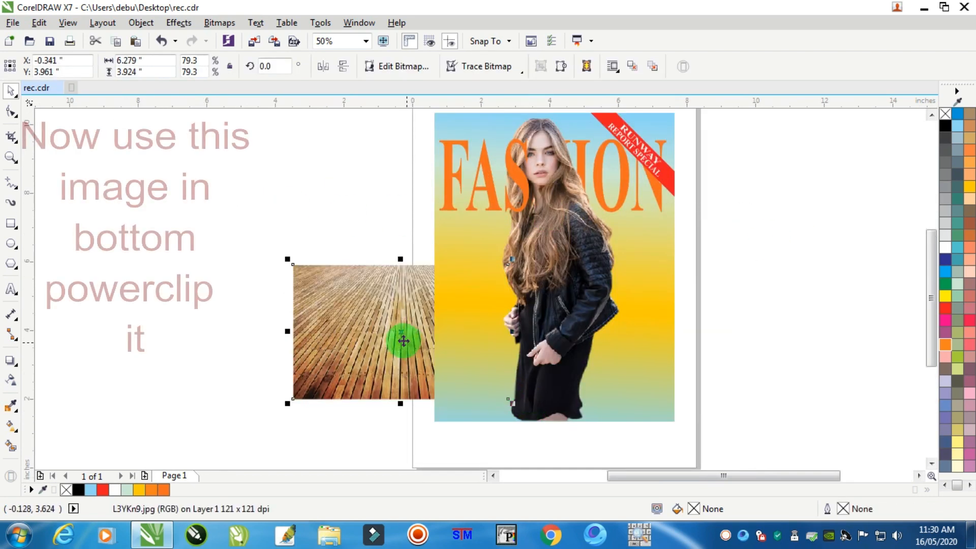
pyautogui.hotkey('shift', 'pageup')
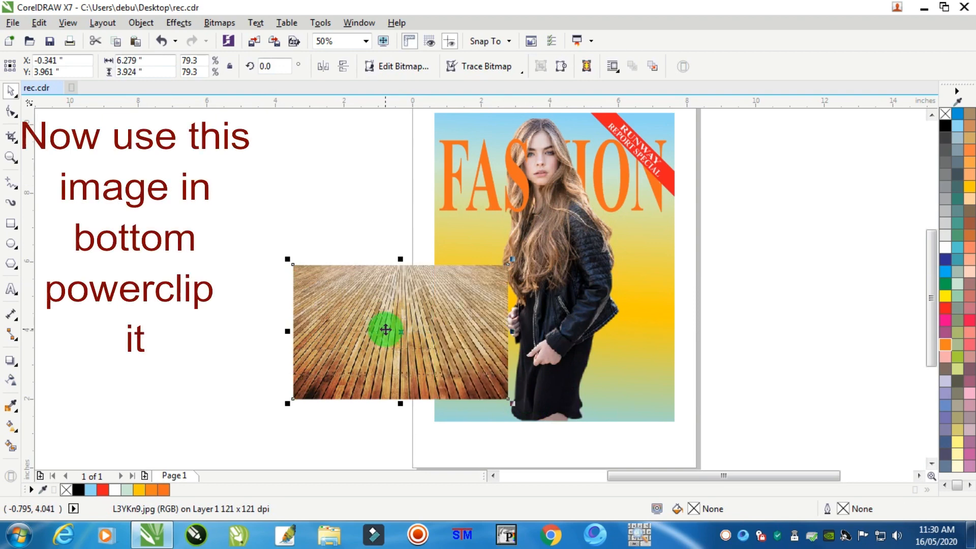
# Stretch the wooden floor picture to about 8.02 inches wide against the cover and move it back to the cover's lower left side
pyautogui.moveTo(435, 371); pyautogui.dragTo(558, 410)
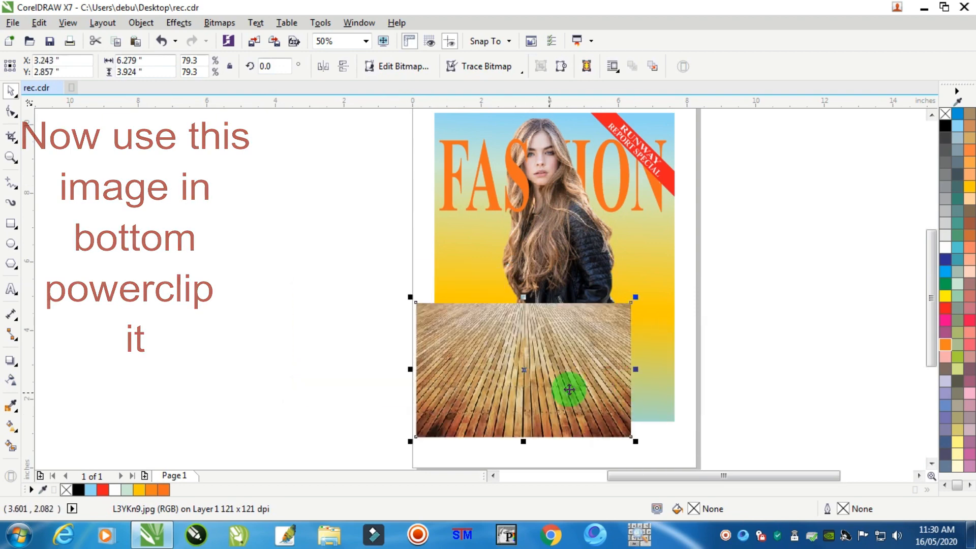
pyautogui.moveTo(640, 376); pyautogui.dragTo(642, 374)
pyautogui.moveTo(694, 385); pyautogui.dragTo(700, 385)
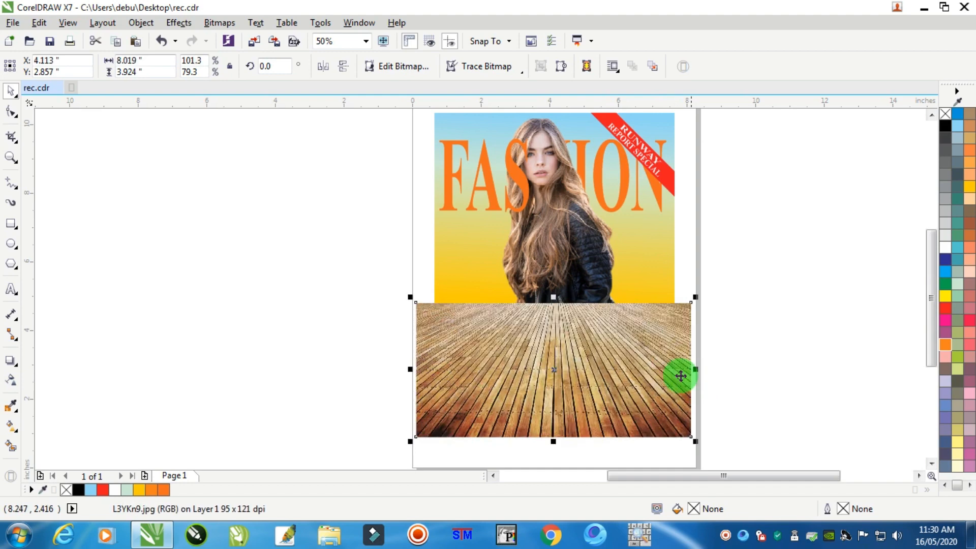
pyautogui.moveTo(636, 356); pyautogui.dragTo(429, 345)
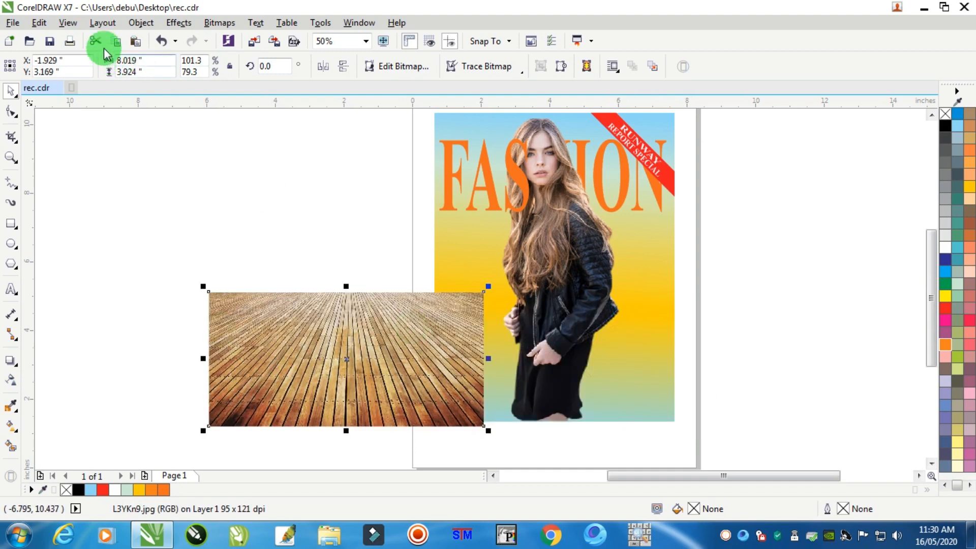
# PowerClip the wooden floor picture inside the gradient background rectangle
pyautogui.click(140, 23)
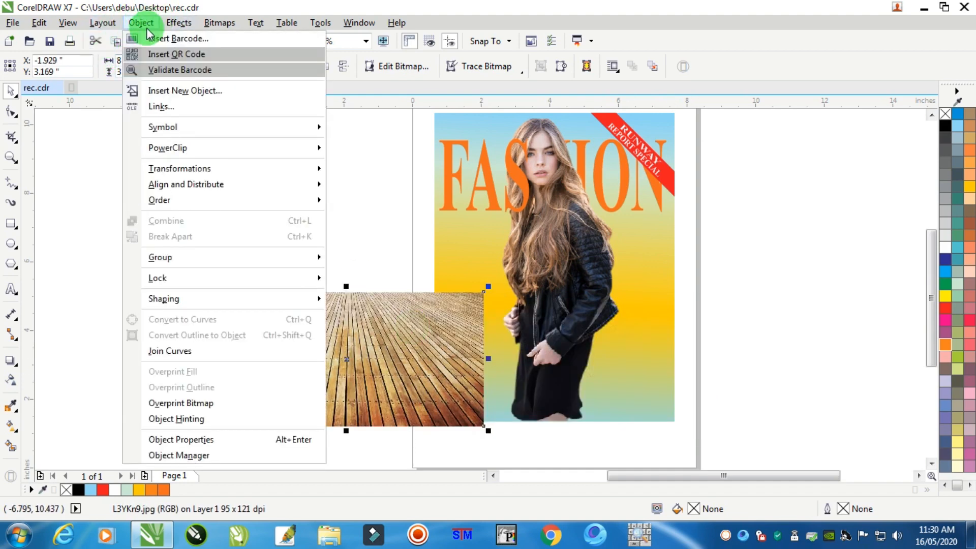
pyautogui.moveTo(195, 156)
pyautogui.click(359, 151)
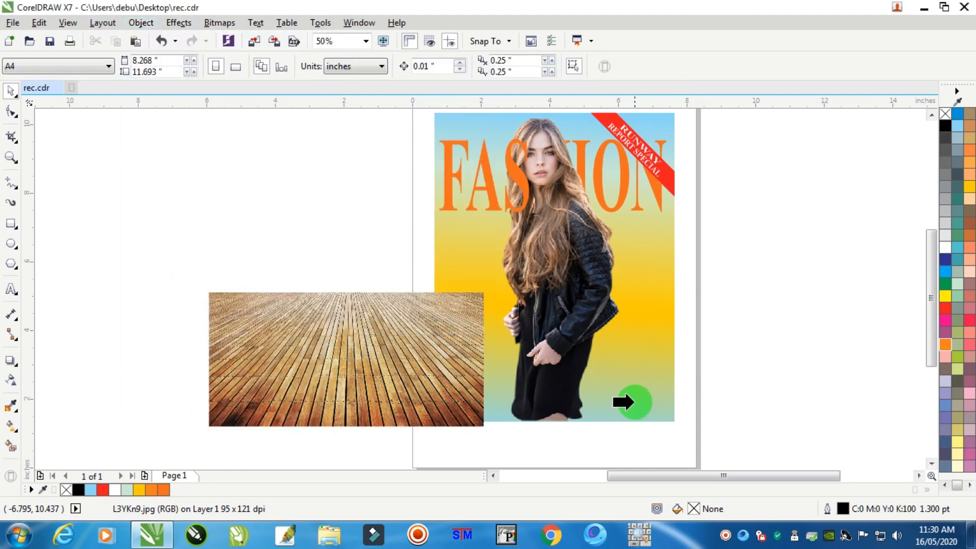
pyautogui.click(633, 402)
pyautogui.scroll(2, 621, 399)
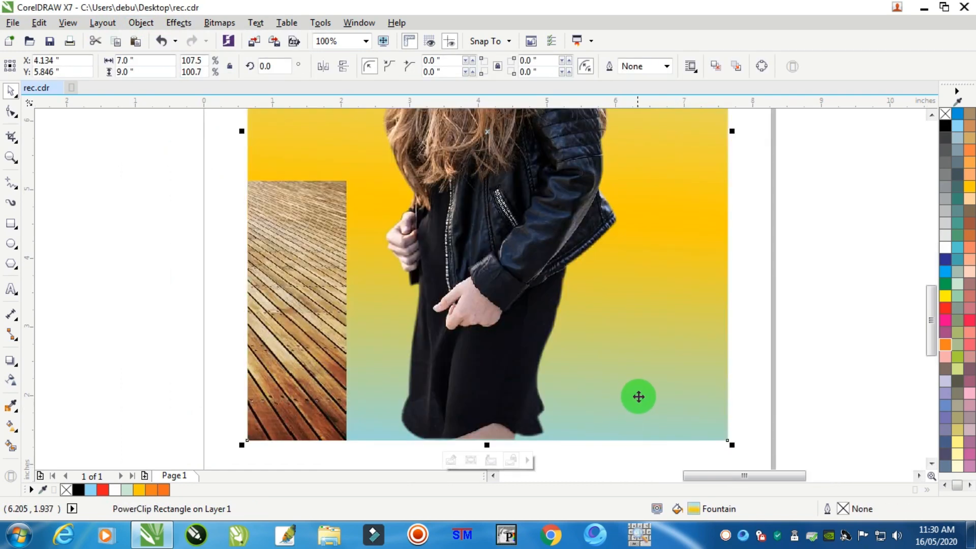
# Edit the PowerClip contents, centring the floor picture over the cover's bottom edge and resizing it to about 7.58 by 2.38 inches
pyautogui.keyDown('ctrl'); pyautogui.click(641, 389); pyautogui.keyUp('ctrl')
pyautogui.moveTo(94, 301); pyautogui.dragTo(477, 322)
pyautogui.moveTo(206, 336)
pyautogui.mouseDown()
pyautogui.moveTo(218, 315)
pyautogui.moveTo(203, 327)
pyautogui.moveTo(219, 328)
pyautogui.mouseUp()
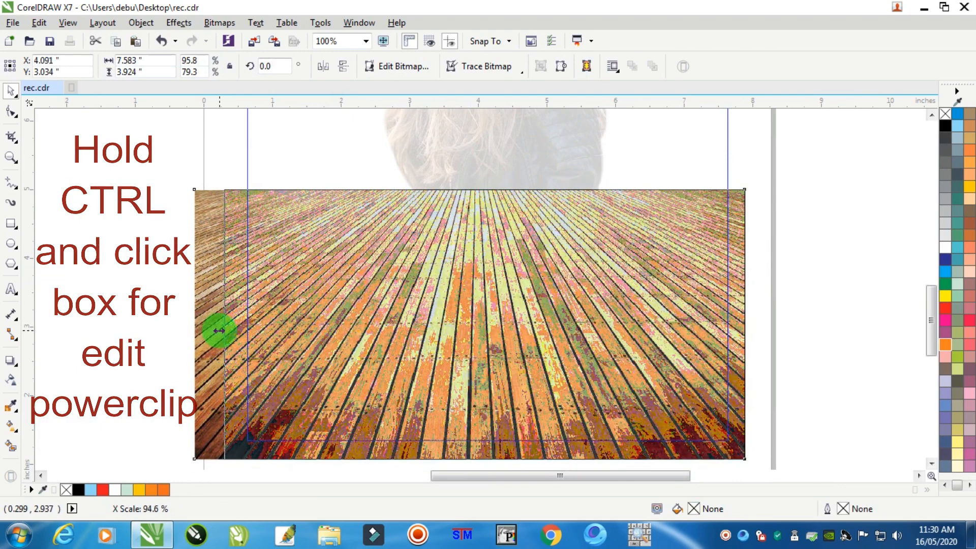
pyautogui.moveTo(751, 324); pyautogui.dragTo(749, 325)
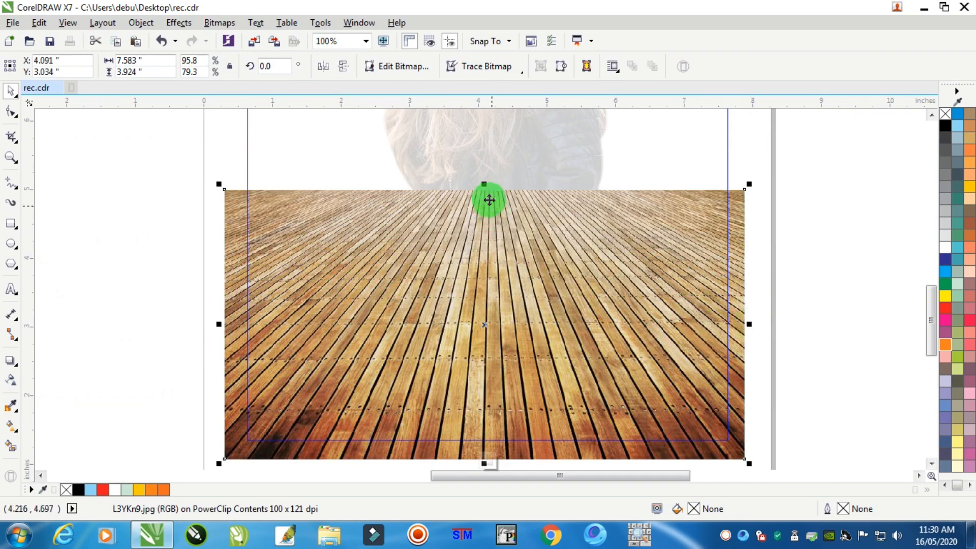
pyautogui.moveTo(487, 185); pyautogui.dragTo(486, 296)
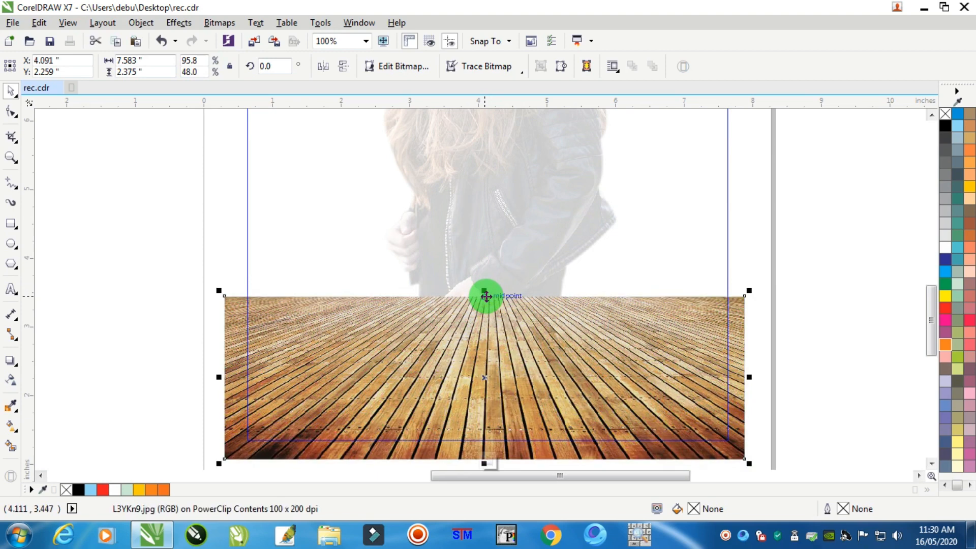
# Fade the floor's upper edge with an upward linear transparency and finish editing the PowerClip
pyautogui.click(11, 380)
pyautogui.moveTo(490, 391); pyautogui.dragTo(487, 318)
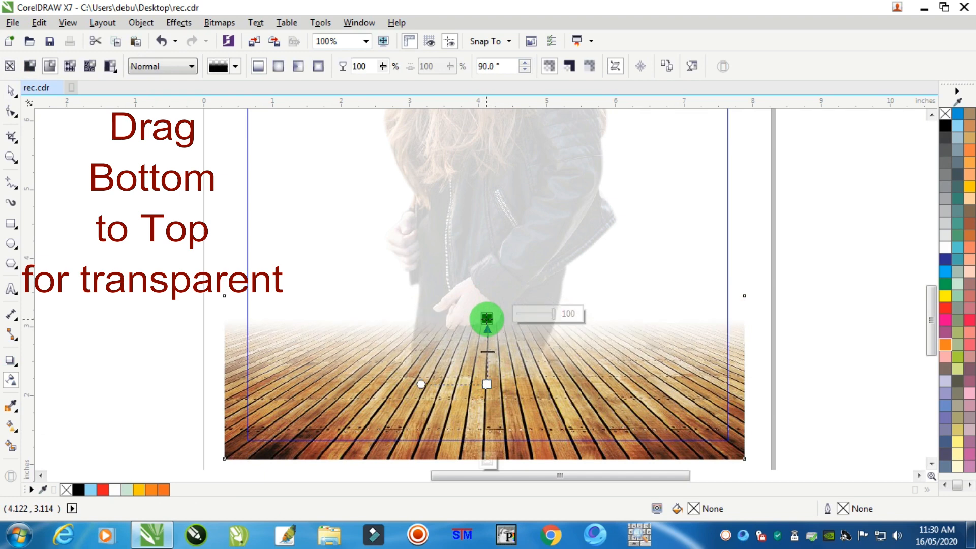
pyautogui.click(11, 91)
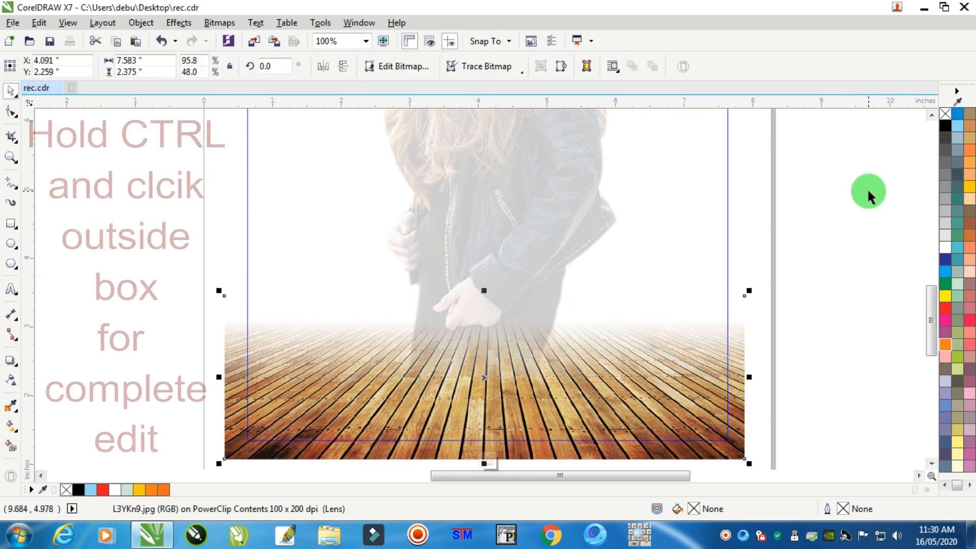
pyautogui.keyDown('ctrl'); pyautogui.click(867, 187); pyautogui.keyUp('ctrl')
pyautogui.scroll(-1, 860, 117)
pyautogui.scroll(1, 866, 108)
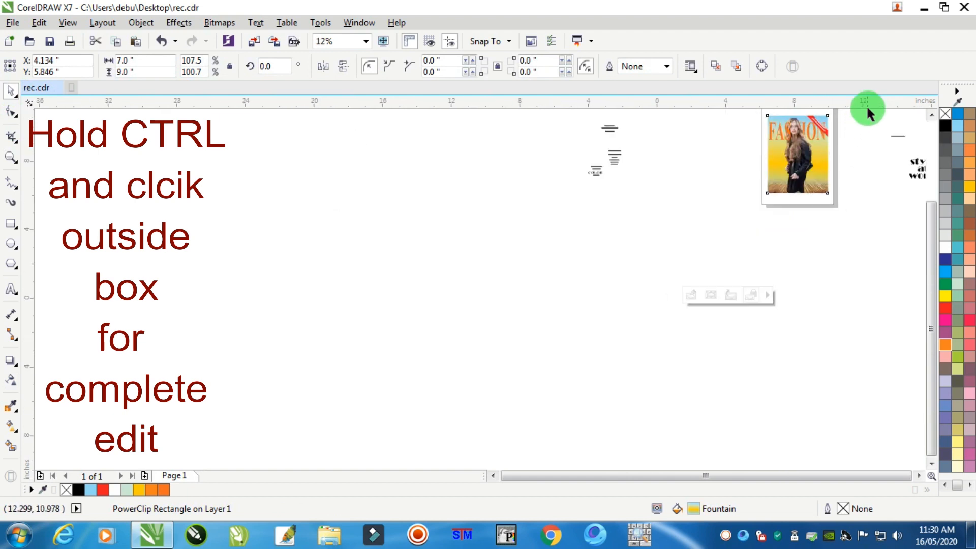
pyautogui.click(853, 127)
pyautogui.scroll(1, 839, 121)
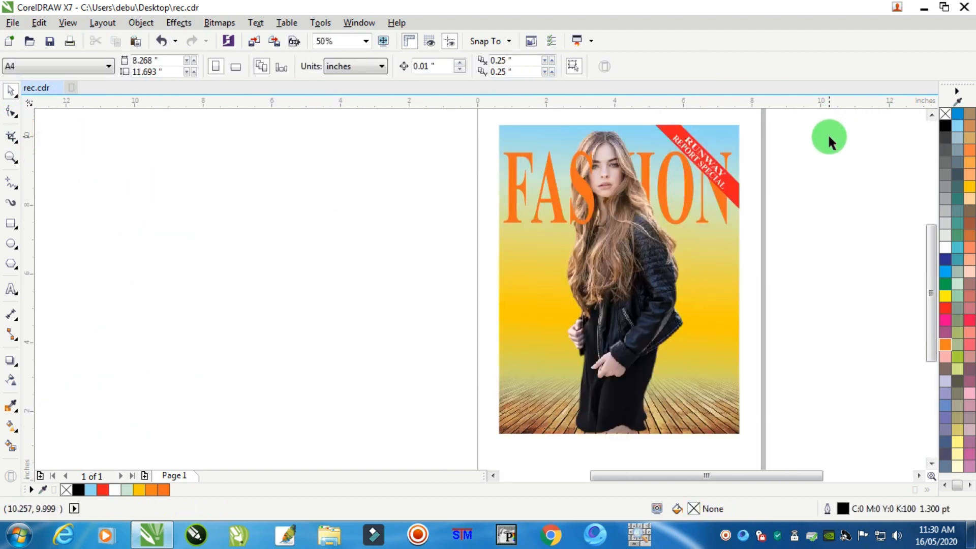
# Move the three side text blocks from the pasteboard together to just outside the cover's left edge
pyautogui.scroll(-1, 828, 137)
pyautogui.moveTo(201, 315); pyautogui.dragTo(202, 315)
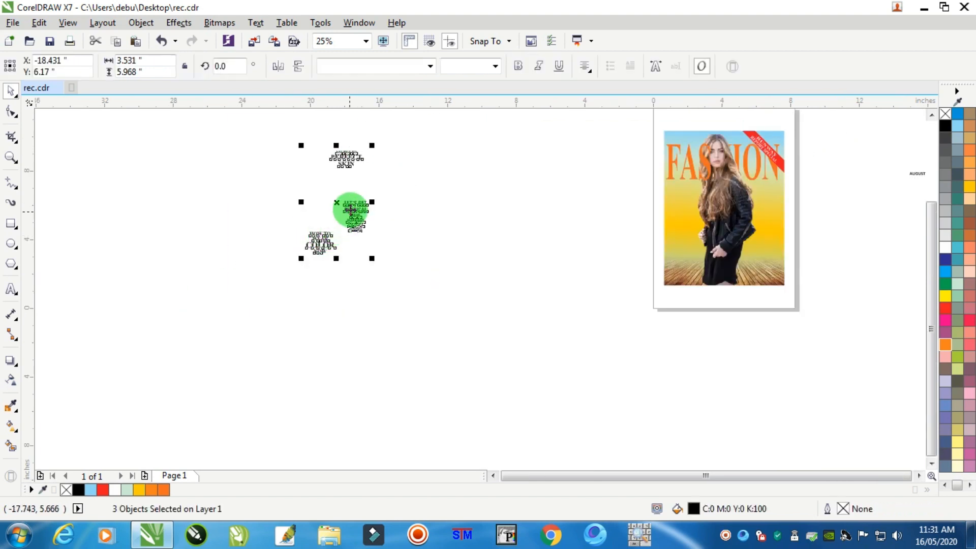
pyautogui.moveTo(348, 211); pyautogui.dragTo(624, 233)
pyautogui.scroll(1, 722, 190)
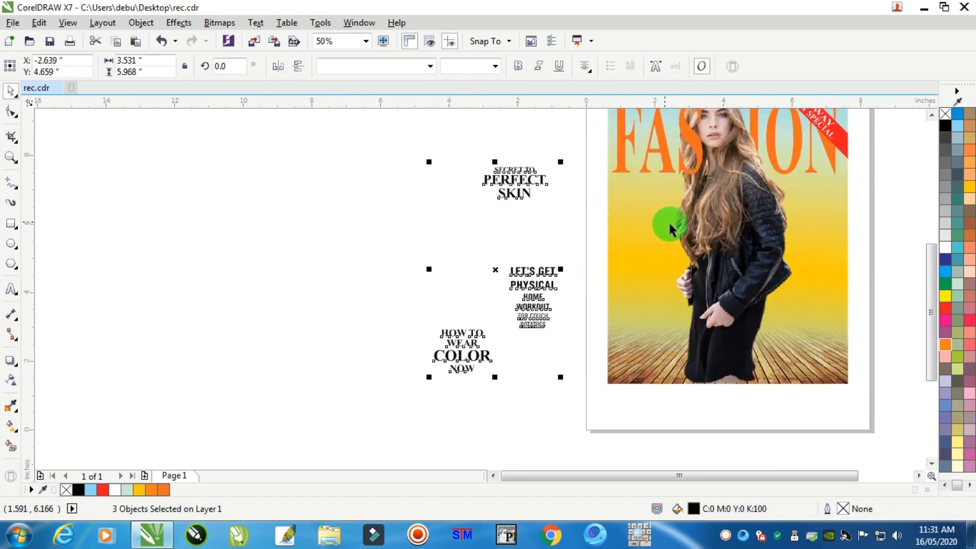
# Select all the cover artwork objects together and send them to the back of the page
pyautogui.scroll(-1, 735, 179)
pyautogui.moveTo(624, 330); pyautogui.dragTo(619, 325)
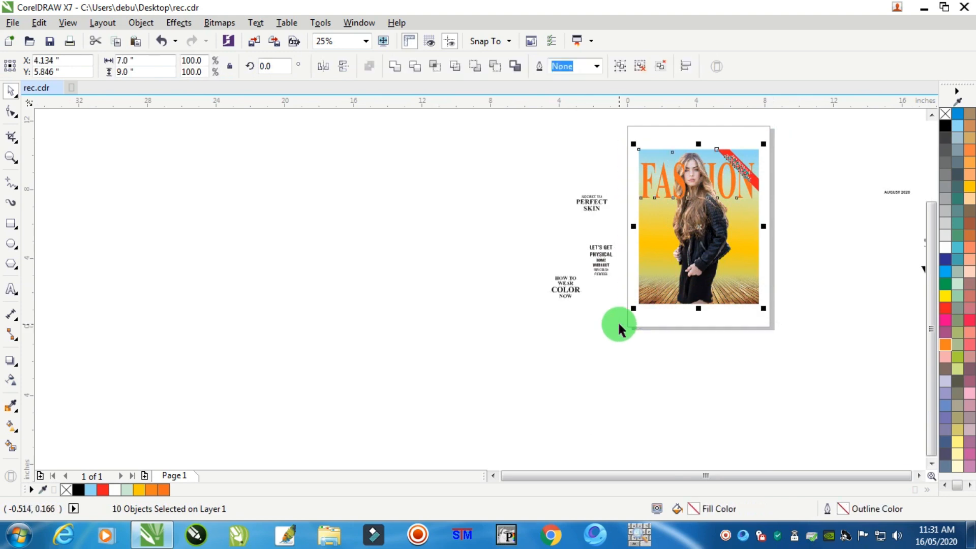
pyautogui.rightClick(724, 209)
pyautogui.click(564, 203)
pyautogui.moveTo(810, 124); pyautogui.dragTo(620, 325)
pyautogui.scroll(2, 698, 212)
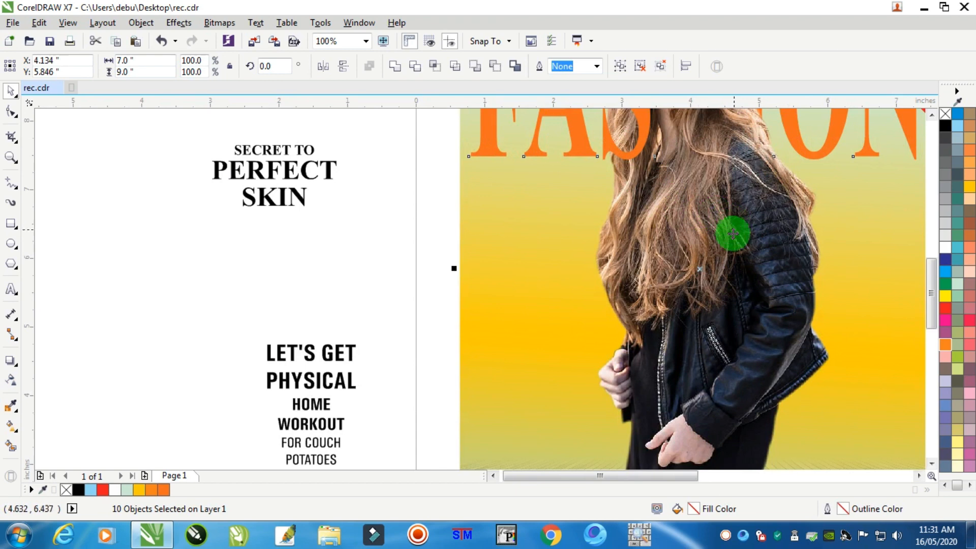
pyautogui.rightClick(703, 269)
pyautogui.moveTo(741, 376)
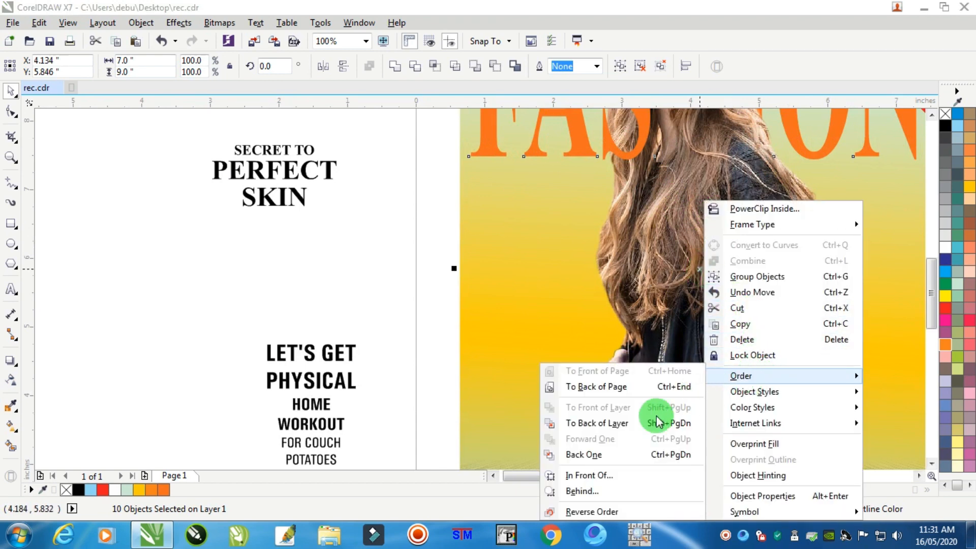
pyautogui.click(607, 388)
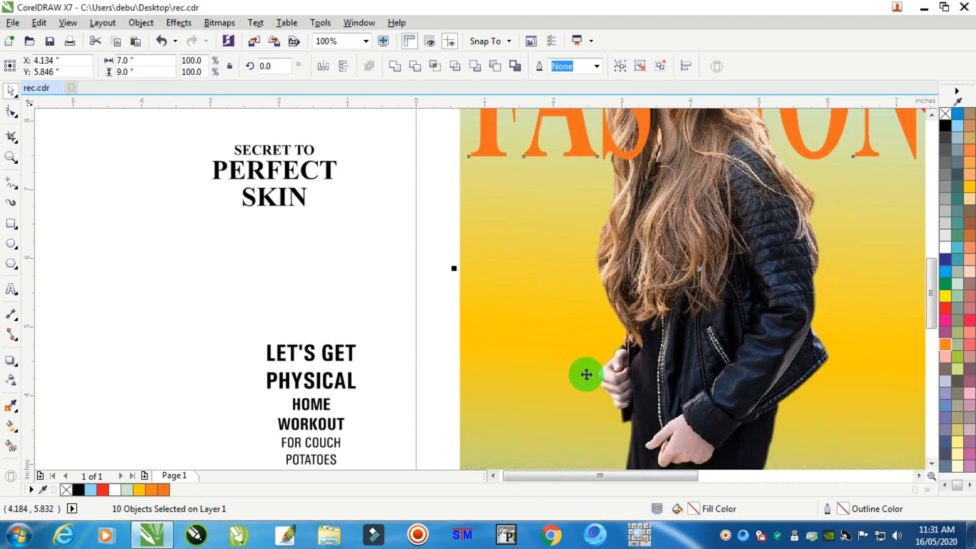
pyautogui.scroll(-2, 583, 375)
pyautogui.moveTo(732, 225); pyautogui.dragTo(541, 424)
pyautogui.rightClick(615, 327)
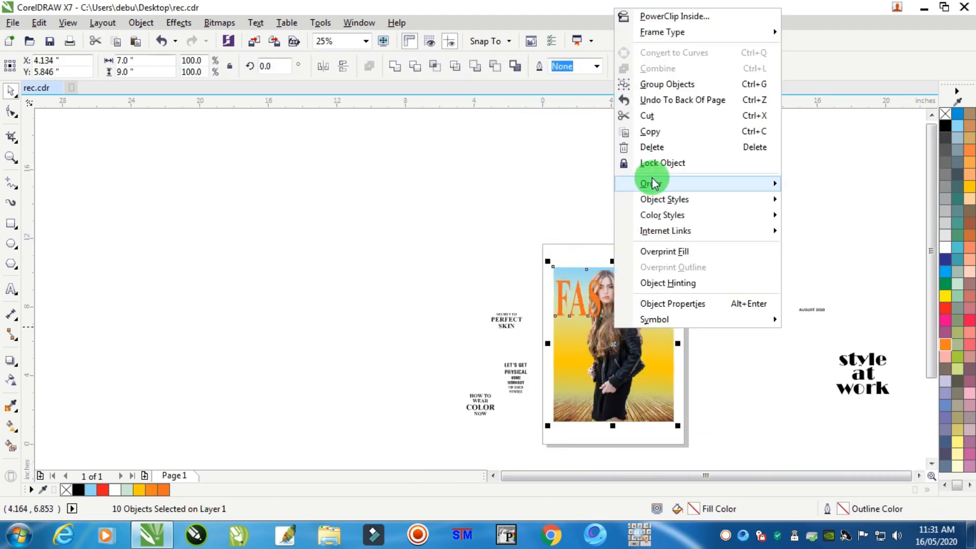
pyautogui.click(651, 99)
pyautogui.press('Escape')
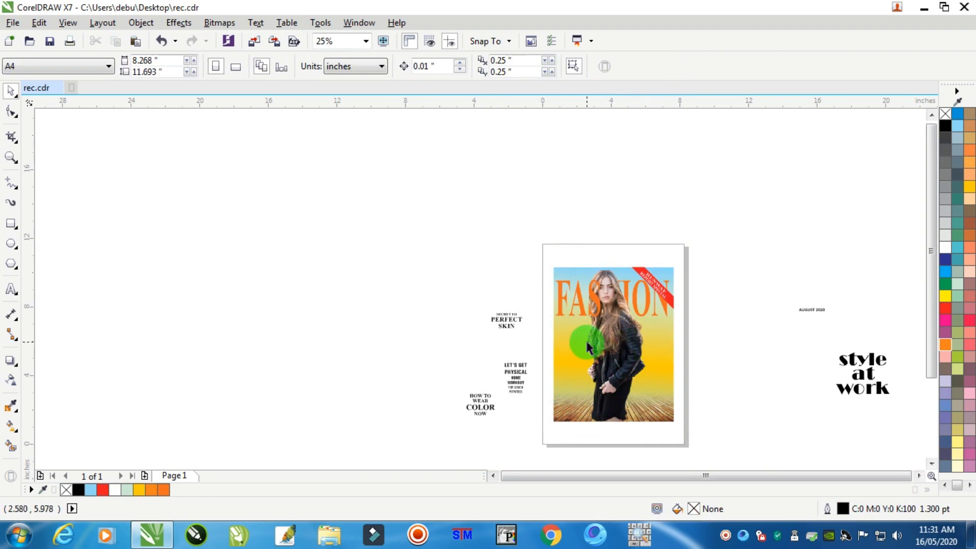
# Place the SECRET TO PERFECT SKIN text on the cover beneath the headline, on the model's left
pyautogui.scroll(2, 571, 347)
pyautogui.click(466, 316)
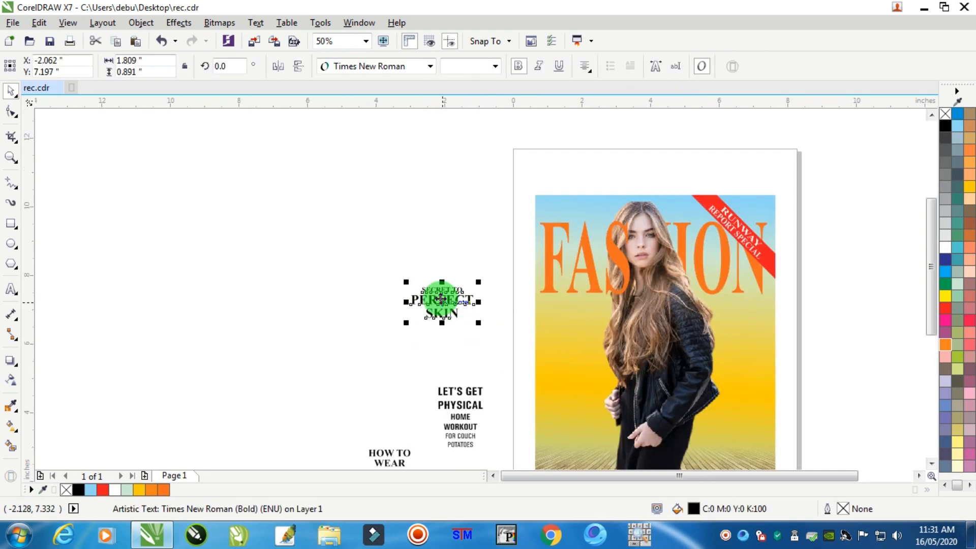
pyautogui.moveTo(442, 291); pyautogui.dragTo(572, 313)
pyautogui.scroll(-3, 426, 359)
pyautogui.scroll(3, 480, 380)
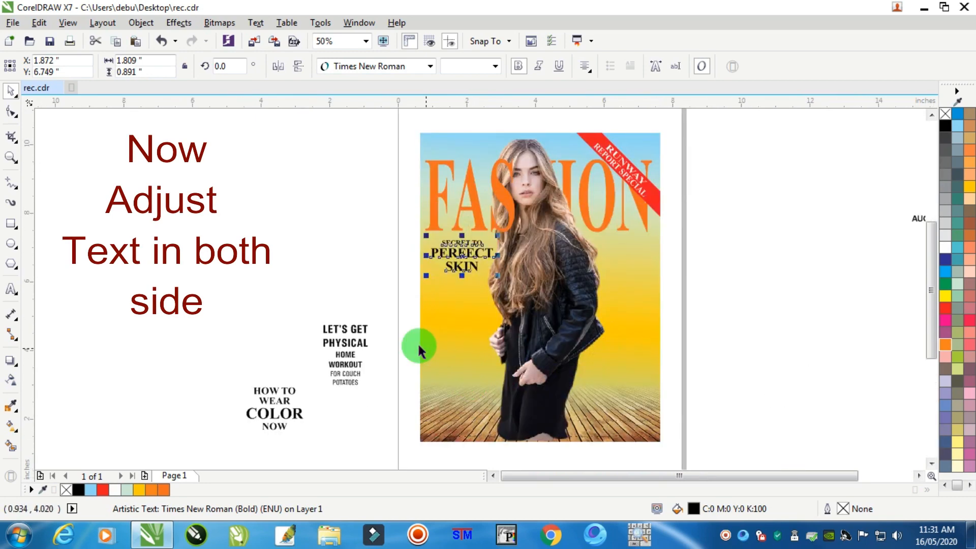
# Place the LET'S GET PHYSICAL text below the PERFECT SKIN block and enlarge it to about 1.63 by 2.22 inches
pyautogui.click(365, 358)
pyautogui.moveTo(345, 344); pyautogui.dragTo(453, 296)
pyautogui.moveTo(480, 343); pyautogui.dragTo(492, 357)
pyautogui.moveTo(467, 299); pyautogui.dragTo(471, 305)
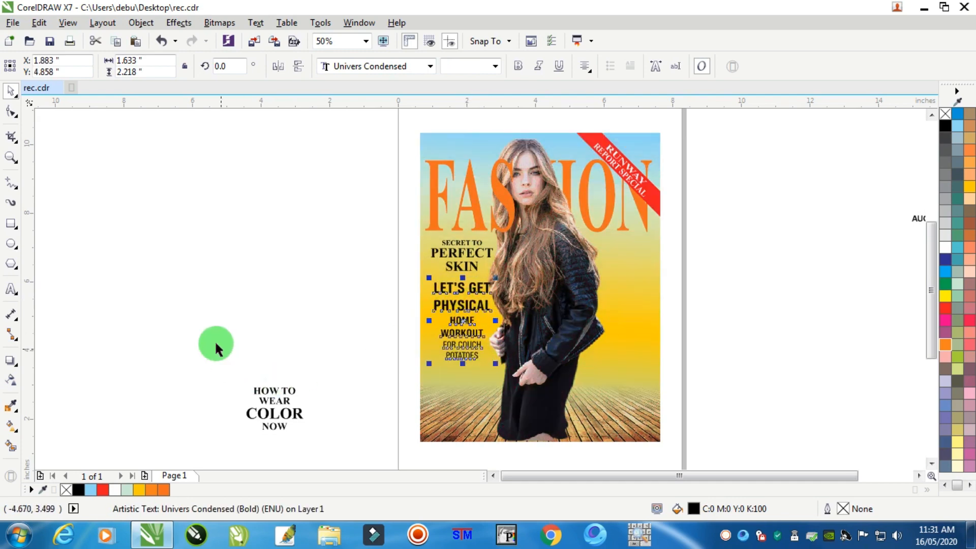
# Place the HOW TO WEAR COLOR NOW text below the LET'S GET PHYSICAL block, over the floor area
pyautogui.click(285, 416)
pyautogui.moveTo(287, 404); pyautogui.dragTo(467, 392)
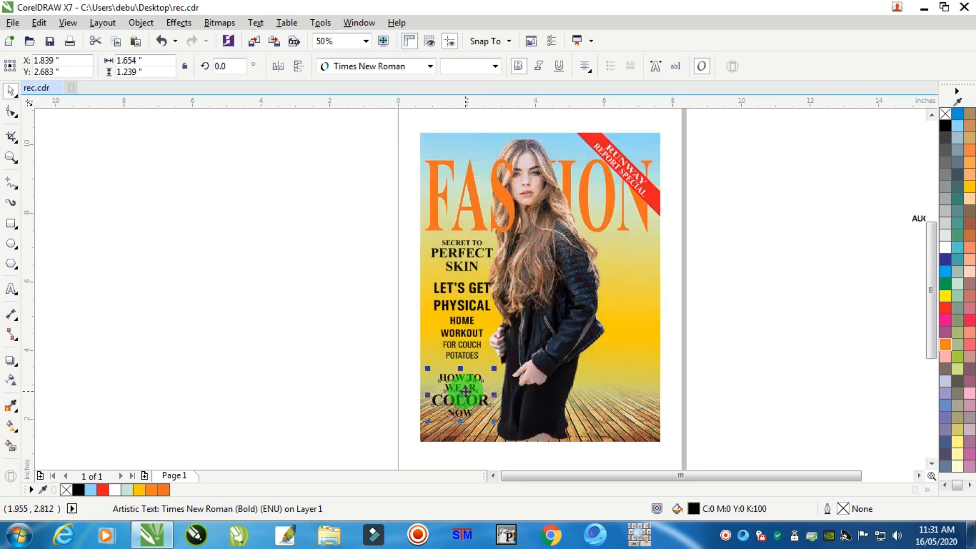
pyautogui.click(334, 292)
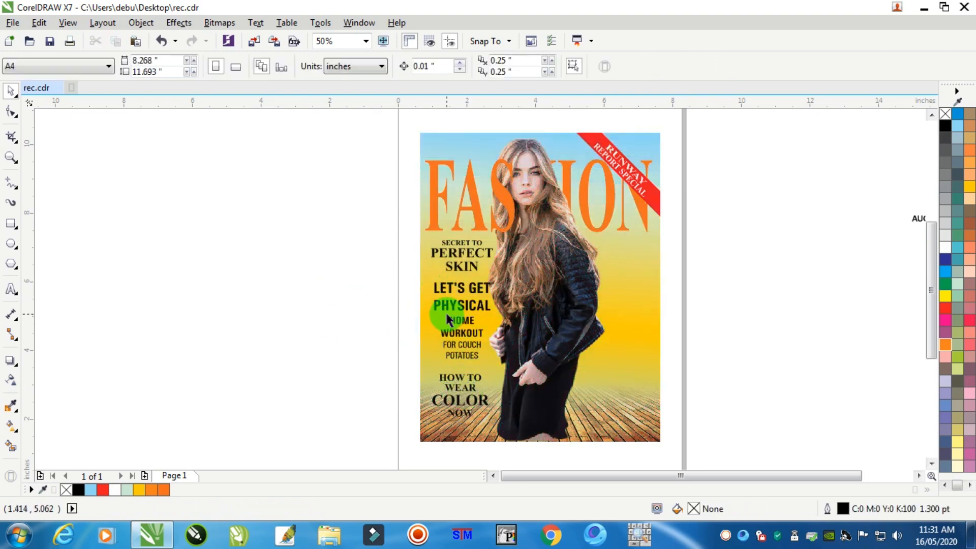
# Widen the LET'S GET PHYSICAL text slightly while reducing its height, and shift the SECRET TO PERFECT SKIN text a little up and left
pyautogui.scroll(1, 446, 318)
pyautogui.moveTo(356, 232); pyautogui.dragTo(587, 412)
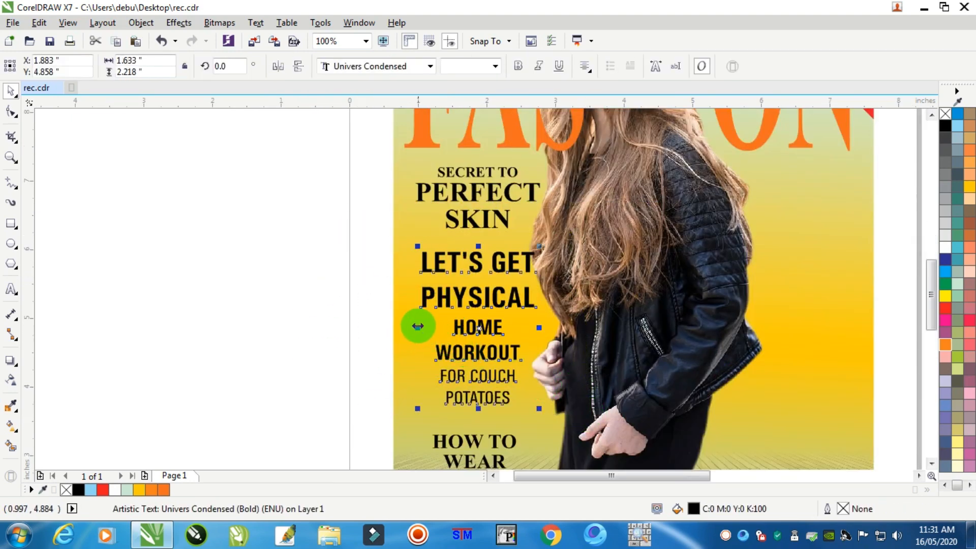
pyautogui.moveTo(411, 328); pyautogui.dragTo(405, 328)
pyautogui.moveTo(473, 408); pyautogui.dragTo(473, 399)
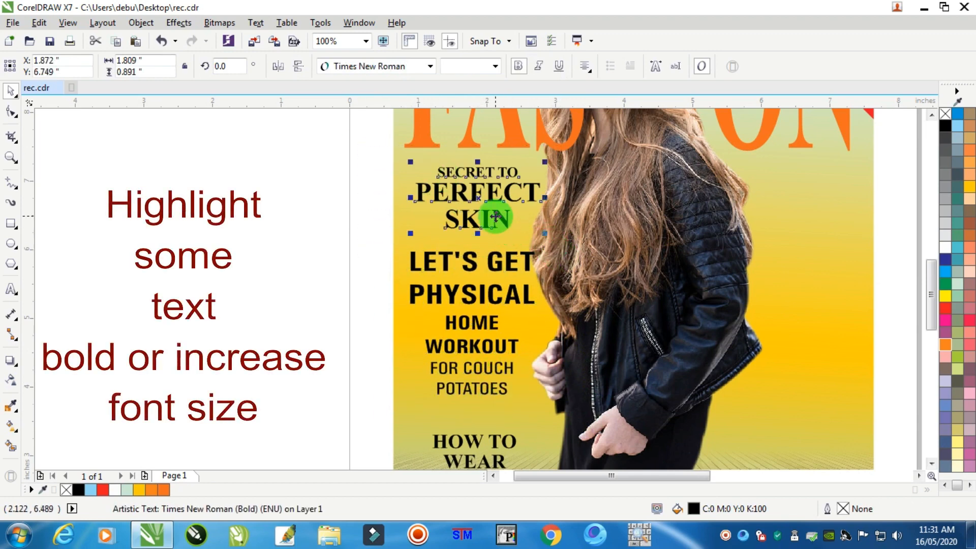
pyautogui.moveTo(490, 213); pyautogui.dragTo(488, 208)
pyautogui.scroll(-1, 508, 261)
pyautogui.scroll(1, 504, 374)
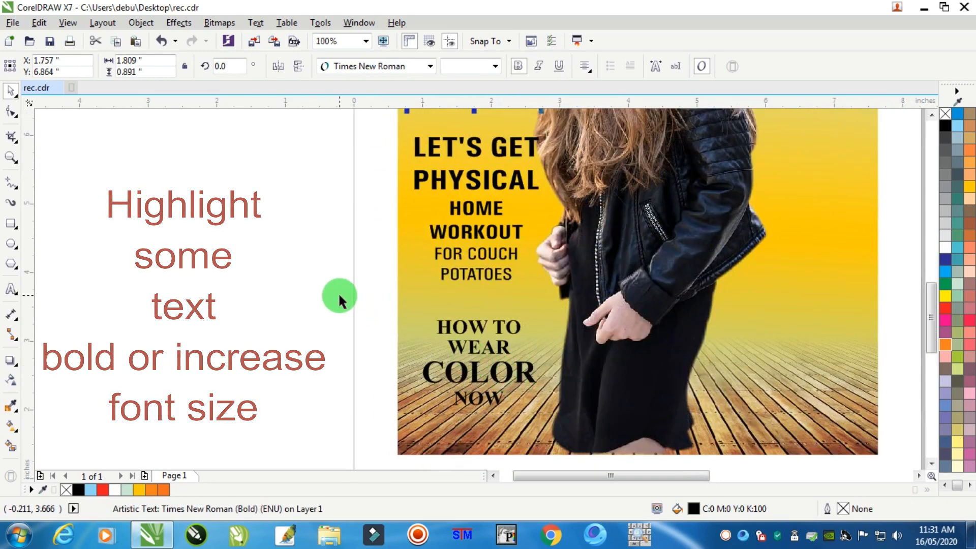
# Widen the HOW TO WEAR COLOR NOW text to about 1.88 inches and raise it slightly in the left column
pyautogui.moveTo(337, 292); pyautogui.dragTo(540, 408)
pyautogui.moveTo(475, 373); pyautogui.dragTo(471, 353)
pyautogui.moveTo(537, 345); pyautogui.dragTo(506, 350)
pyautogui.scroll(-2, 505, 350)
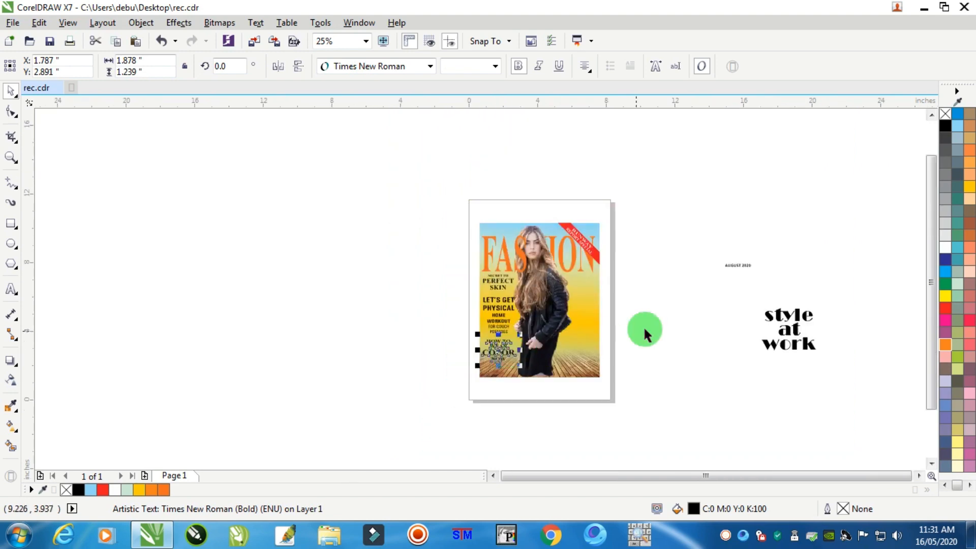
# Place the AUGUST 2020 text on the cover's right side under the headline's ON and enlarge it
pyautogui.moveTo(739, 264); pyautogui.dragTo(580, 268)
pyautogui.scroll(2, 567, 276)
pyautogui.moveTo(633, 280); pyautogui.dragTo(639, 304)
# Move the "style at work" text onto the cover, over the model's jacket and the area to its right
pyautogui.scroll(-4, 639, 304)
pyautogui.scroll(2, 669, 326)
pyautogui.moveTo(729, 320); pyautogui.dragTo(517, 293)
pyautogui.scroll(2, 517, 294)
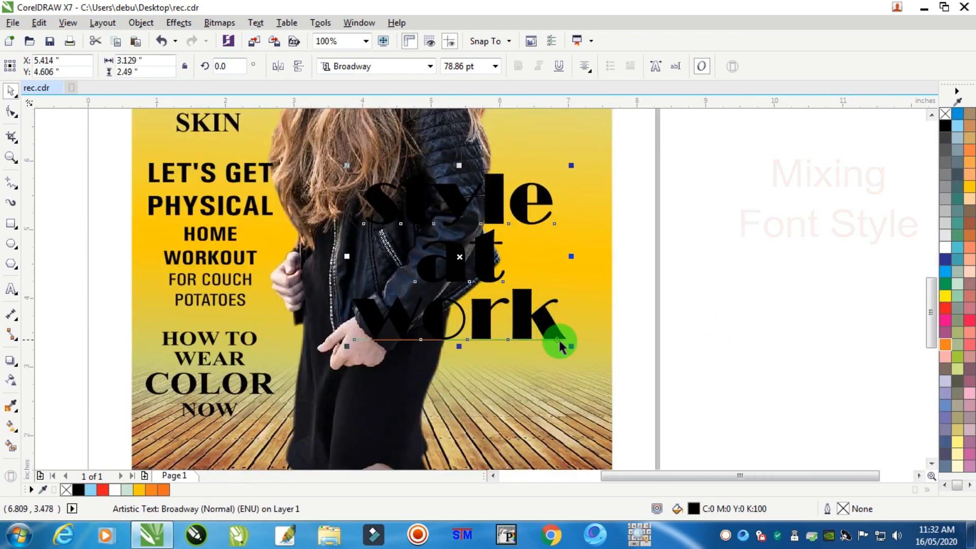
# Enlarge the "style at work" text to about 89.8 pt, shift it slightly left and fill it with white
pyautogui.moveTo(580, 356); pyautogui.dragTo(603, 389)
pyautogui.moveTo(573, 322); pyautogui.dragTo(552, 322)
pyautogui.click(946, 249)
# Raise the white "style at work" text slightly on the cover
pyautogui.scroll(-2, 638, 308)
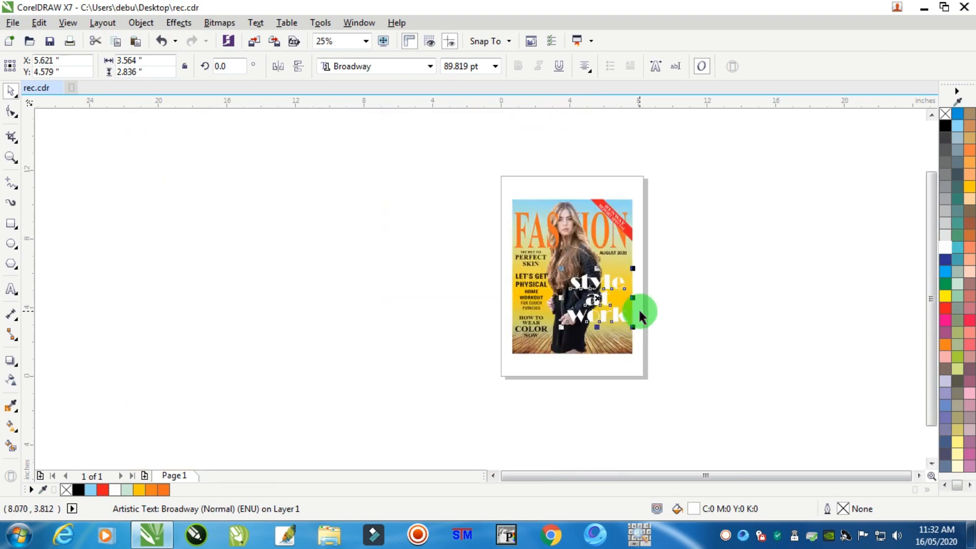
pyautogui.scroll(2, 638, 308)
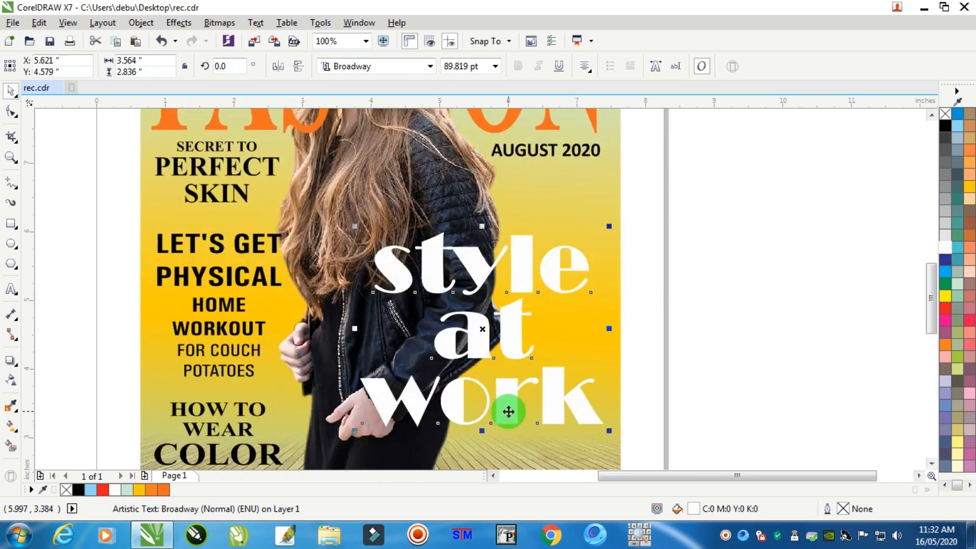
pyautogui.scroll(-3, 505, 407)
pyautogui.scroll(2, 542, 405)
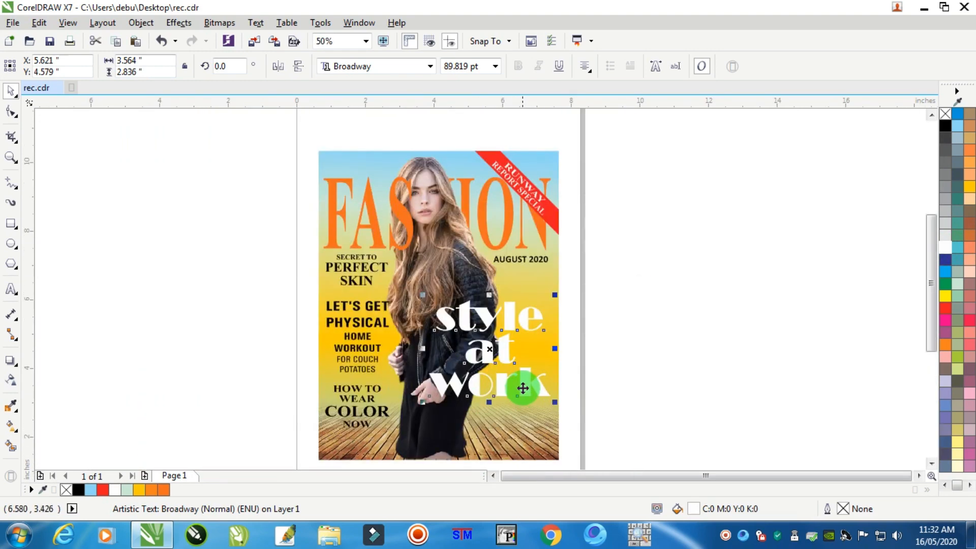
pyautogui.moveTo(522, 387); pyautogui.dragTo(523, 385)
pyautogui.scroll(2, 523, 385)
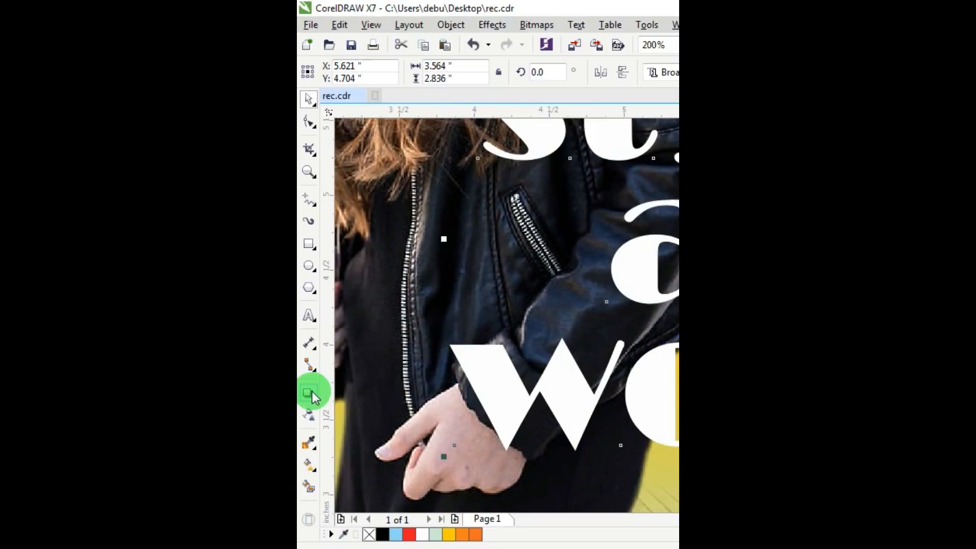
# Add a black drop shadow to the white "style at work" text, cast straight downward from its top to its base
pyautogui.click(309, 394)
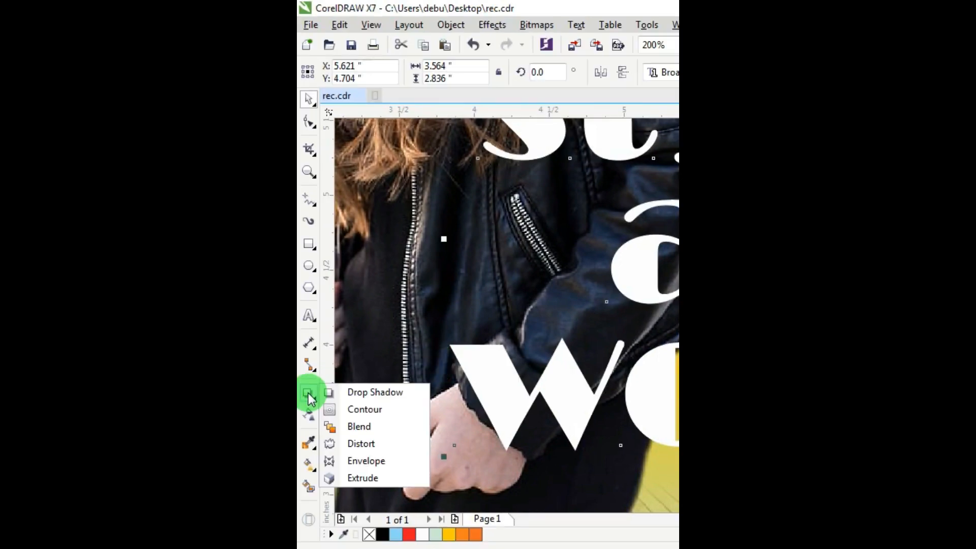
pyautogui.click(375, 392)
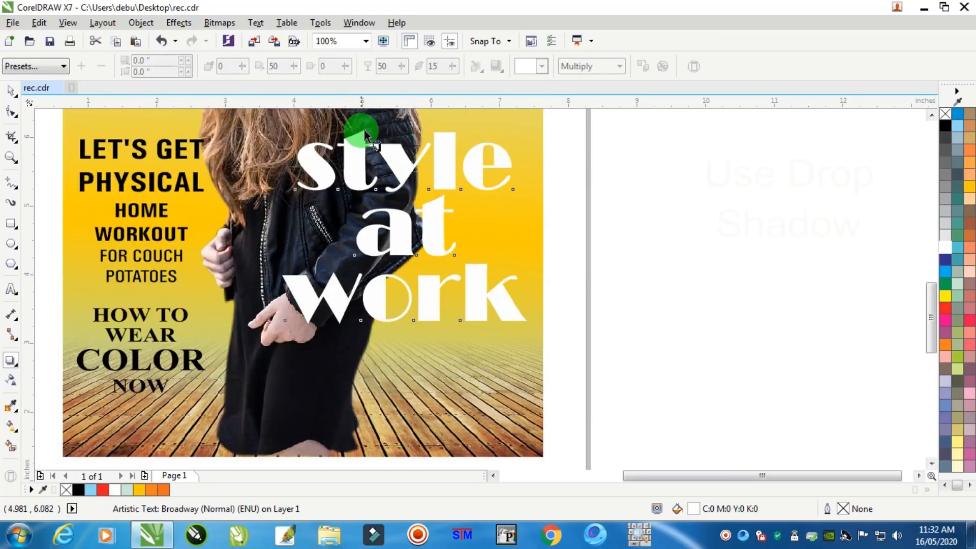
pyautogui.moveTo(365, 133); pyautogui.dragTo(403, 327)
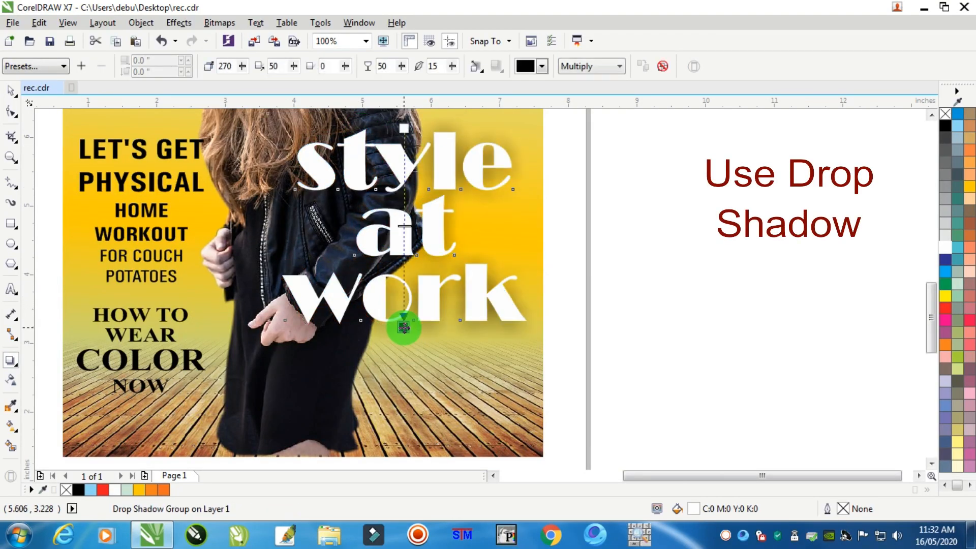
# Set the "style at work" drop shadow's opacity to 68 and its feathering to 3, and deselect the text
pyautogui.moveTo(456, 68); pyautogui.dragTo(420, 73)
pyautogui.click(454, 70)
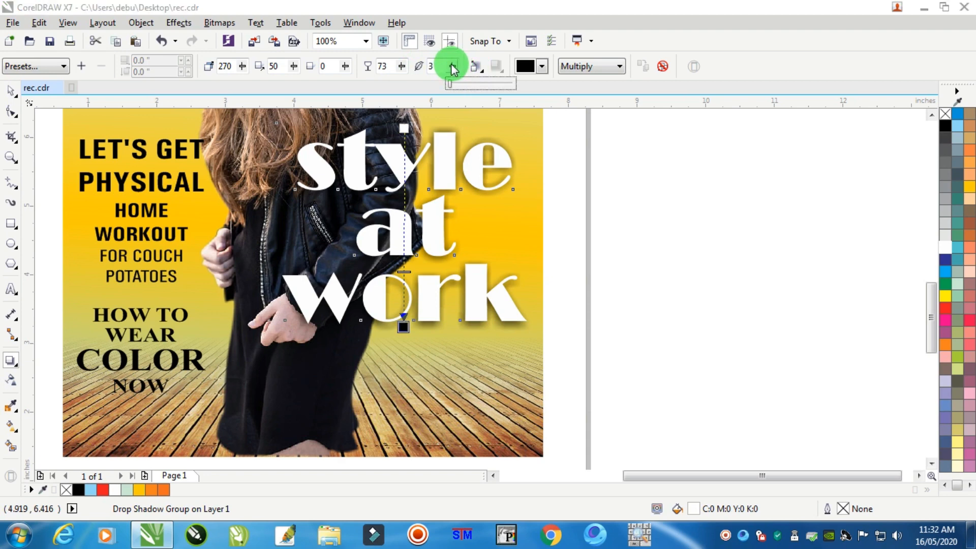
pyautogui.moveTo(454, 70); pyautogui.dragTo(453, 70)
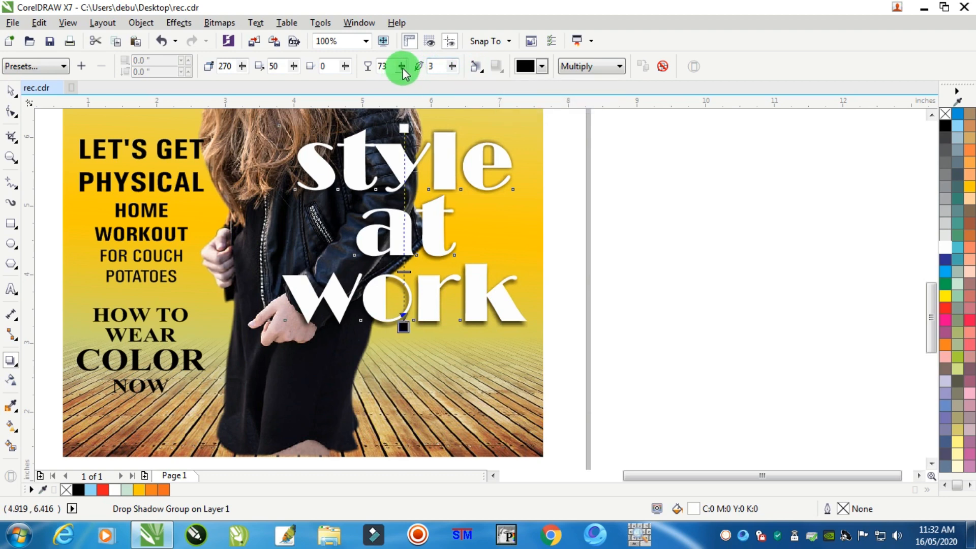
pyautogui.moveTo(402, 70); pyautogui.dragTo(400, 67)
pyautogui.click(11, 92)
pyautogui.scroll(-4, 372, 288)
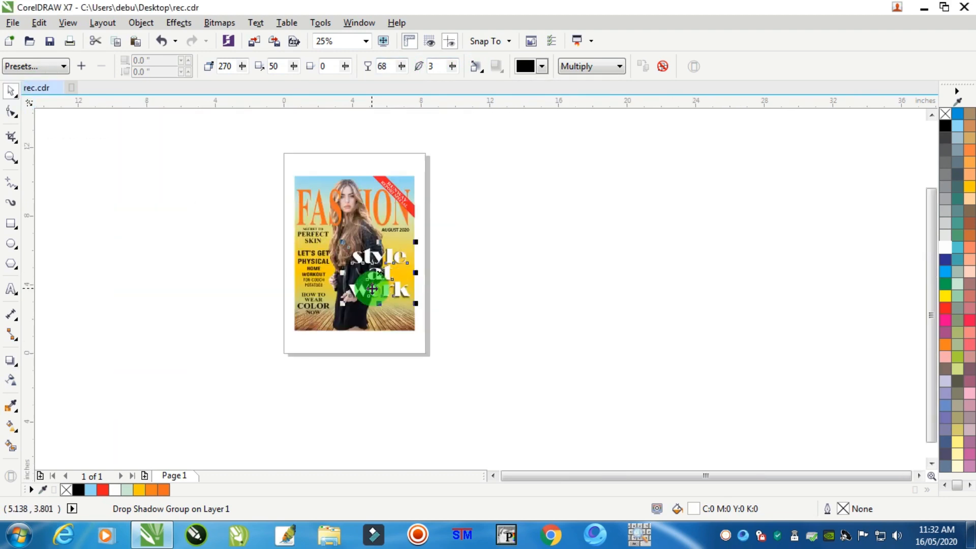
pyautogui.click(480, 243)
pyautogui.scroll(1, 335, 221)
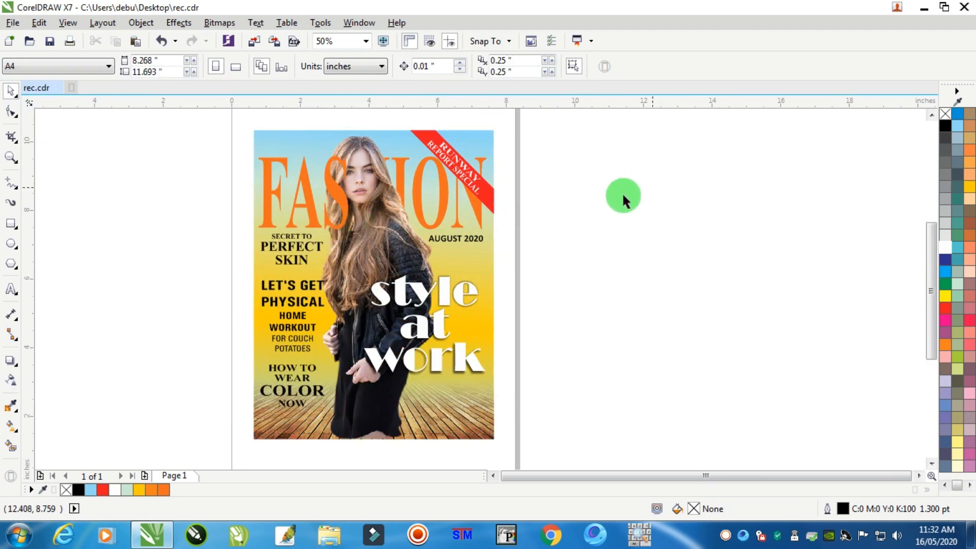
# Lower the start of the cover background's gradient and recolor that start node to a deeper blue
pyautogui.click(259, 132)
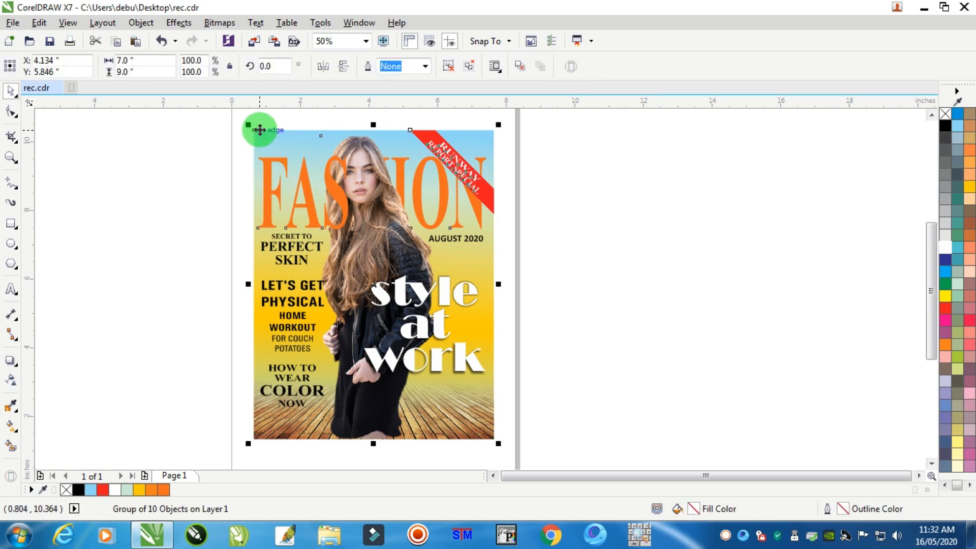
pyautogui.click(11, 426)
pyautogui.moveTo(370, 129); pyautogui.dragTo(359, 155)
pyautogui.click(958, 115)
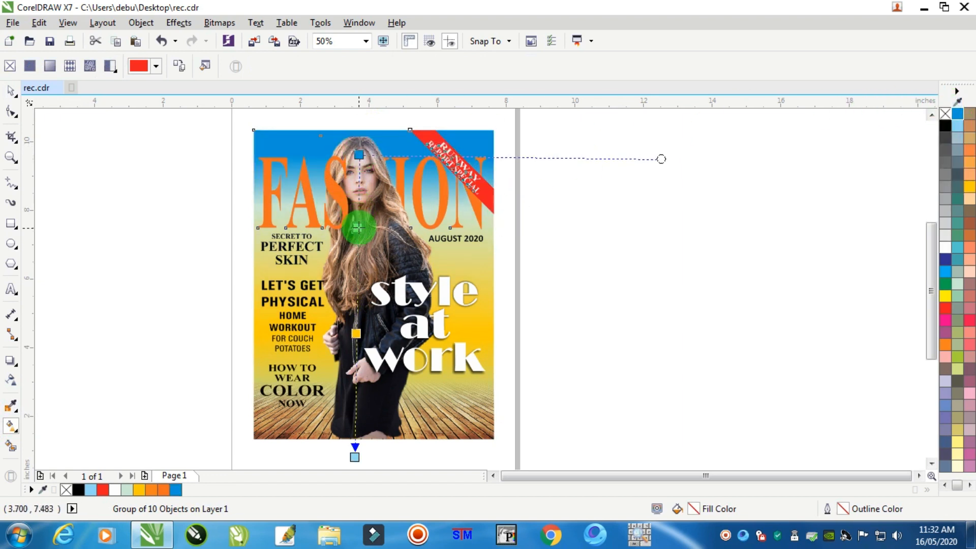
# Move the gradient's deep blue start node to the cover's top edge and shift the pale green node slightly upward
pyautogui.moveTo(359, 155); pyautogui.dragTo(358, 127)
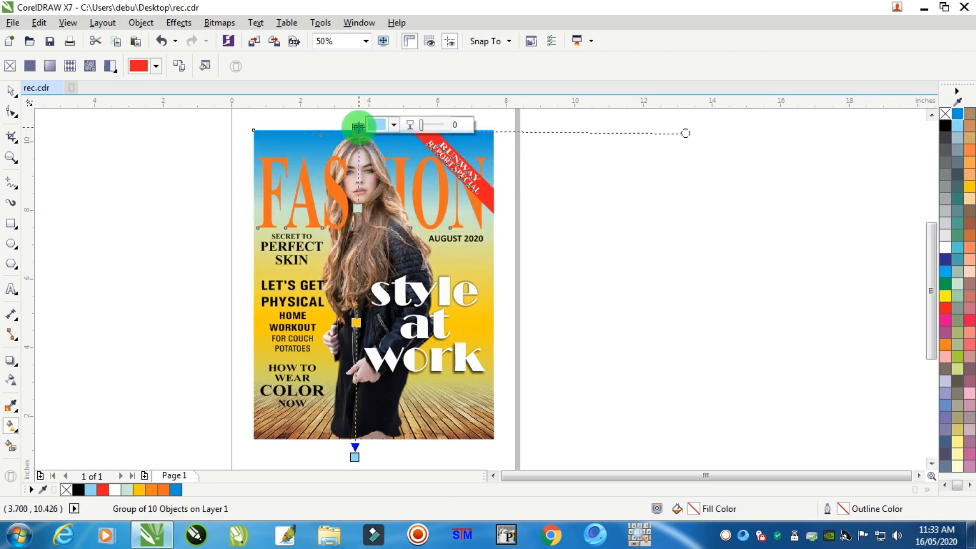
pyautogui.click(373, 209)
pyautogui.moveTo(360, 210); pyautogui.dragTo(357, 198)
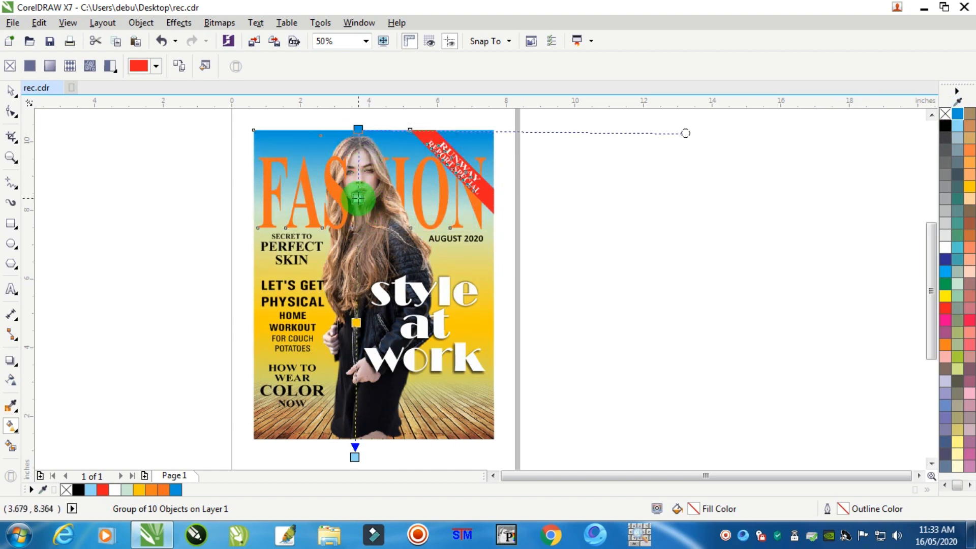
# Raise the gradient's light blue end node to the upper part of the wooden floor and deselect the cover
pyautogui.moveTo(356, 458); pyautogui.dragTo(360, 448)
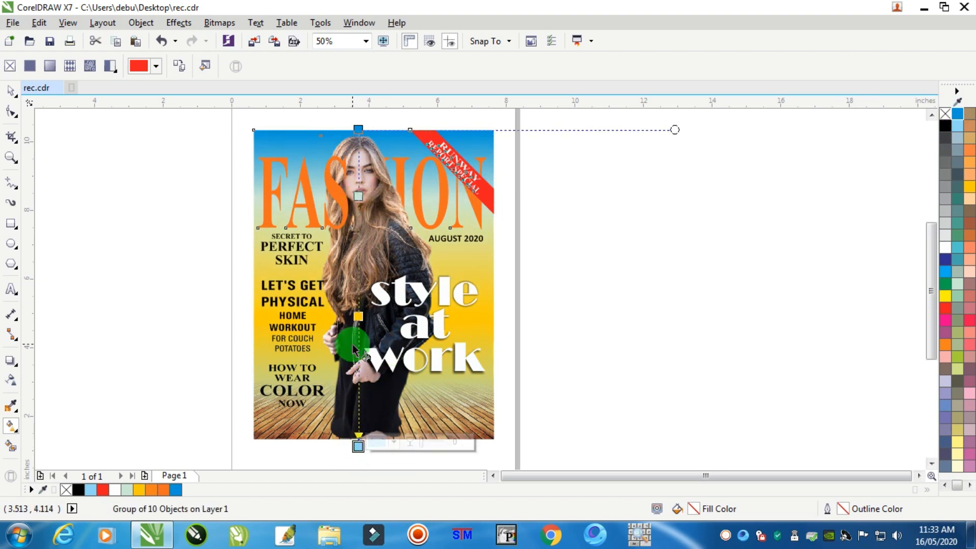
pyautogui.moveTo(359, 446); pyautogui.dragTo(360, 399)
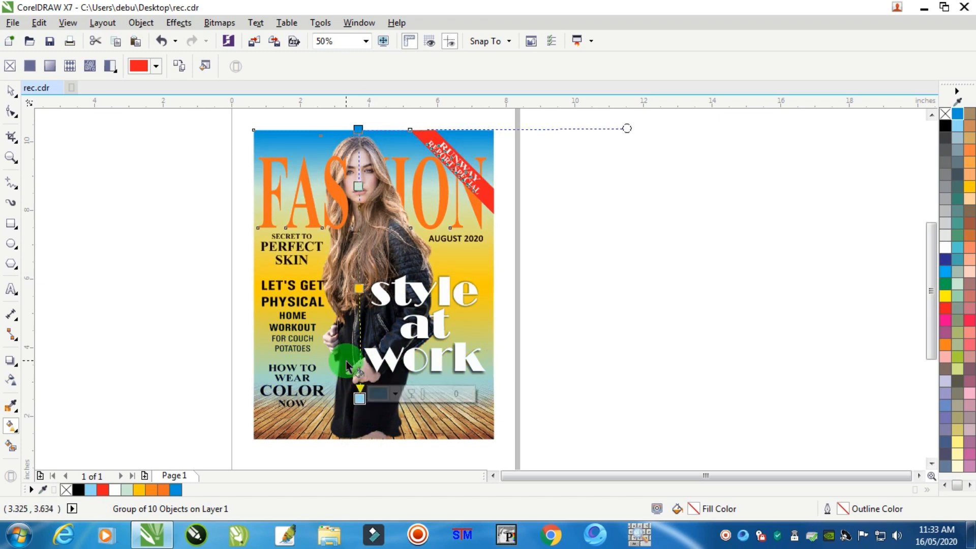
pyautogui.click(10, 92)
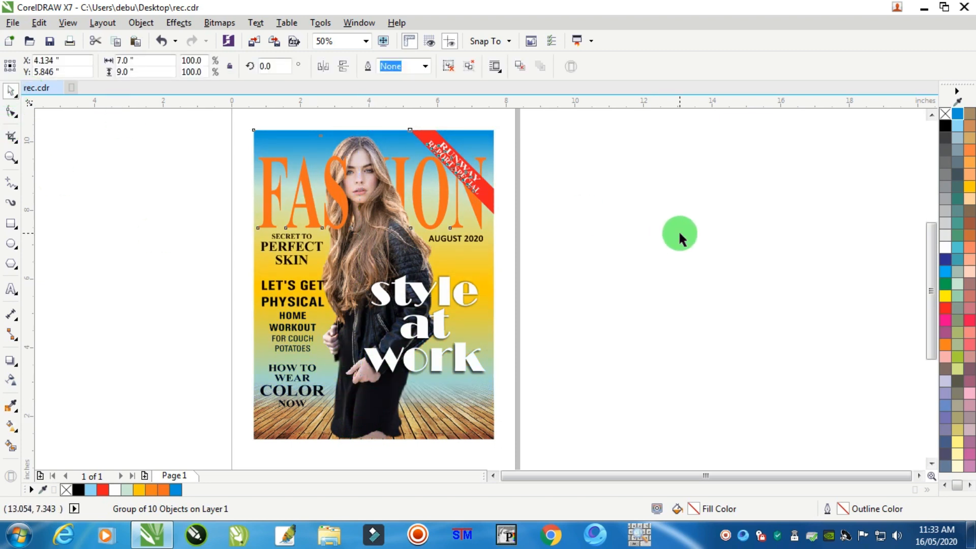
pyautogui.click(680, 233)
# Add a page-sized rectangle behind the cover, filled with 10% black and without an outline
pyautogui.click(10, 157)
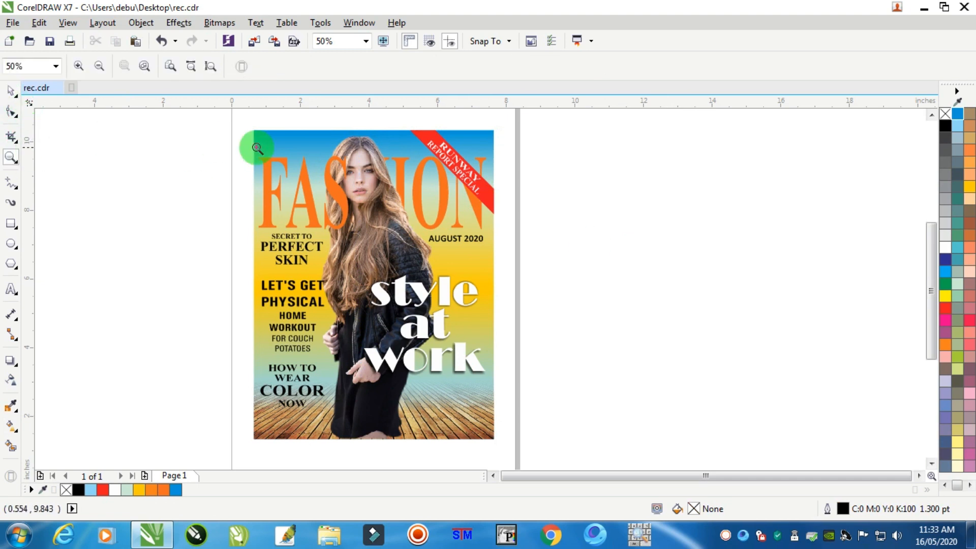
pyautogui.click(11, 92)
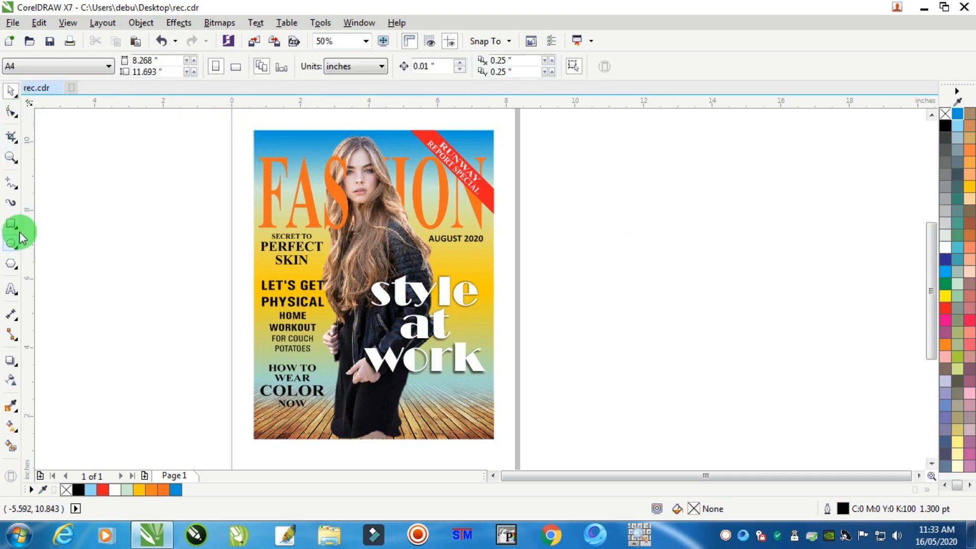
pyautogui.doubleClick(11, 224)
pyautogui.click(946, 228)
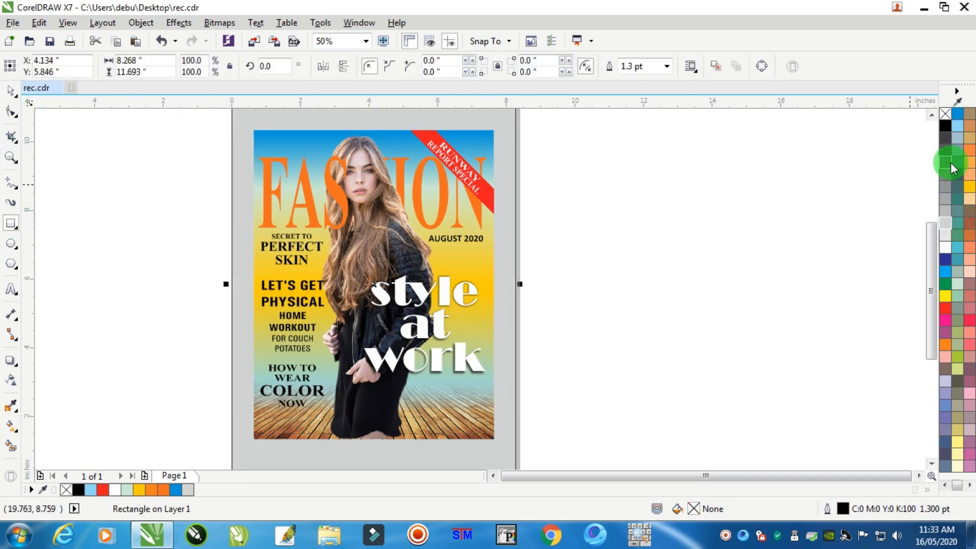
pyautogui.rightClick(945, 113)
pyautogui.scroll(-1, 452, 229)
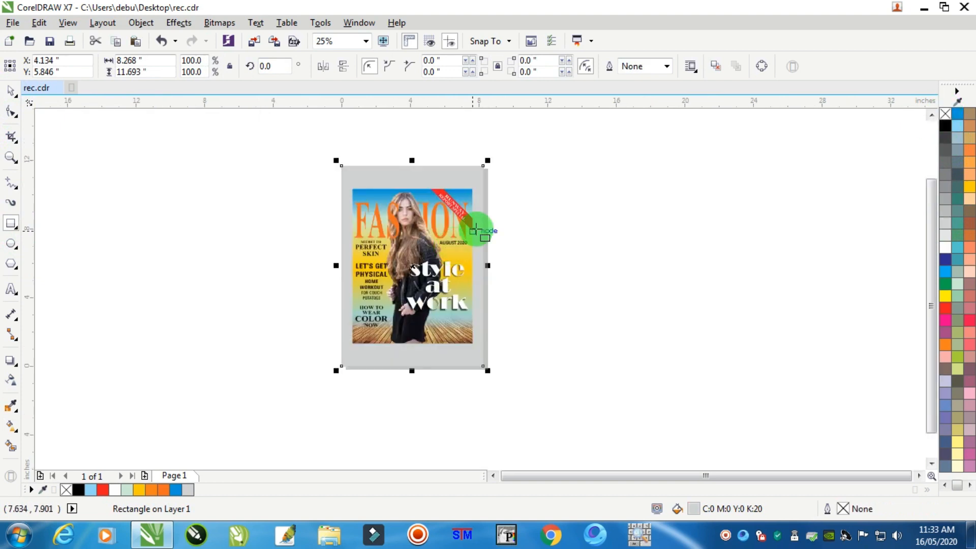
pyautogui.click(947, 235)
# Shrink the light gray rectangle symmetrically to about 10.076 inches high and narrow its width, leaving an even border around the cover
pyautogui.click(11, 91)
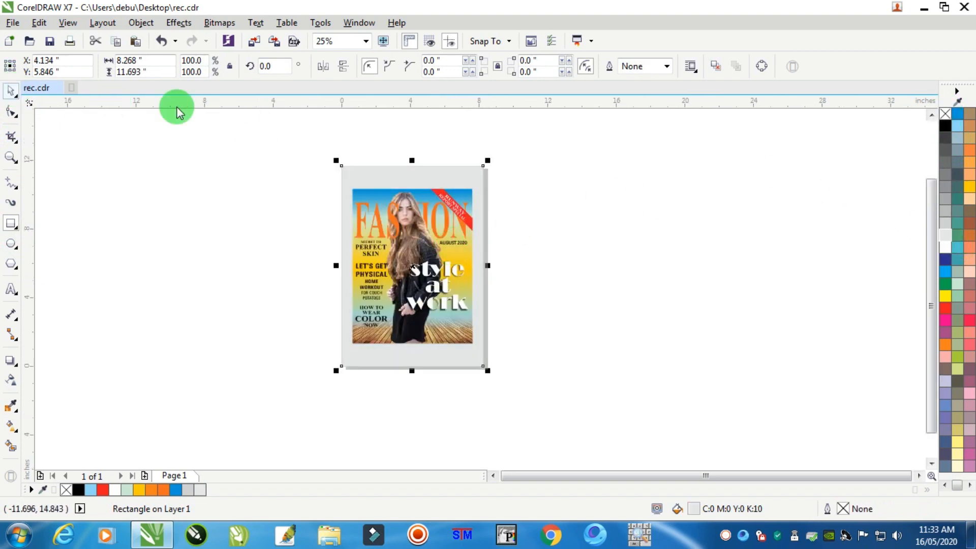
pyautogui.moveTo(412, 161)
pyautogui.mouseDown()
pyautogui.moveTo(427, 170)
pyautogui.moveTo(413, 174)
pyautogui.mouseUp()
pyautogui.scroll(2, 465, 284)
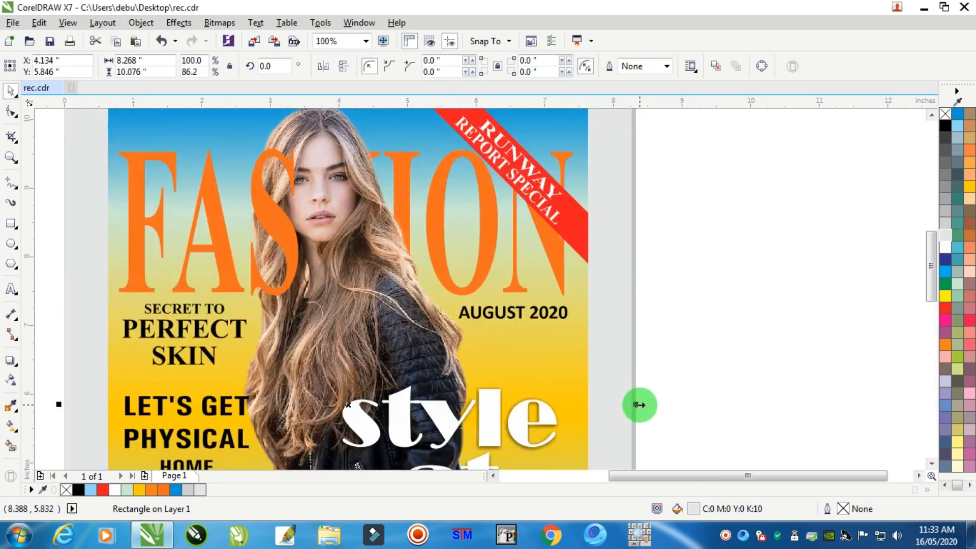
pyautogui.moveTo(639, 405); pyautogui.dragTo(614, 410)
pyautogui.scroll(-2, 591, 330)
pyautogui.click(352, 319)
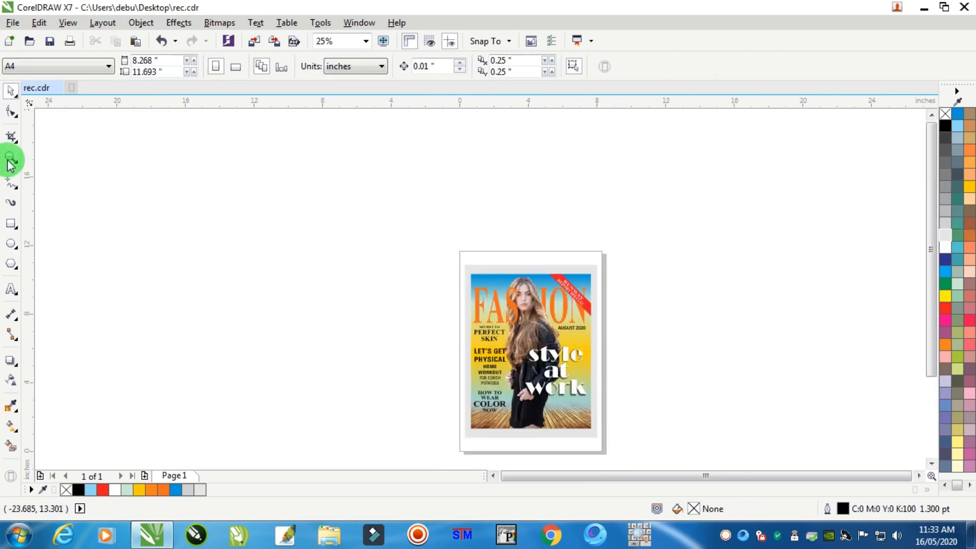
pyautogui.click(10, 161)
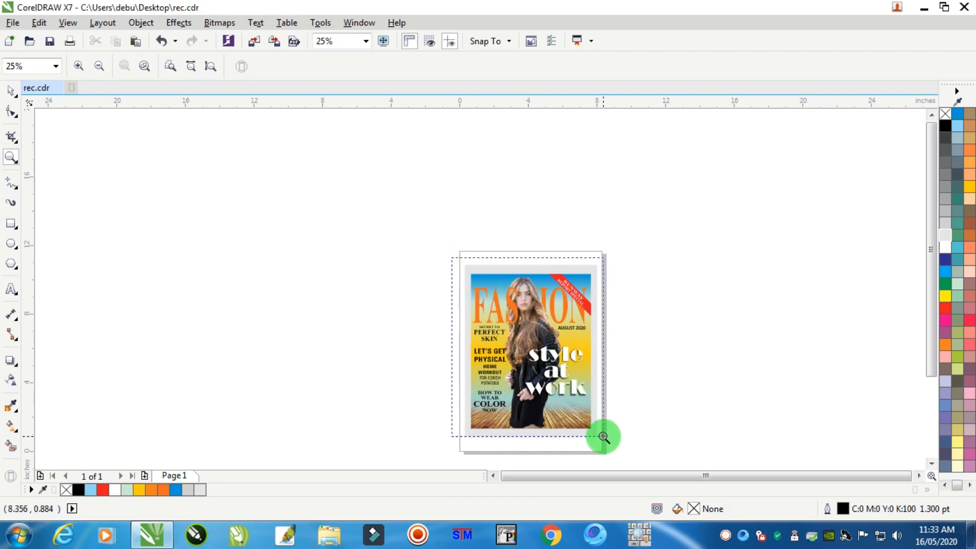